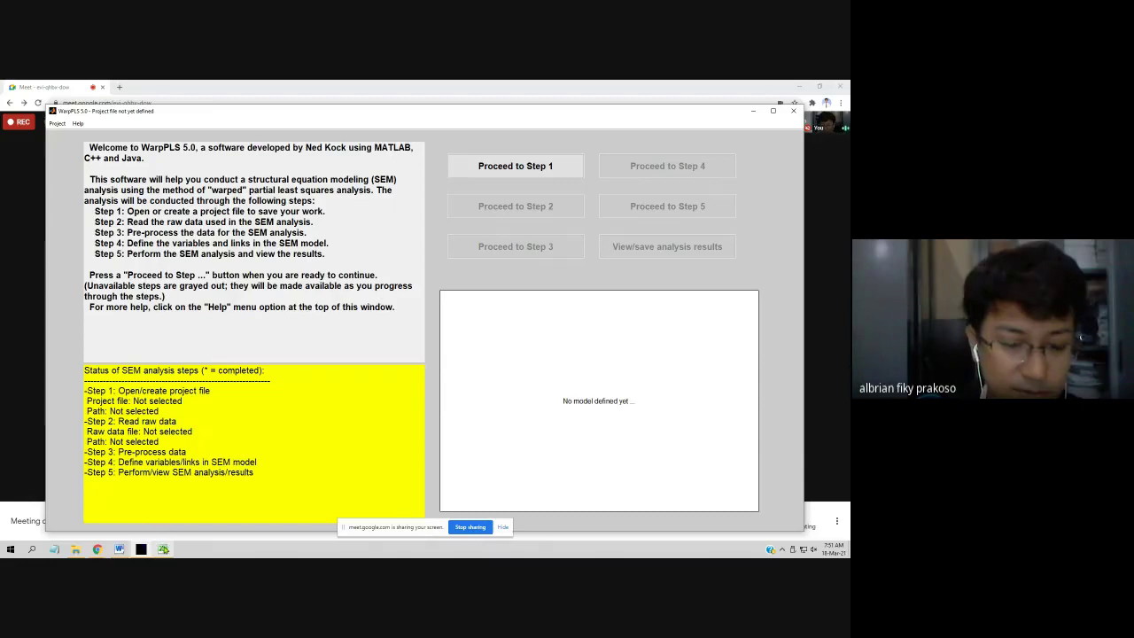
- Switch to the contoh tabulasi workbook in Excel and examine the indicator headers and the response data beneath them
left_click(163, 549)
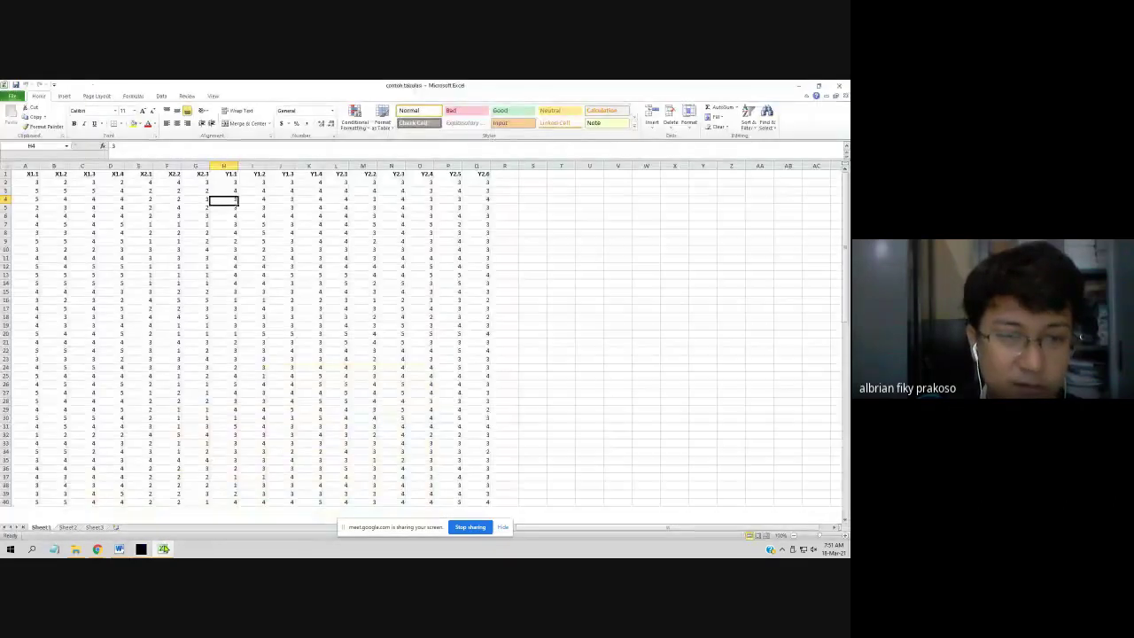
left_click(265, 249)
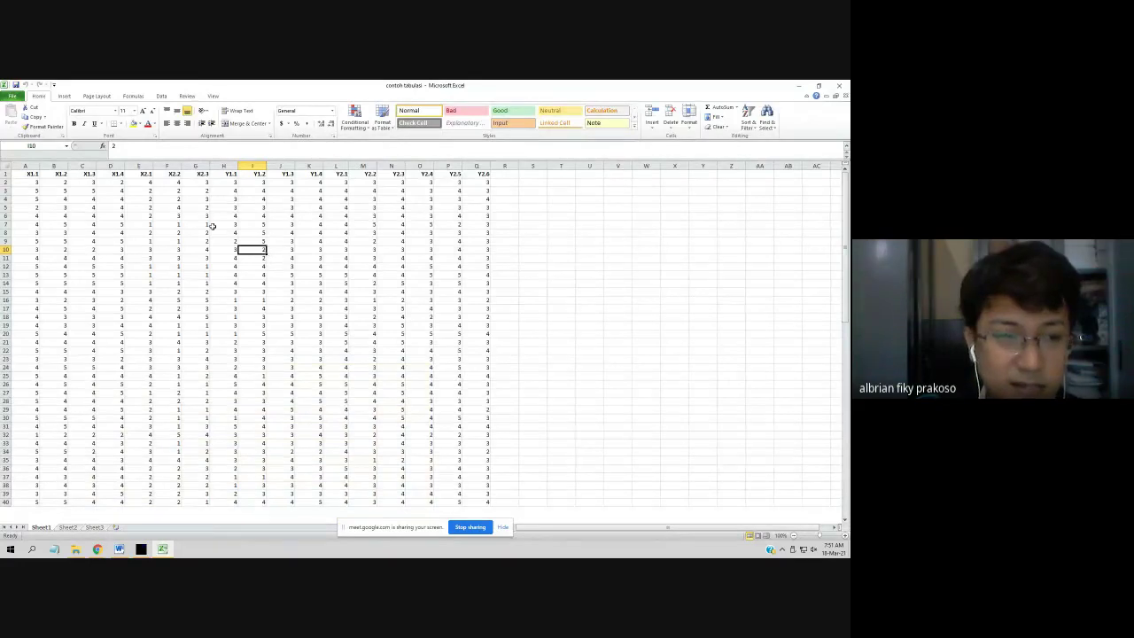
left_click(171, 199)
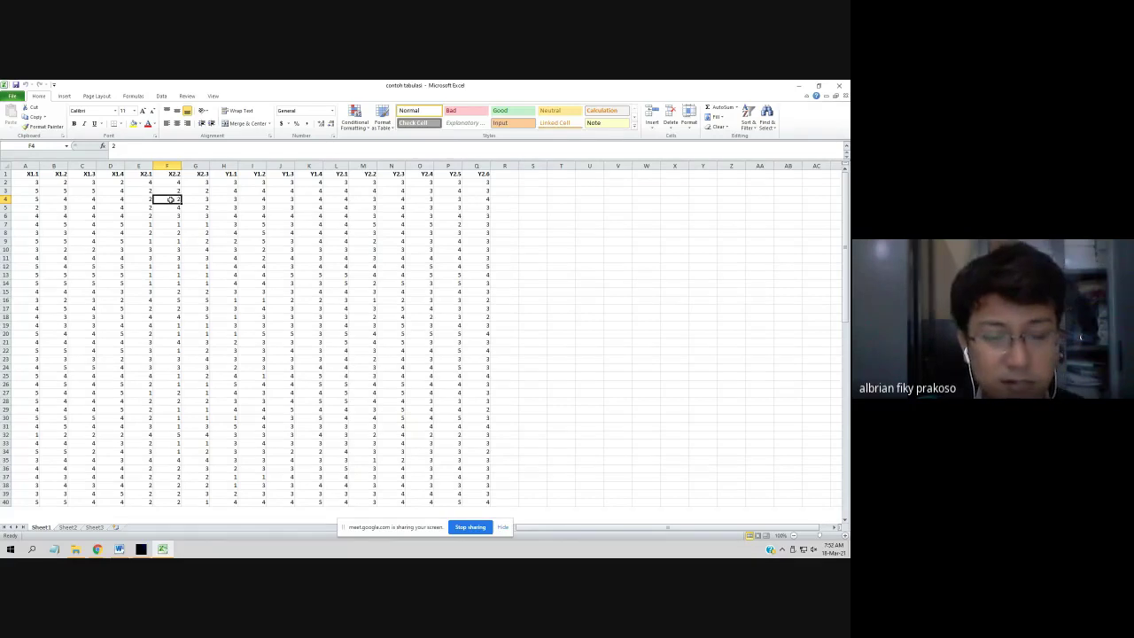
left_click(102, 183)
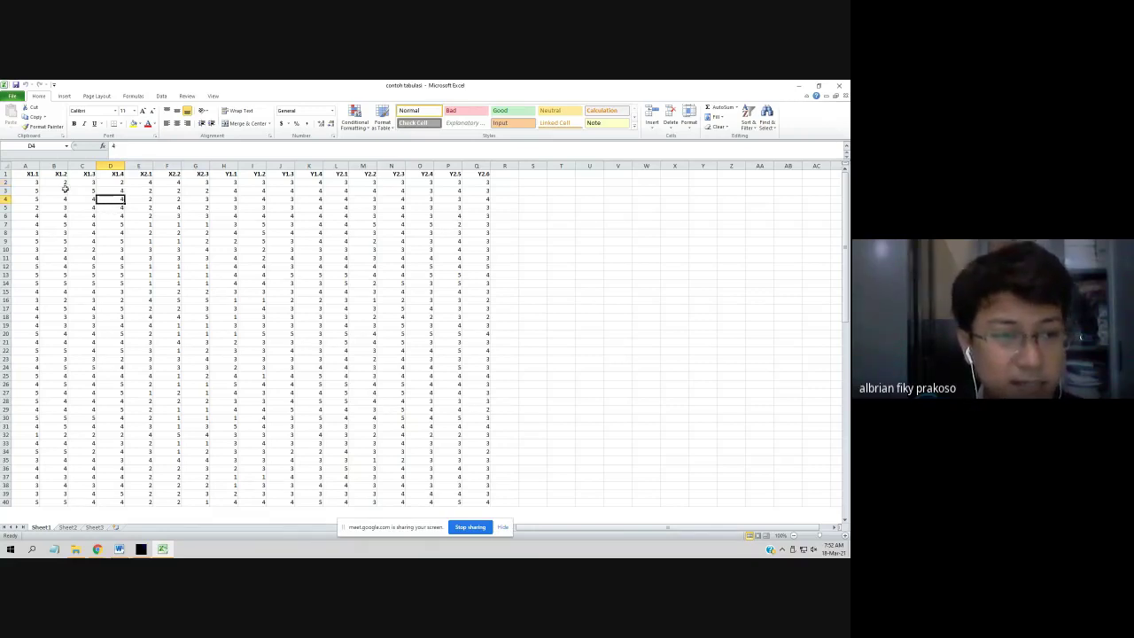
left_click(33, 174)
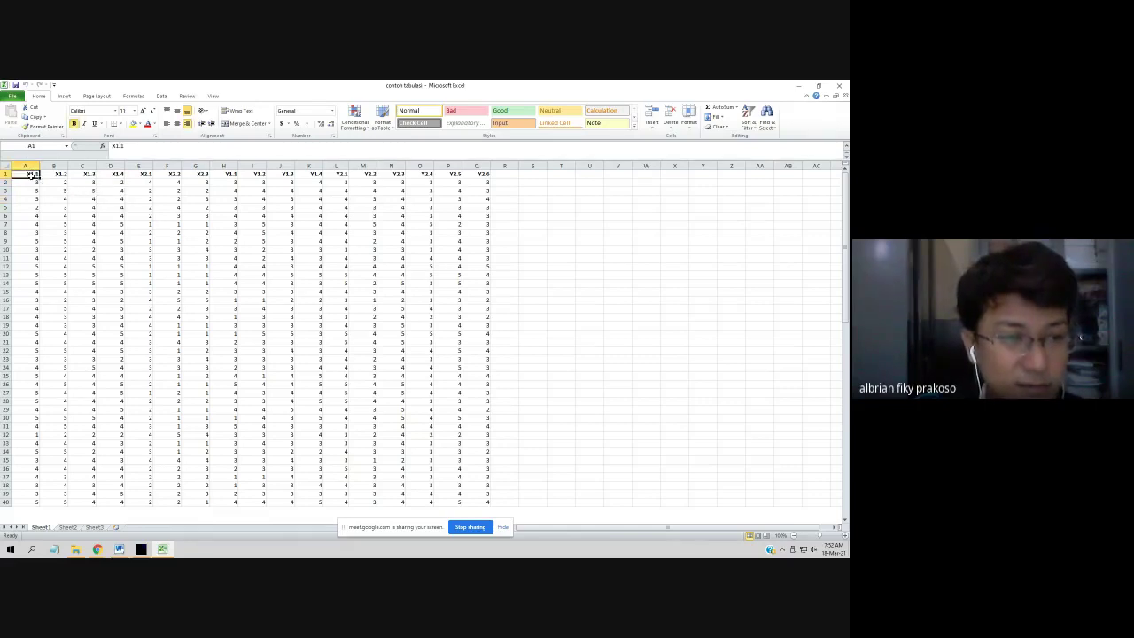
left_click_drag(32, 176, 39, 365)
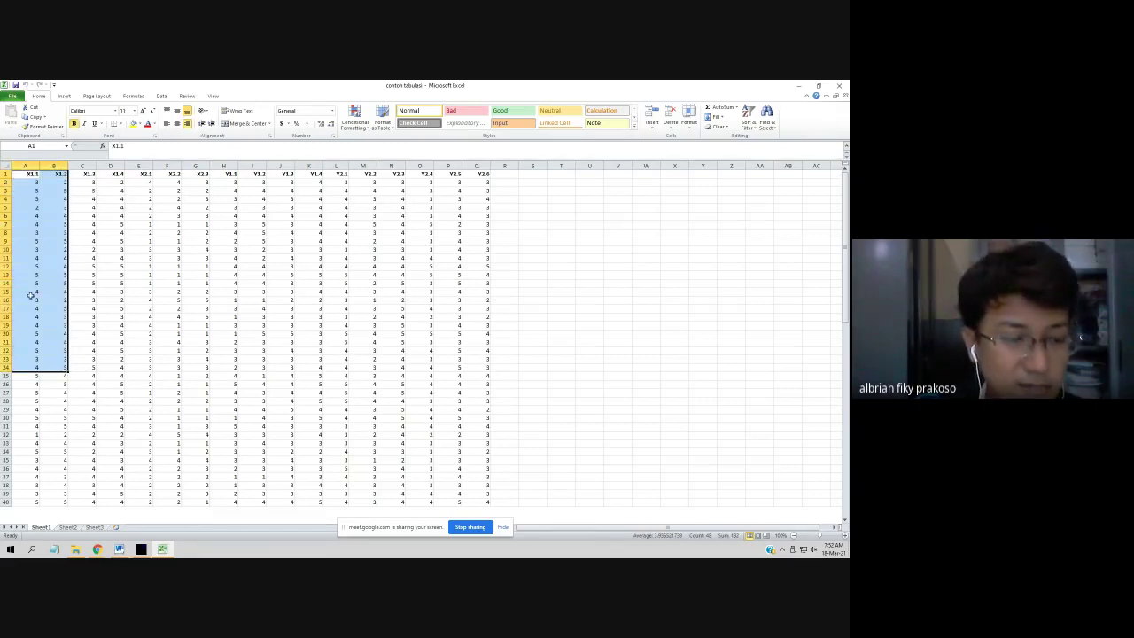
left_click(30, 266)
key("F2")
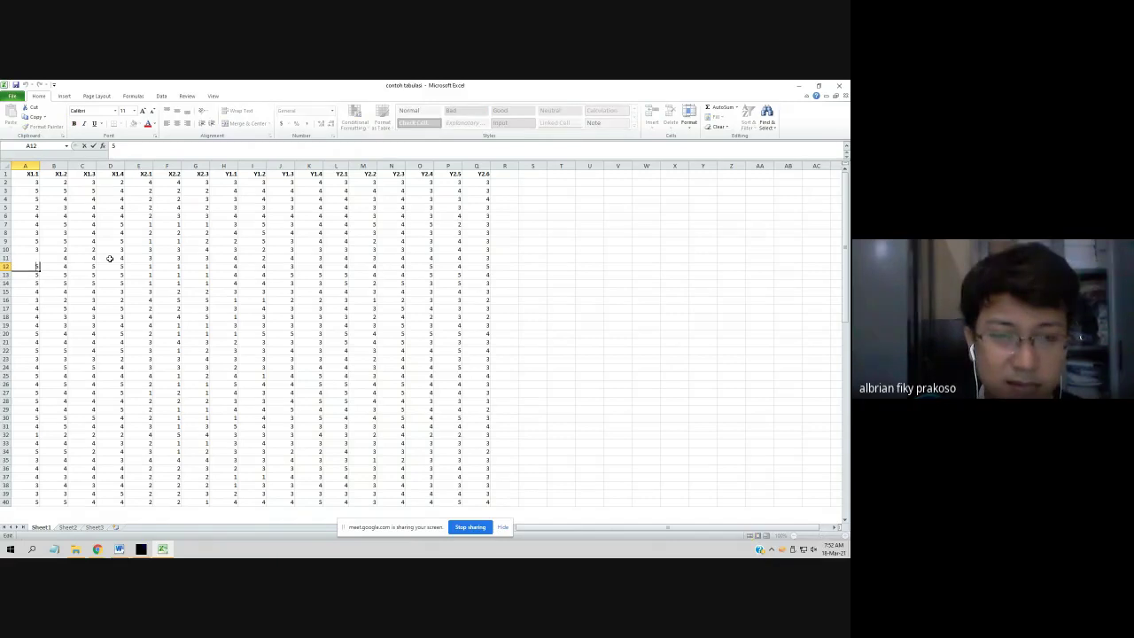
left_click(203, 218)
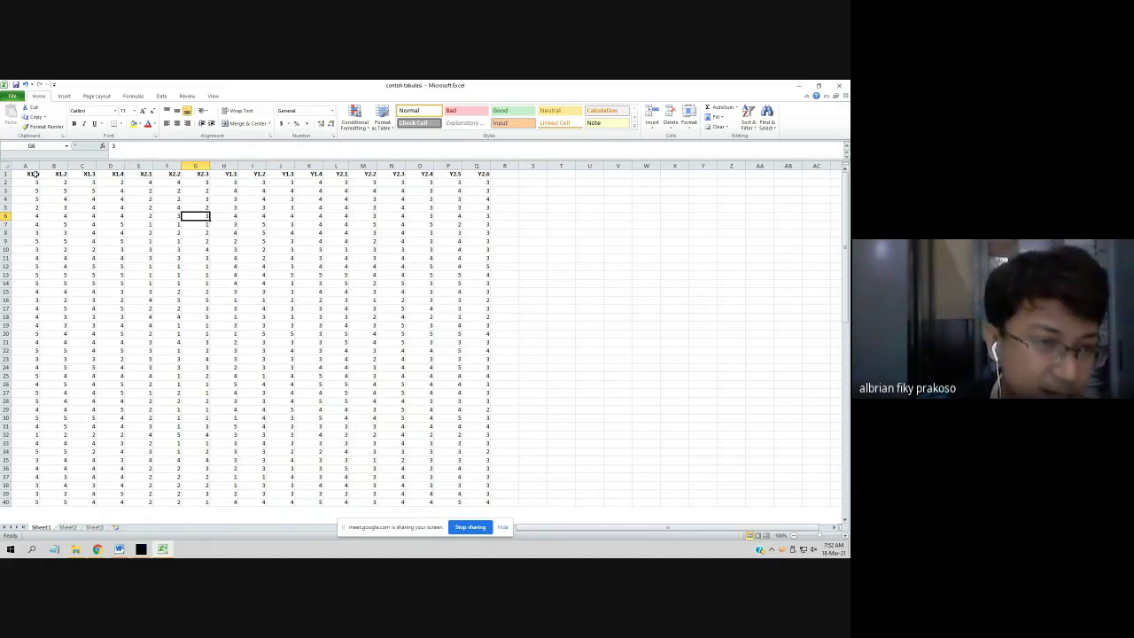
left_click_drag(33, 173, 33, 301)
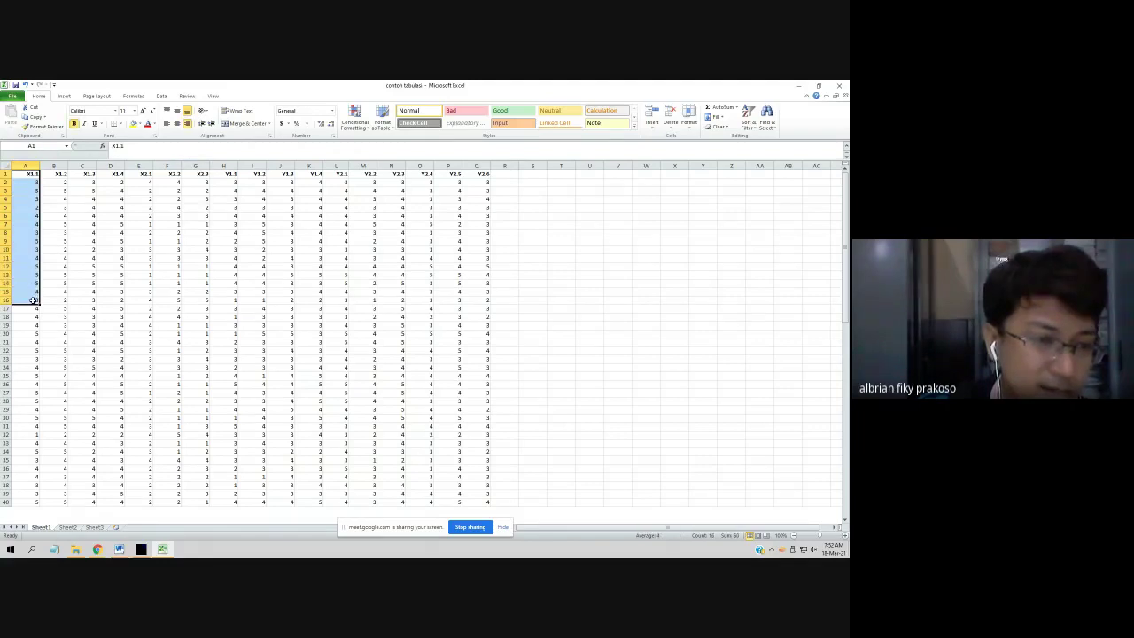
left_click(85, 208)
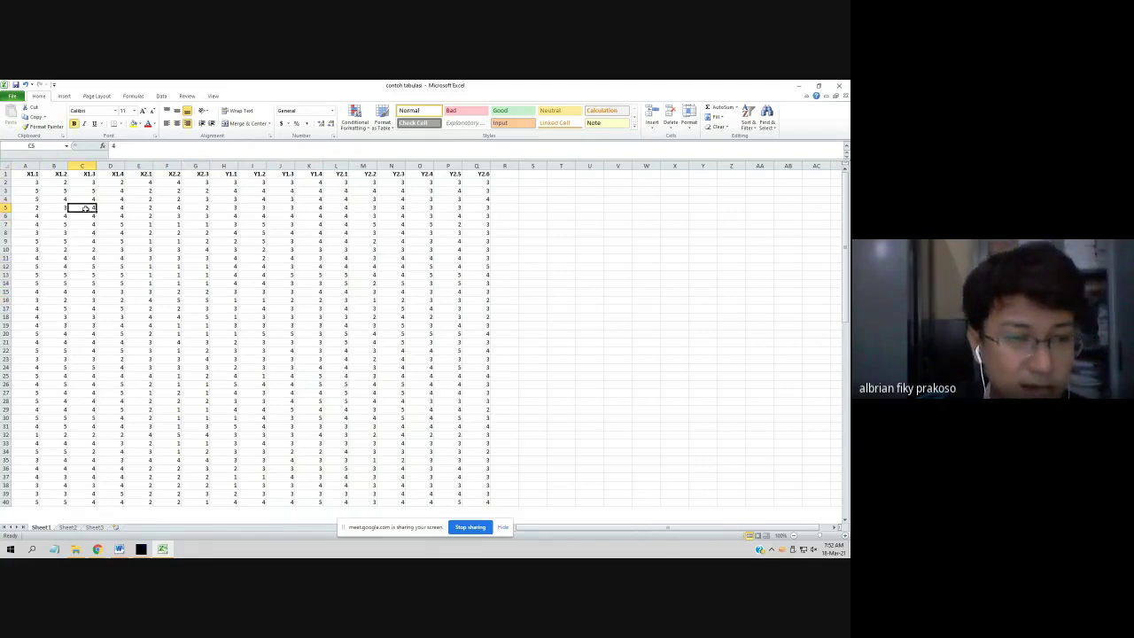
left_click(54, 174)
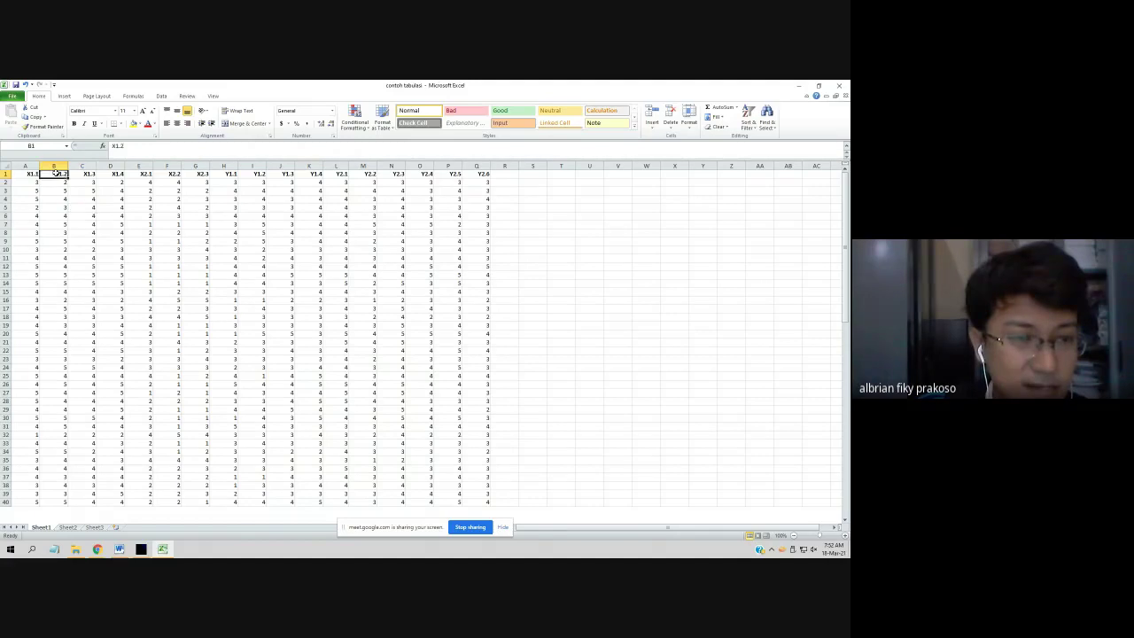
- Insert an empty row above the indicator header row on Sheet1
left_click(7, 173)
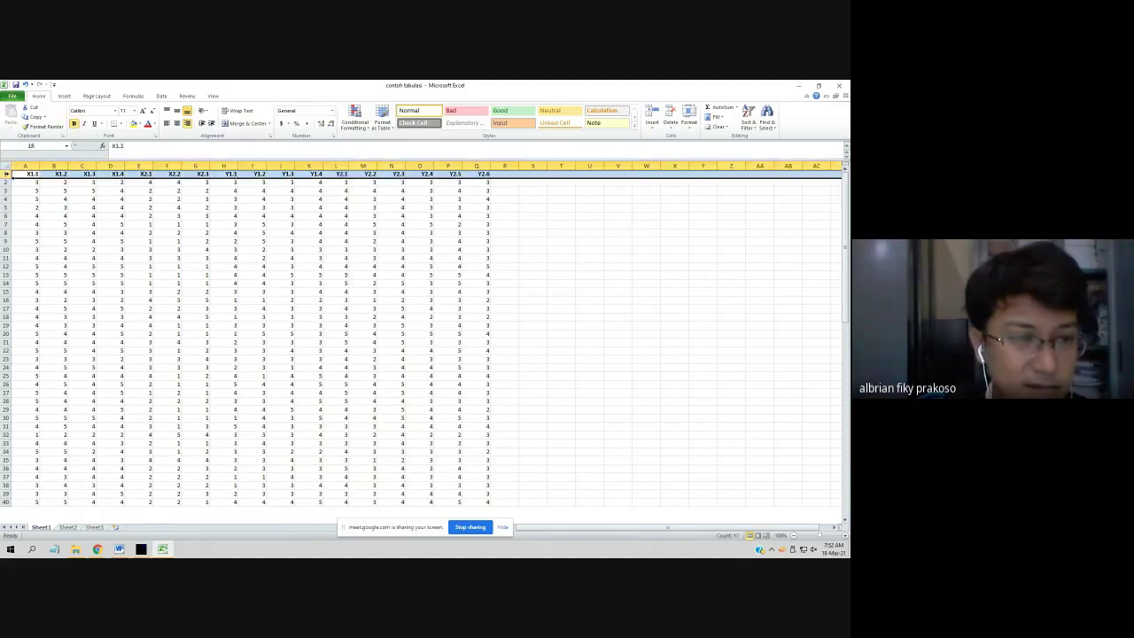
right_click(6, 173)
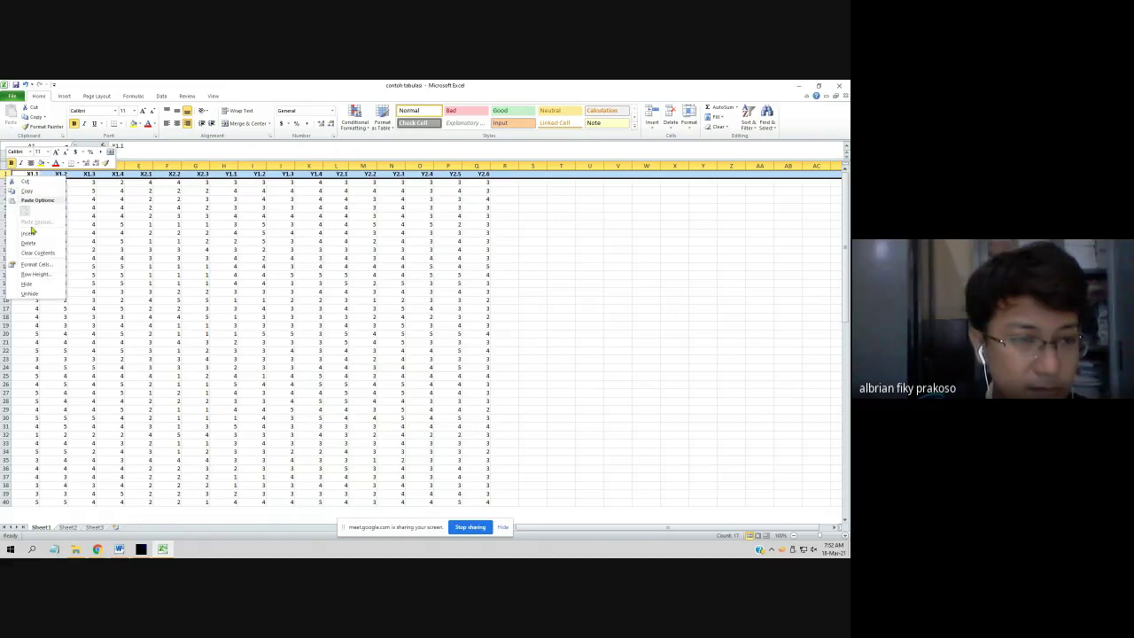
left_click(31, 232)
left_click(53, 207)
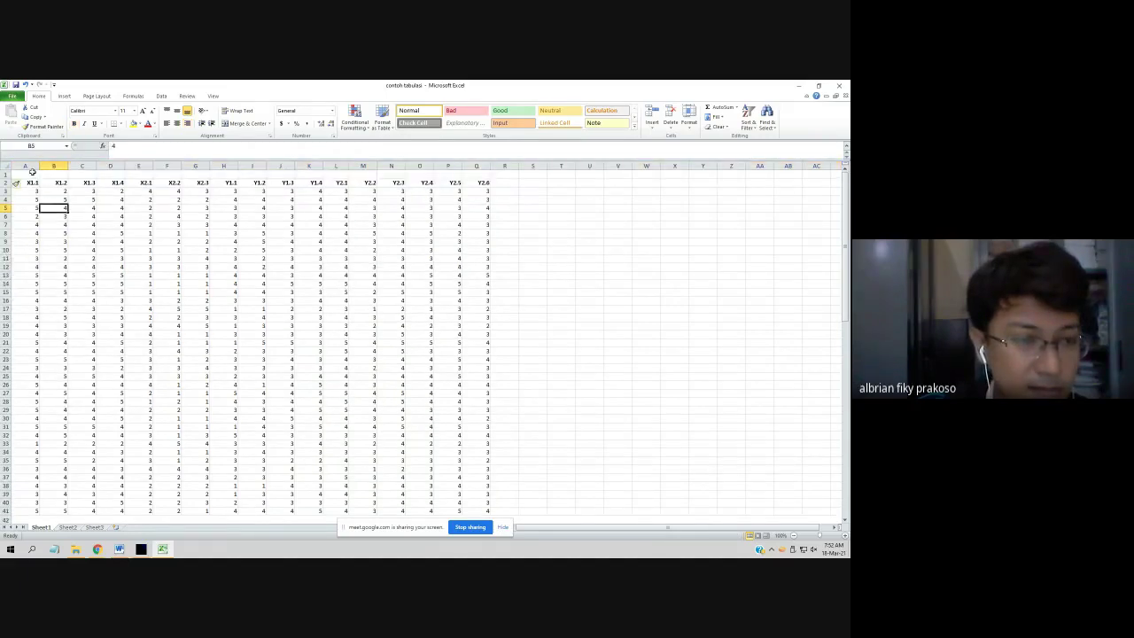
- Rename the first indicator header in cell A2 as X1.1.1
mouse_move(31, 174)
left_mouse_down()
mouse_move(55, 176)
mouse_move(32, 174)
left_mouse_up()
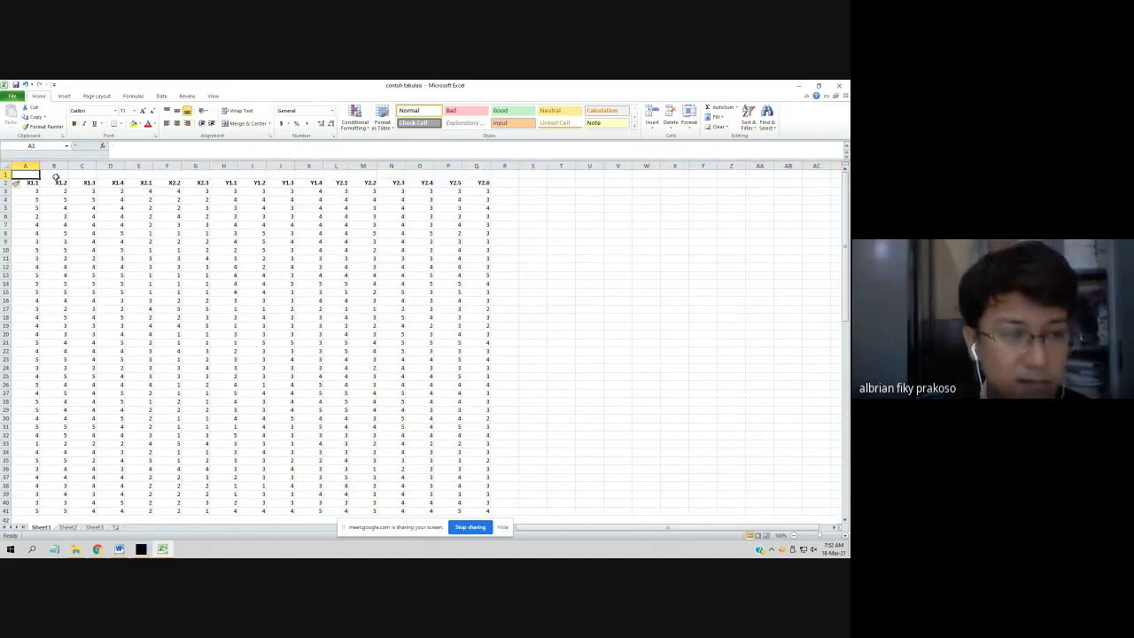
key("Down")
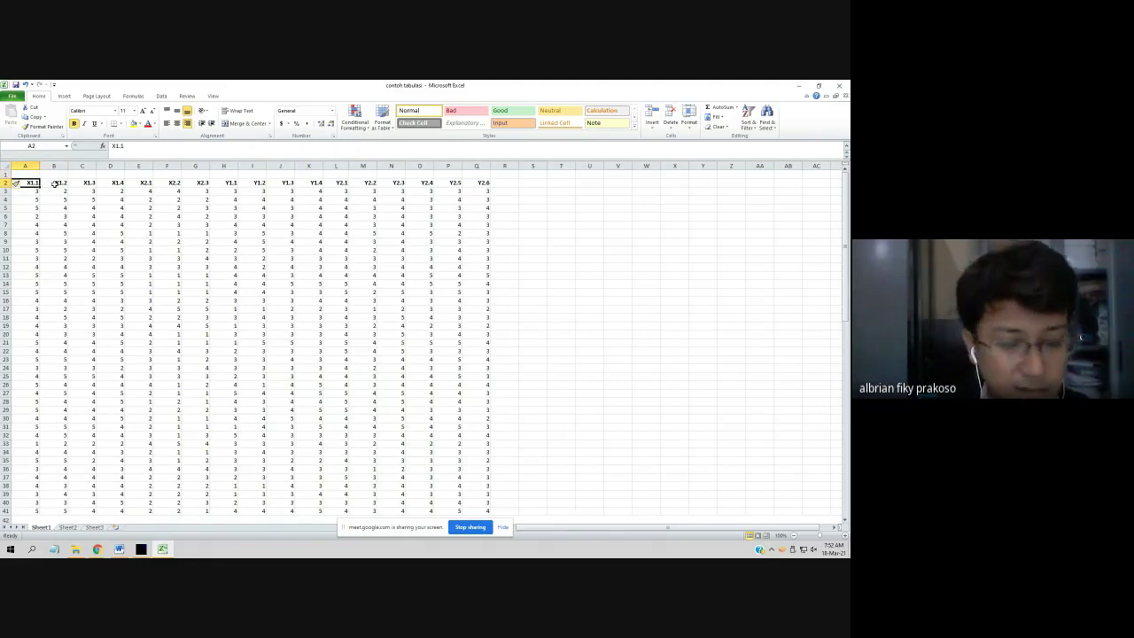
type("X")
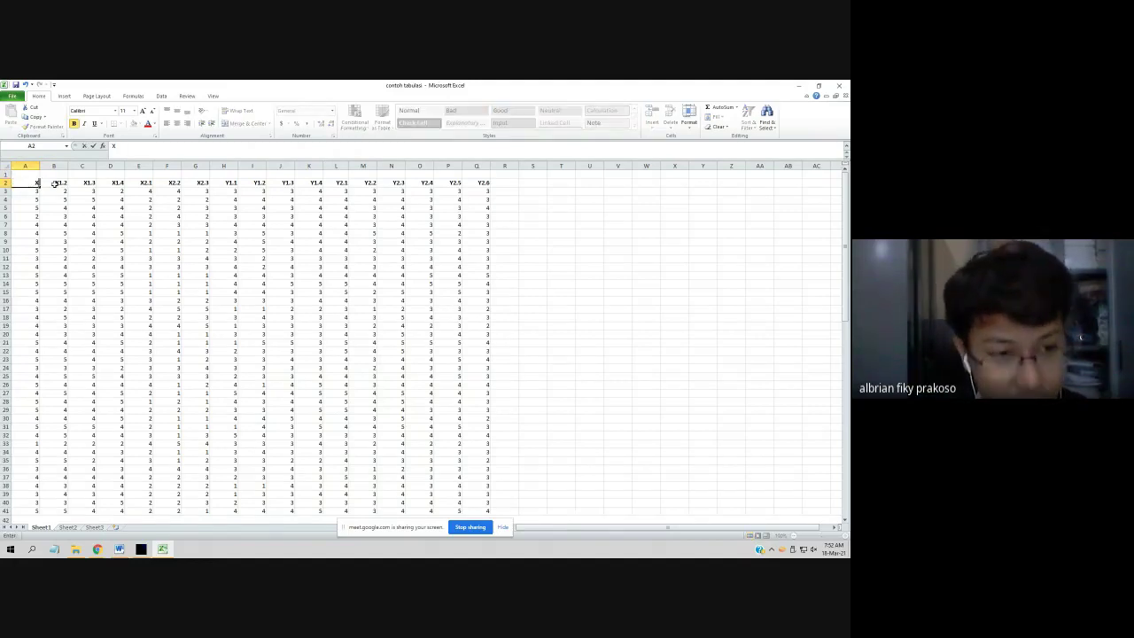
type("1.1.1")
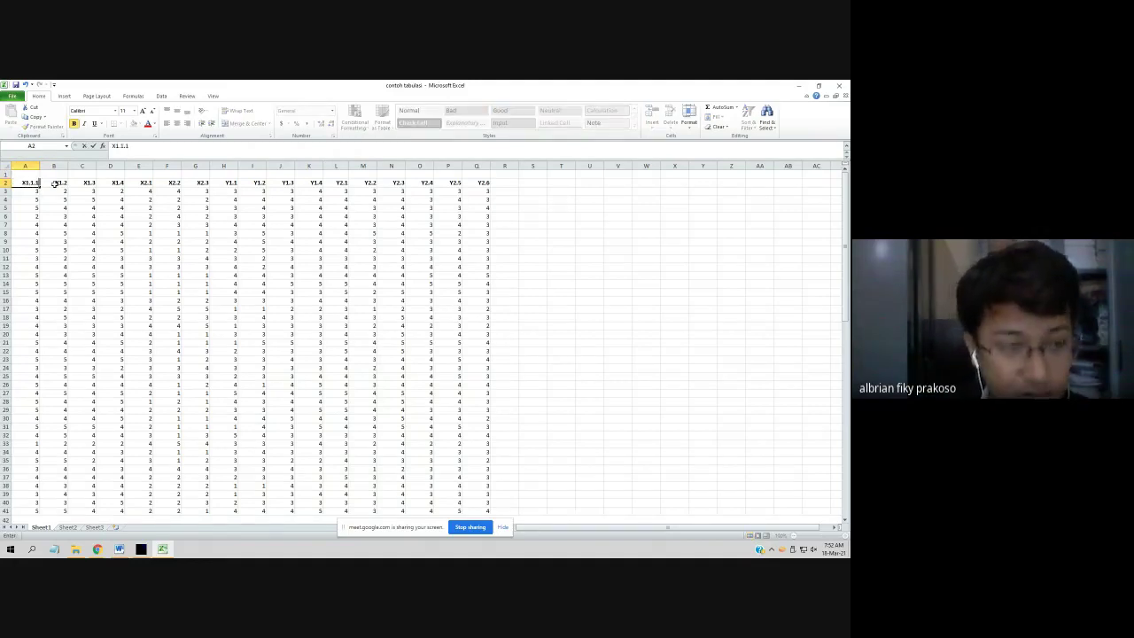
key("Return")
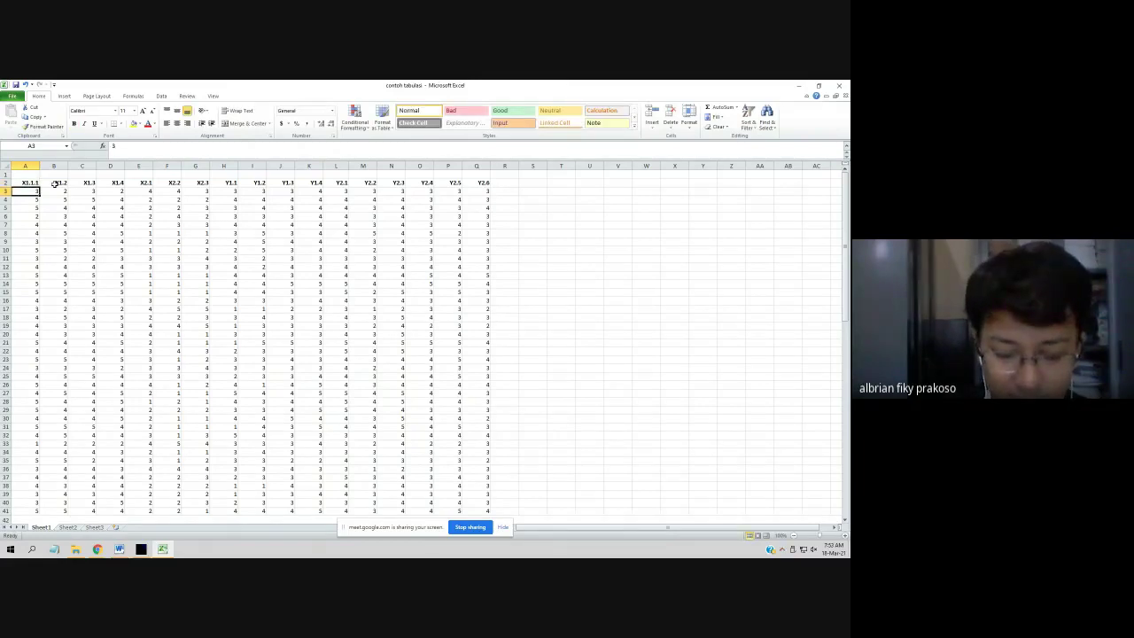
- Rename the second indicator header in cell B2 as X1.1.2
left_click(54, 183)
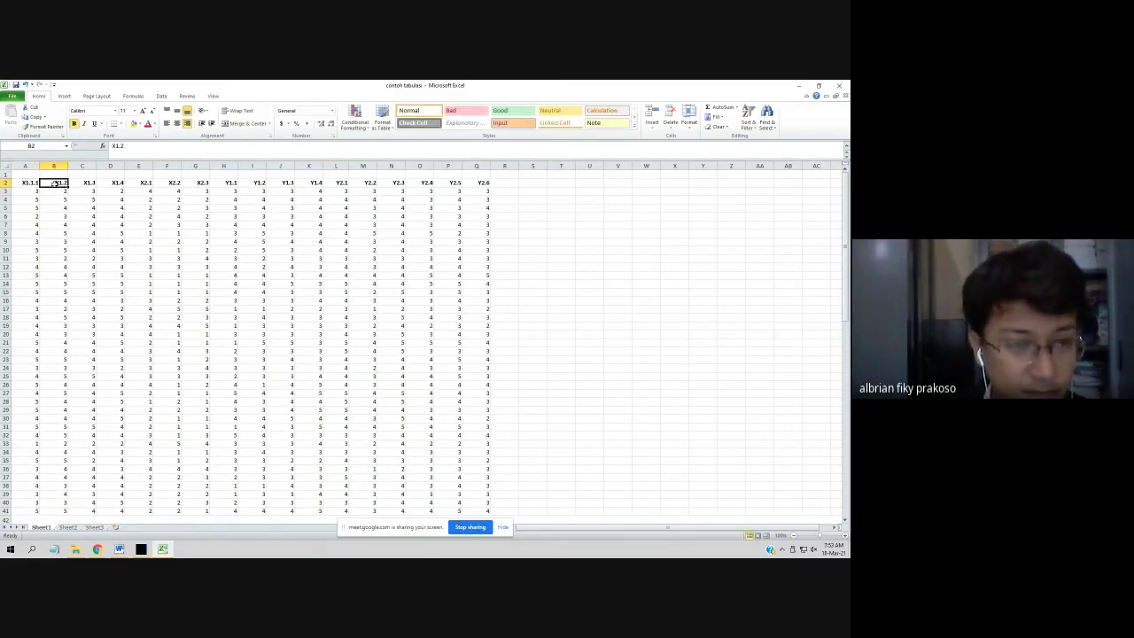
type("x1")
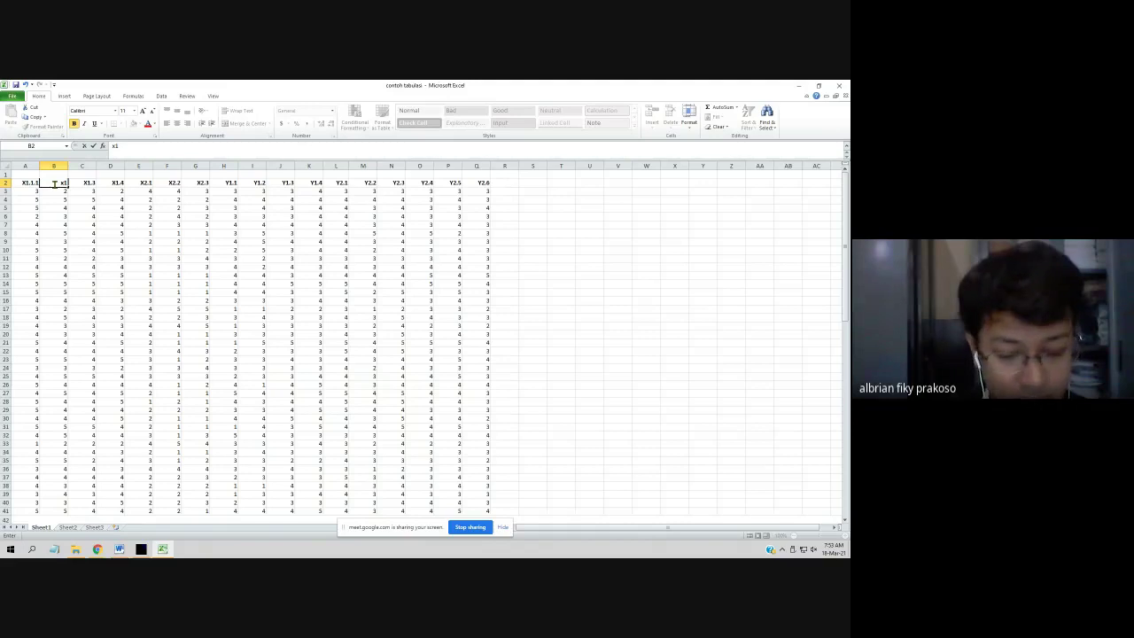
key("BackSpace")
key("BackSpace")
type("X1")
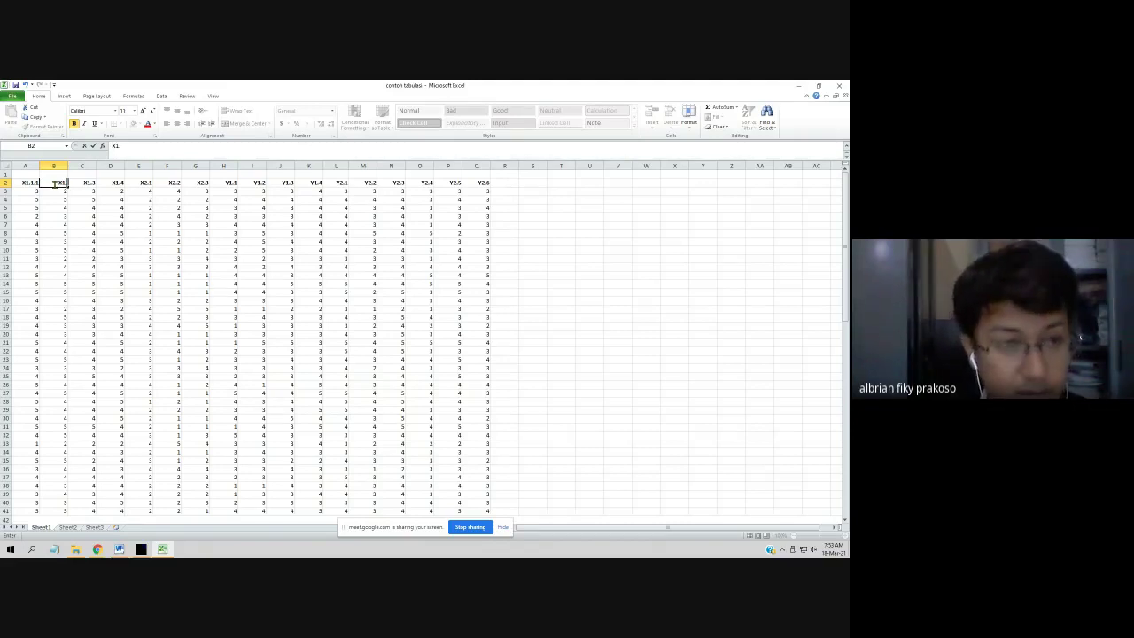
type(".2")
key("Return")
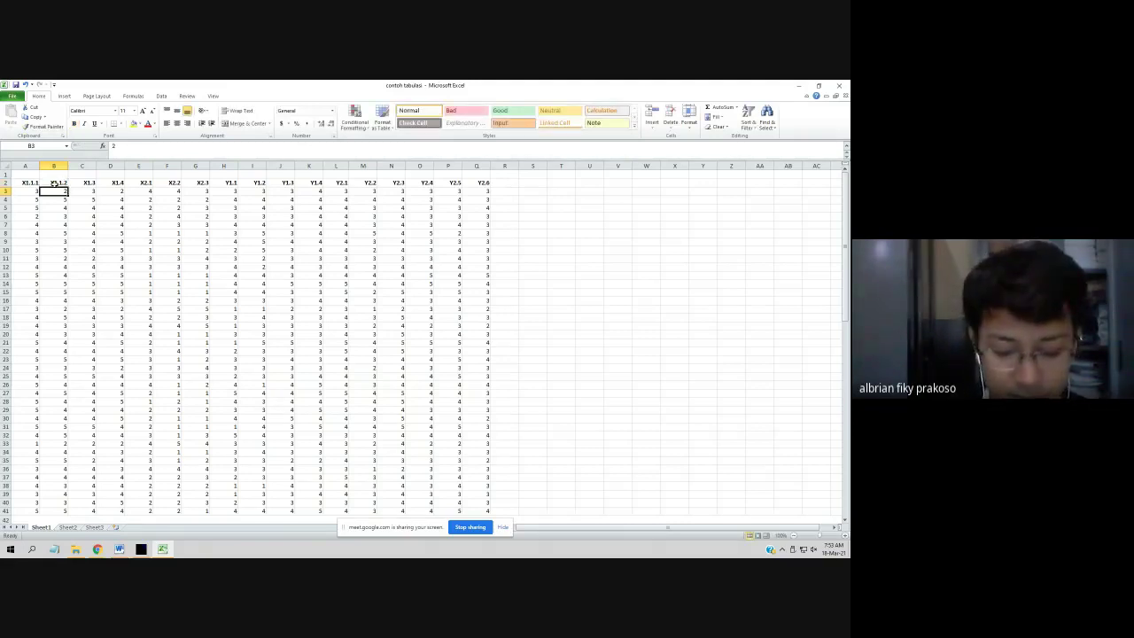
- Insert an empty column between the X1.1.2 and X1.3 columns
left_click(55, 182)
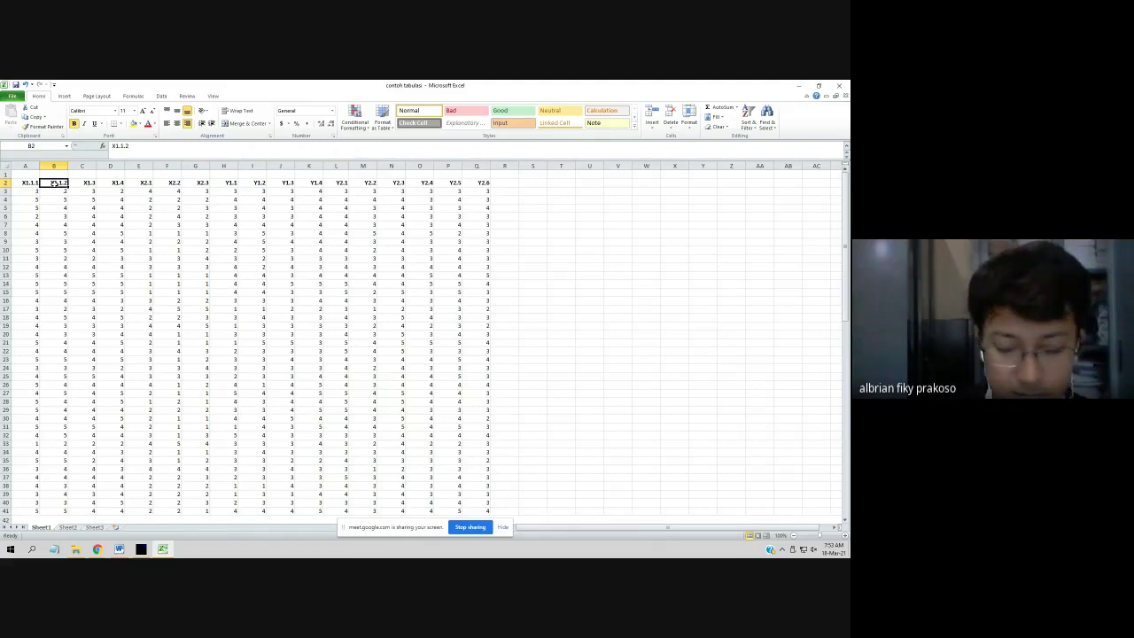
key("Right")
key("Up")
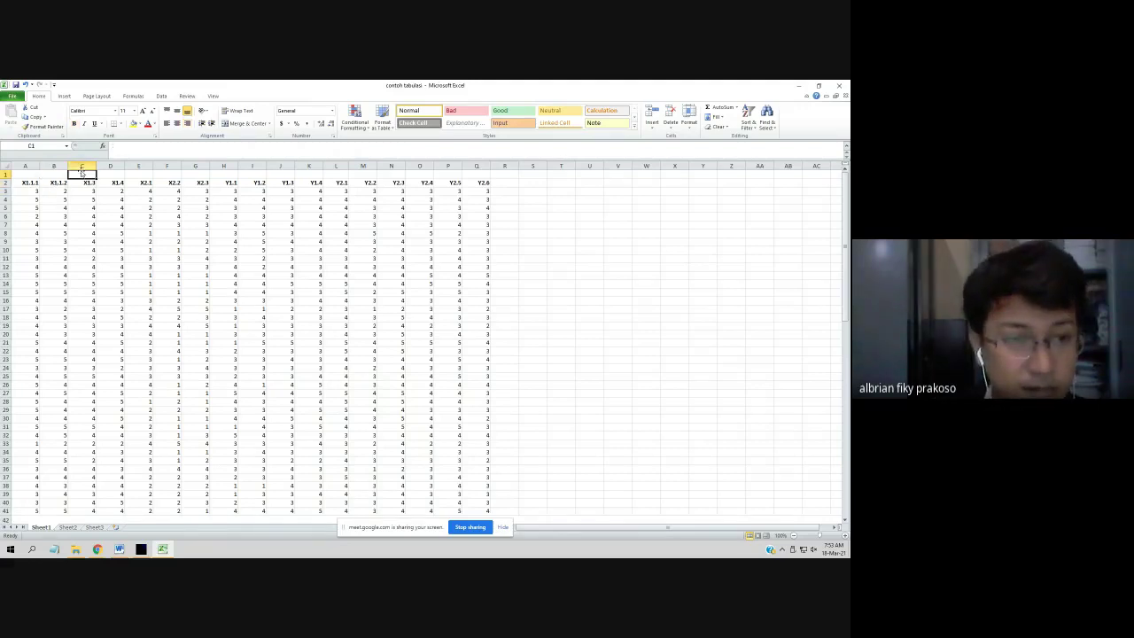
left_click(82, 166)
right_click(90, 167)
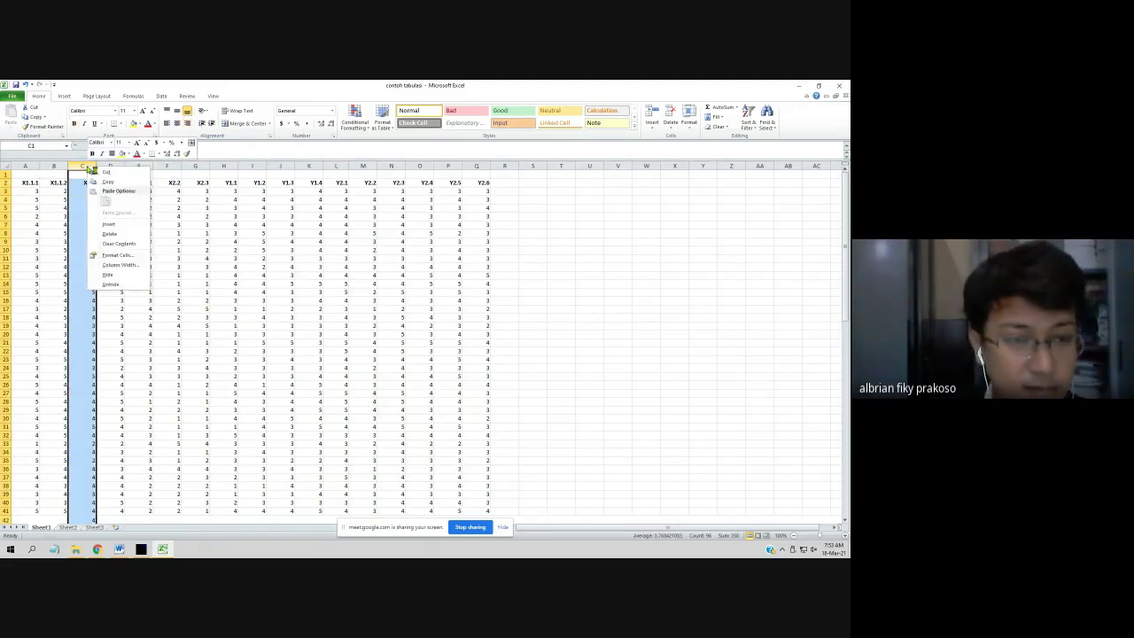
left_click(122, 223)
left_click(90, 189)
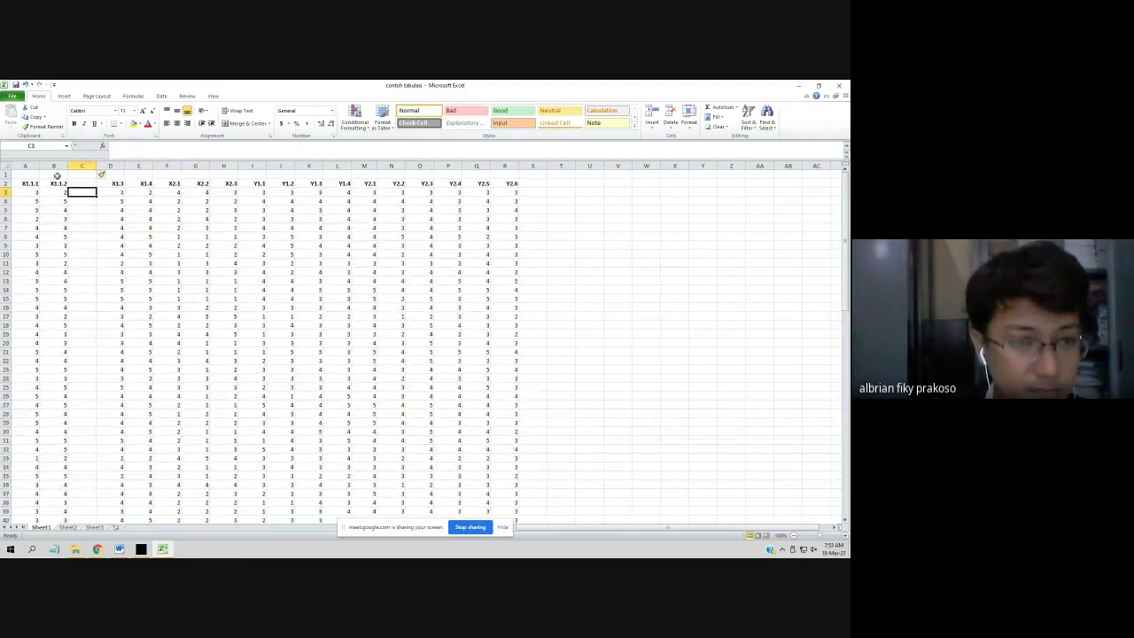
- Enter X1.1 as the header of the empty column in cell C2
left_click(91, 183)
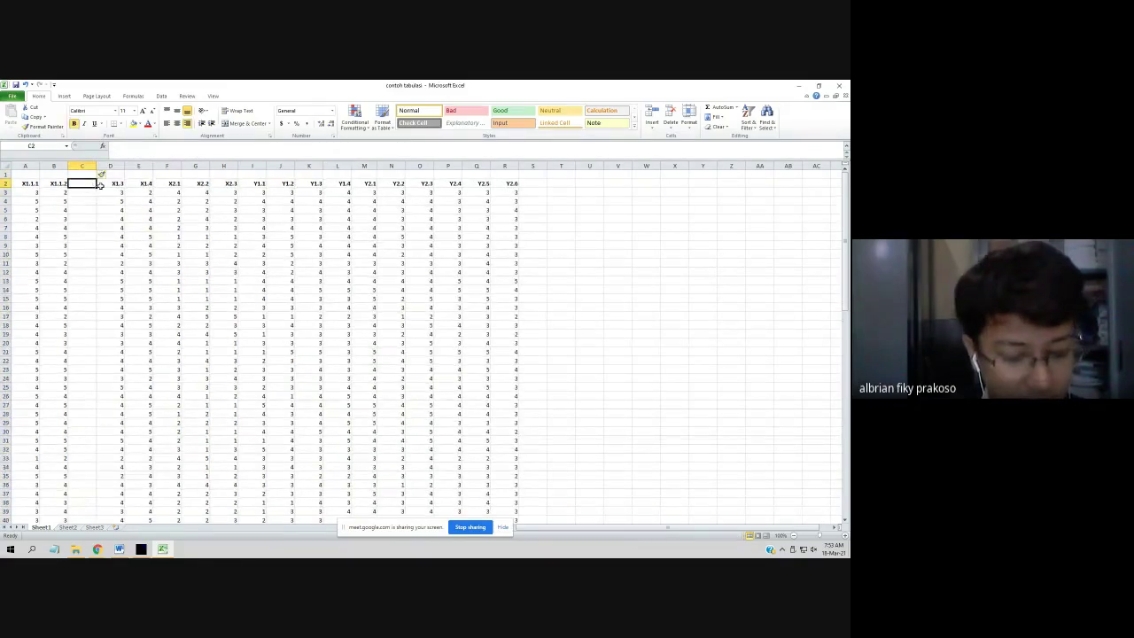
type("X")
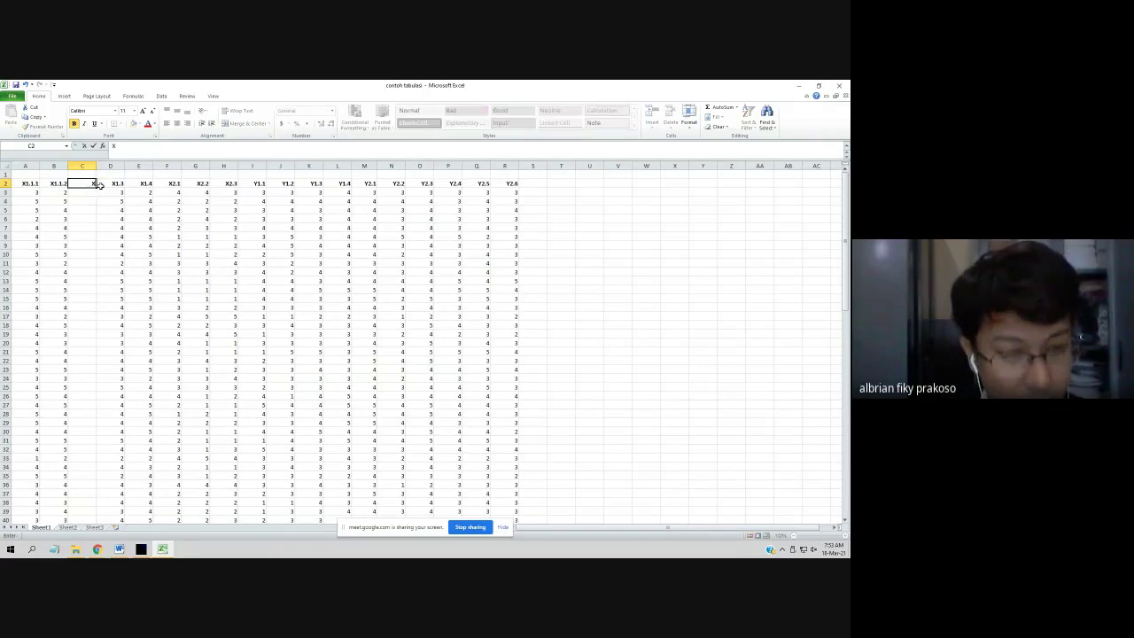
type("1.1")
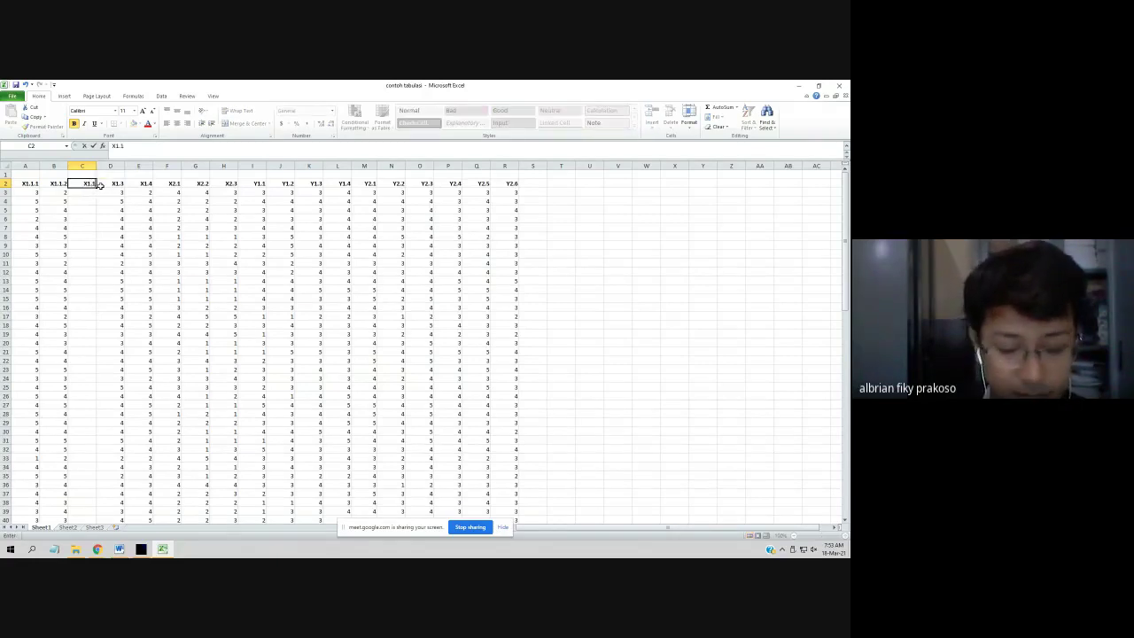
key("ctrl+Return")
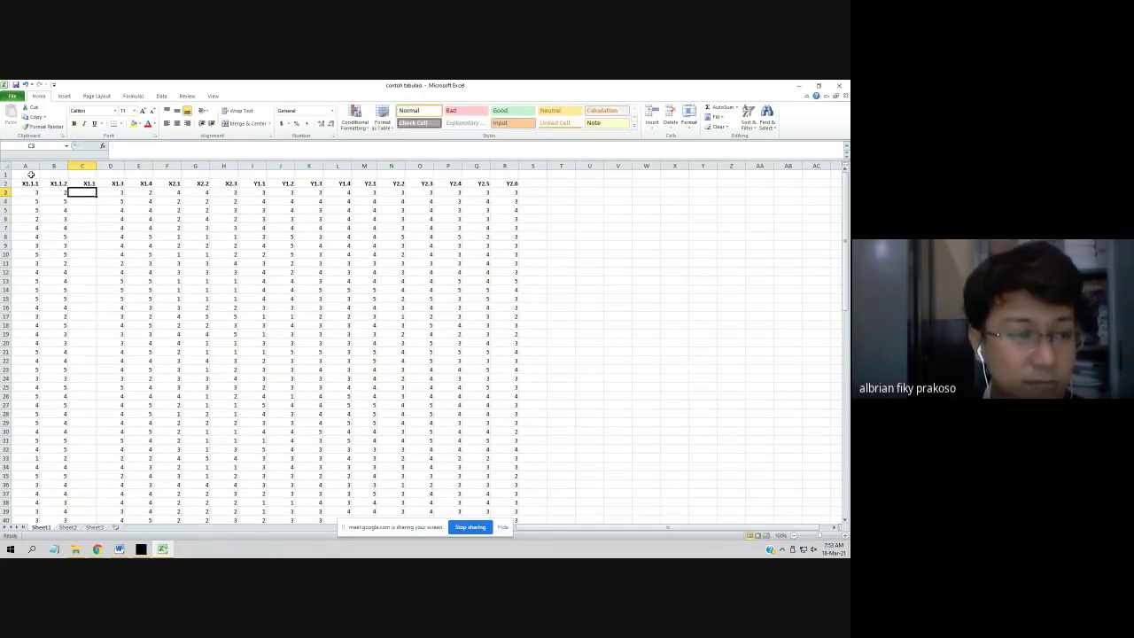
- Merge and center cells A1 to C1 above the X1.1.1, X1.1.2 and X1.1 headers
left_click_drag(31, 172, 88, 173)
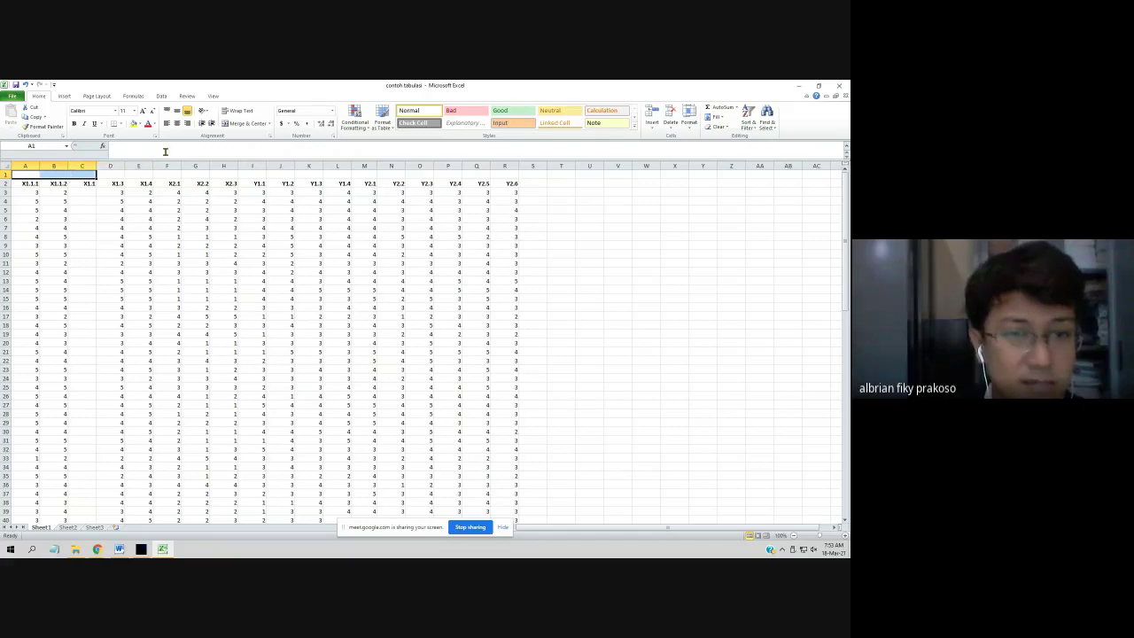
left_click(237, 124)
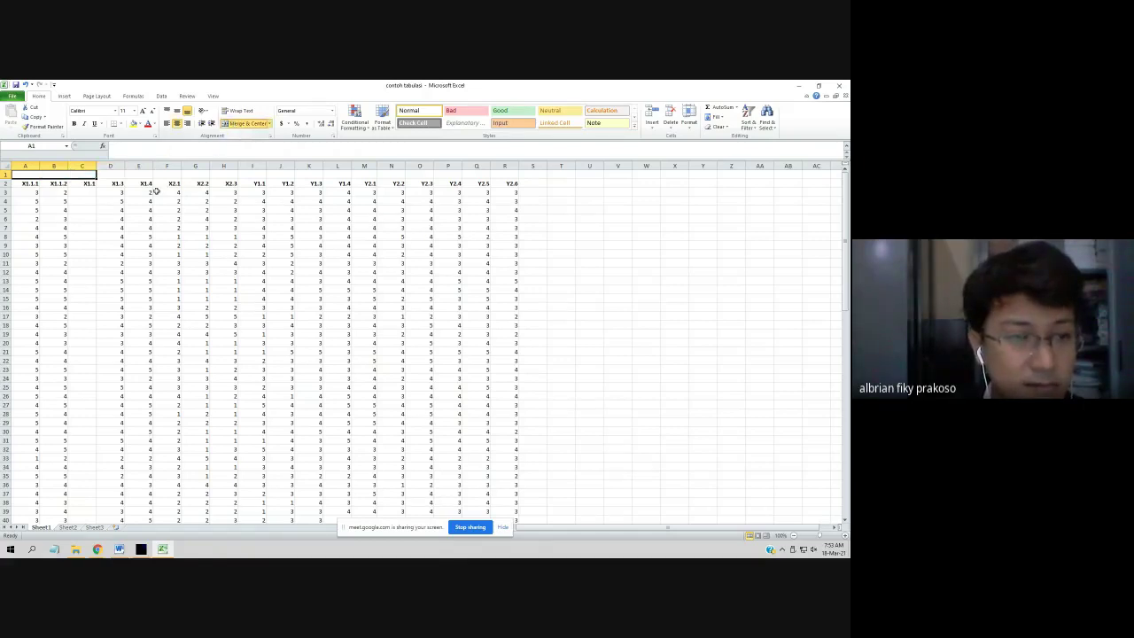
left_click(86, 186)
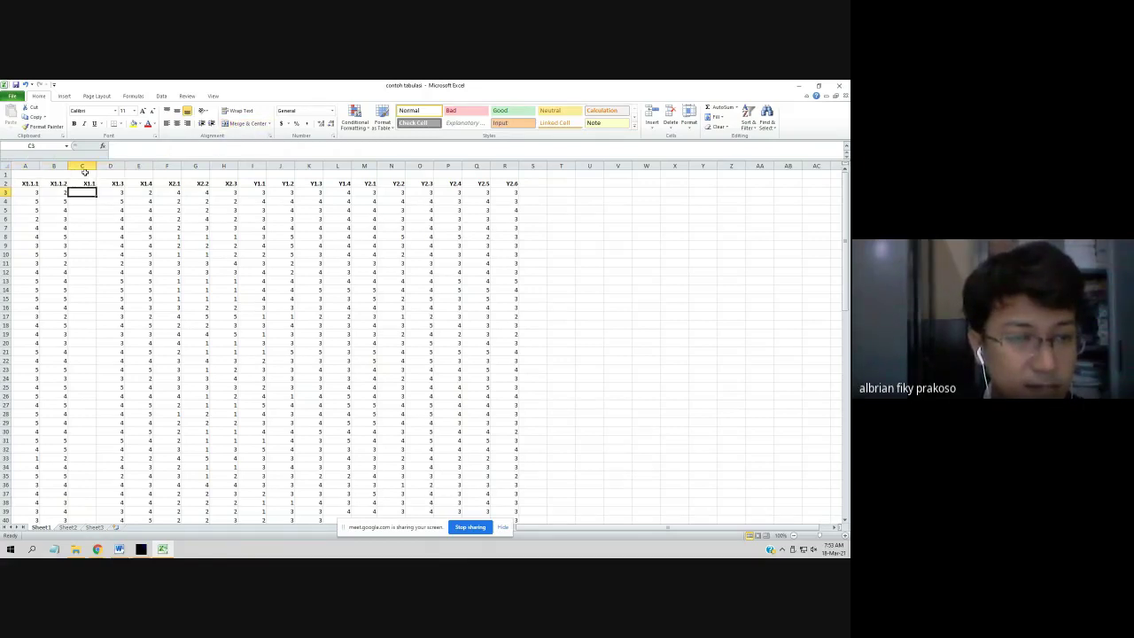
left_click(84, 172)
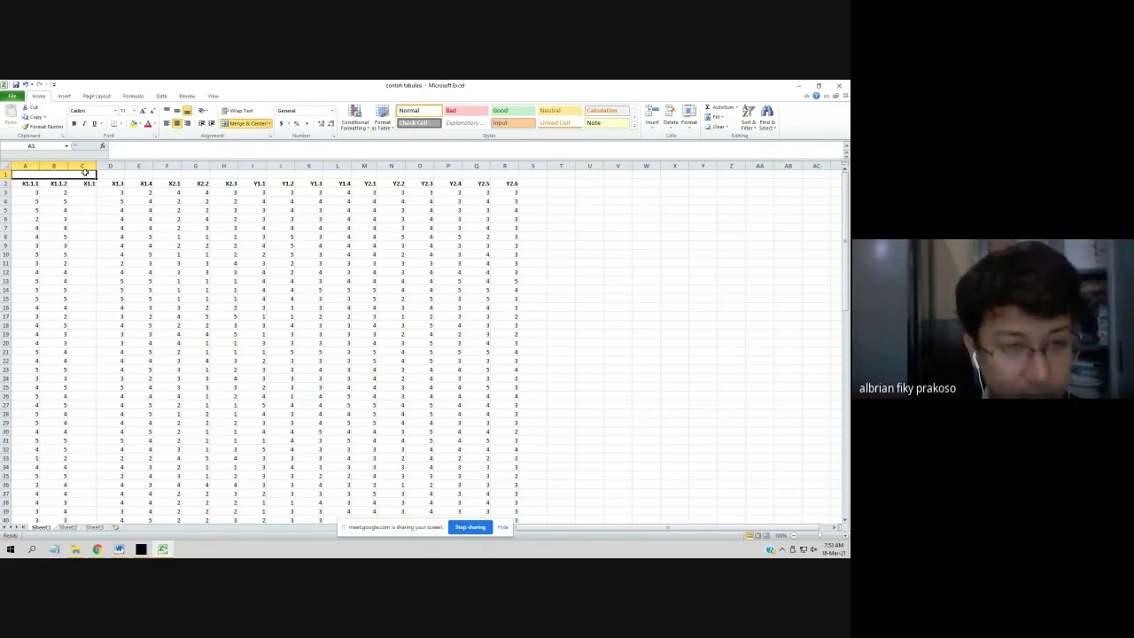
- Enter X1.1 as the group heading in the merged cell above the first three columns
type("X")
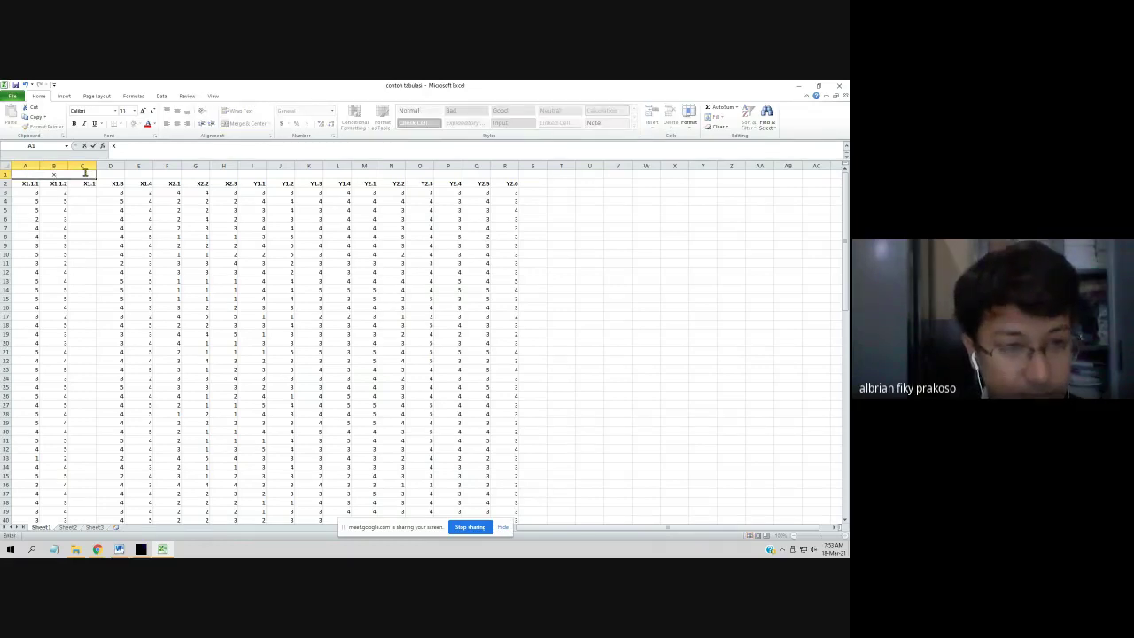
type("11")
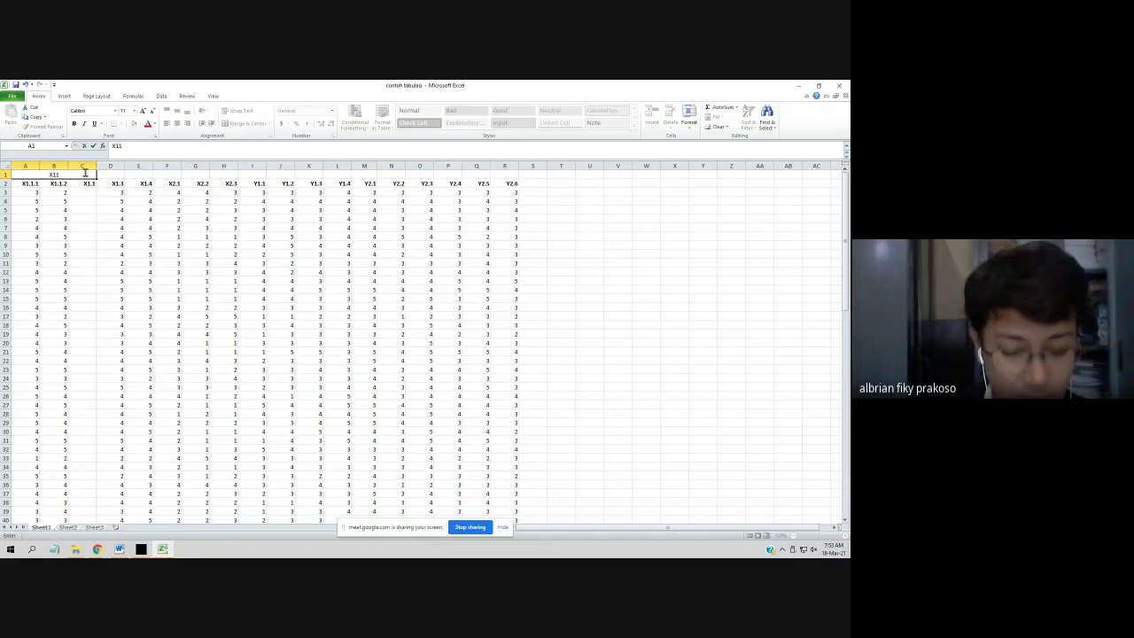
type(".1")
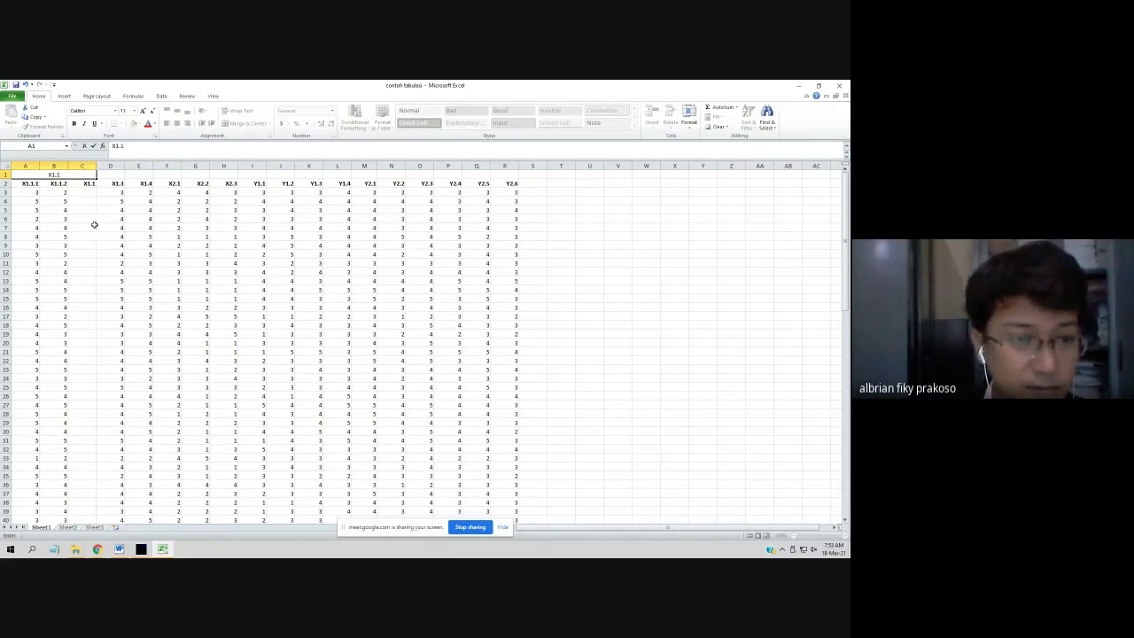
left_click(86, 186)
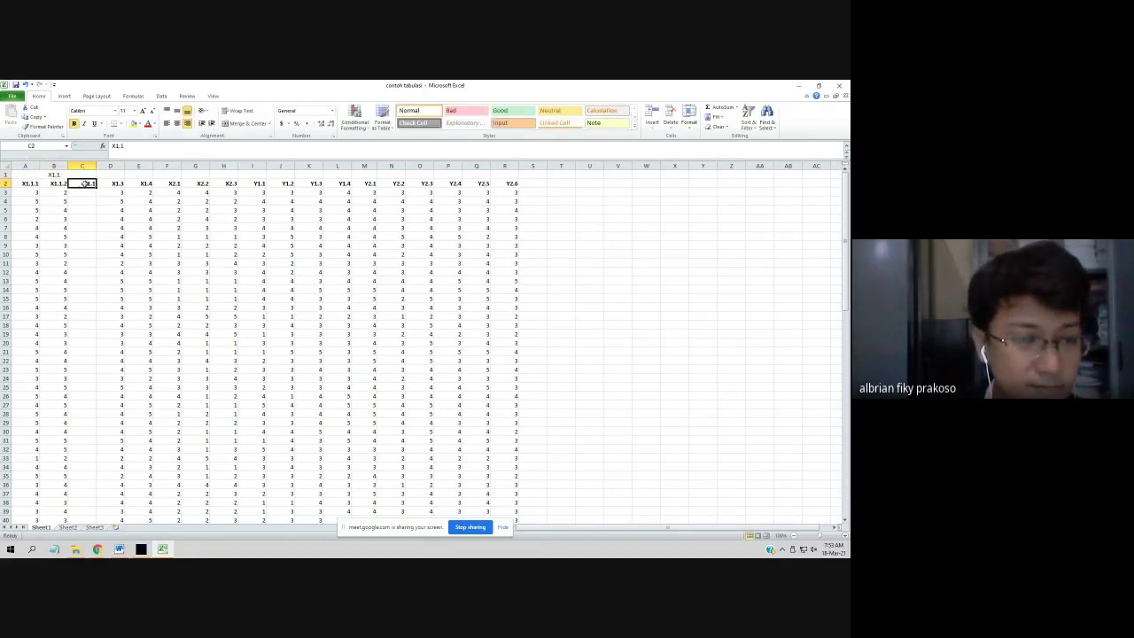
- Calculate the average of A3:B3 in cell C3 and fill the formula down to C27
left_click_drag(89, 186, 91, 307)
left_click(86, 193)
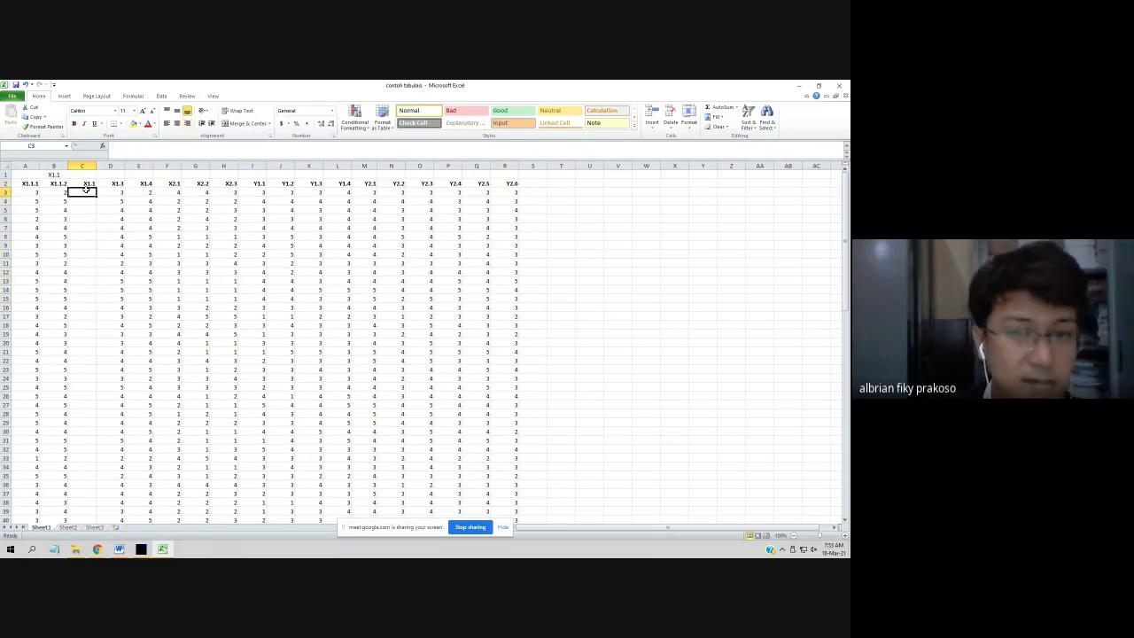
left_click(737, 109)
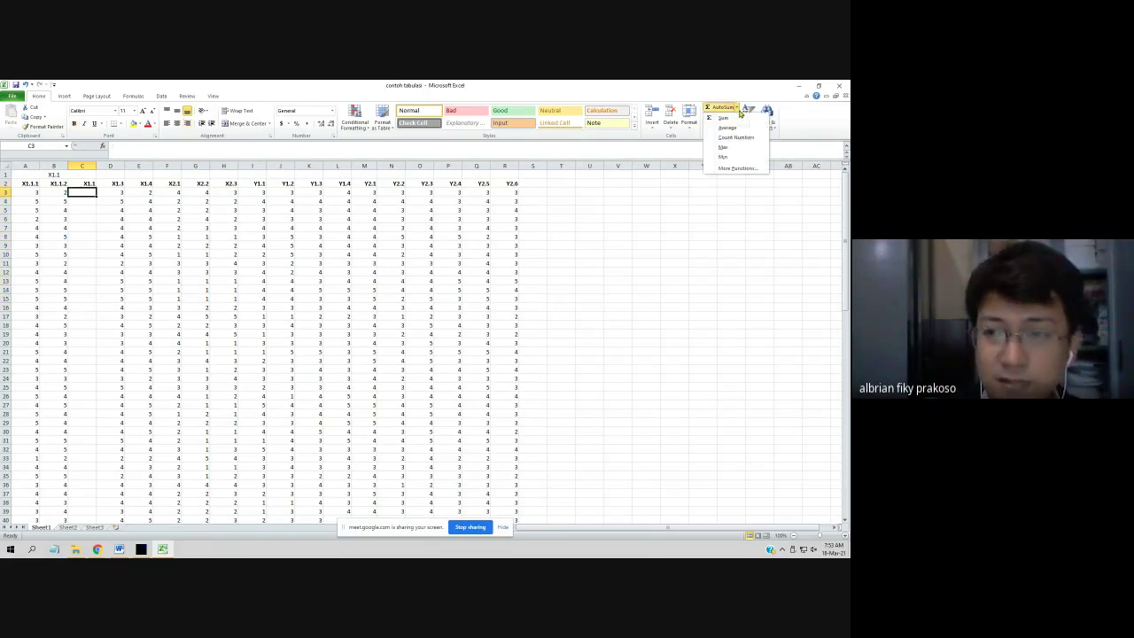
left_click(728, 127)
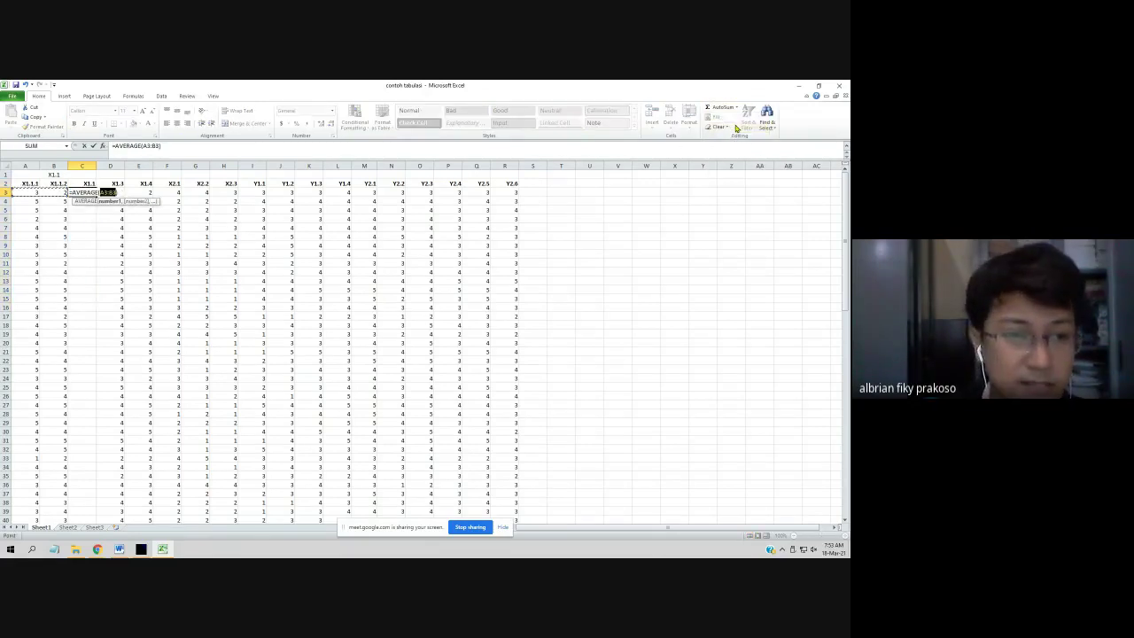
key("Return")
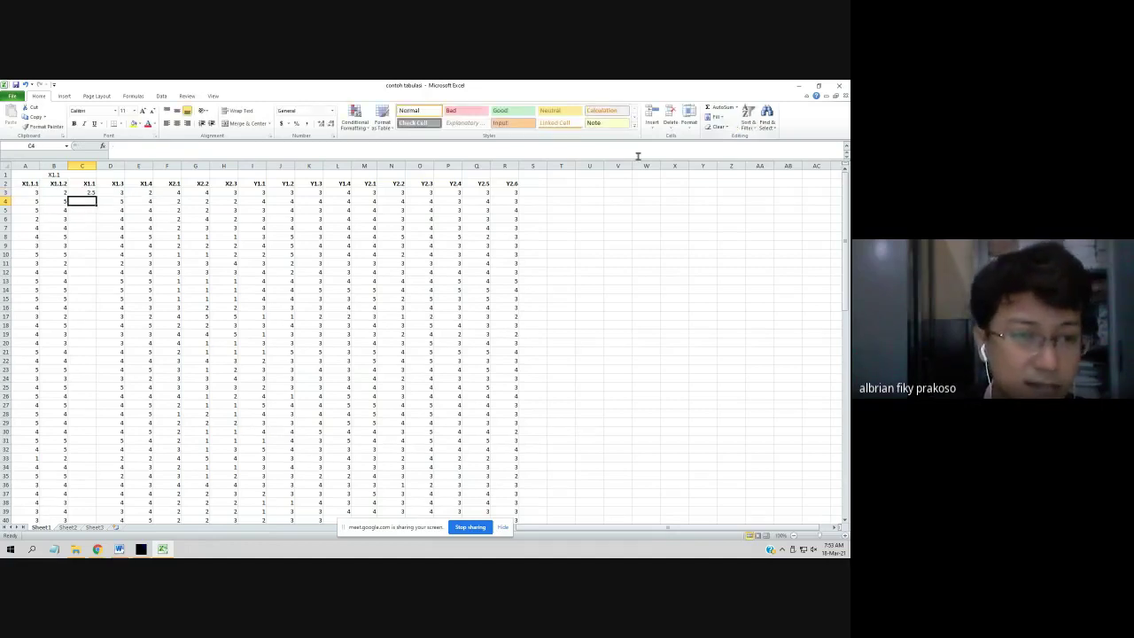
left_click(90, 192)
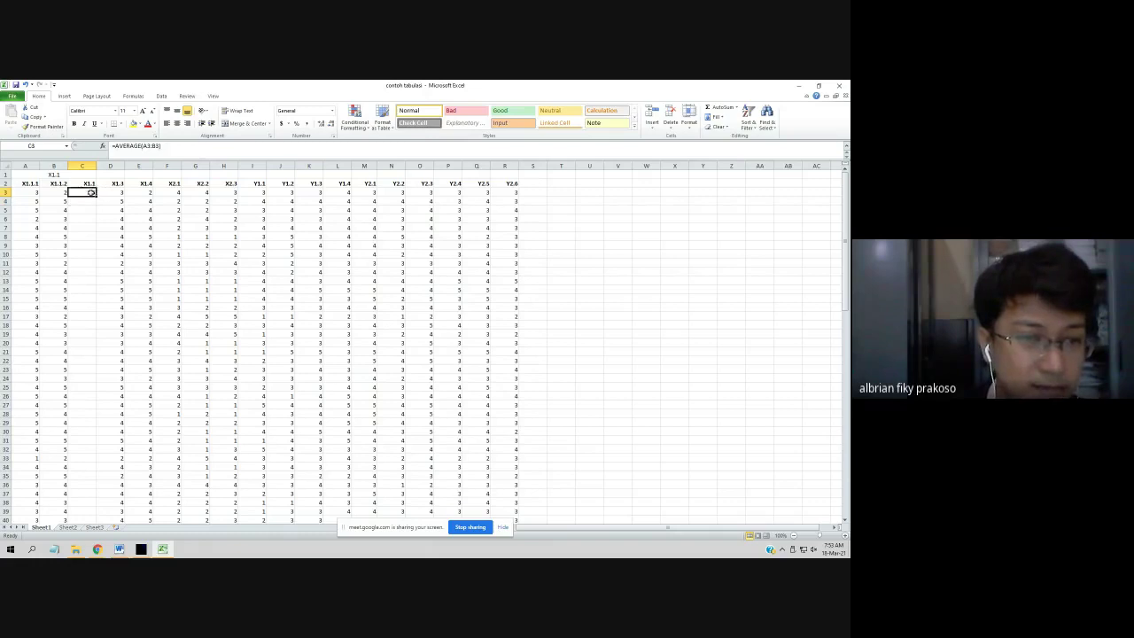
left_click_drag(98, 196, 103, 410)
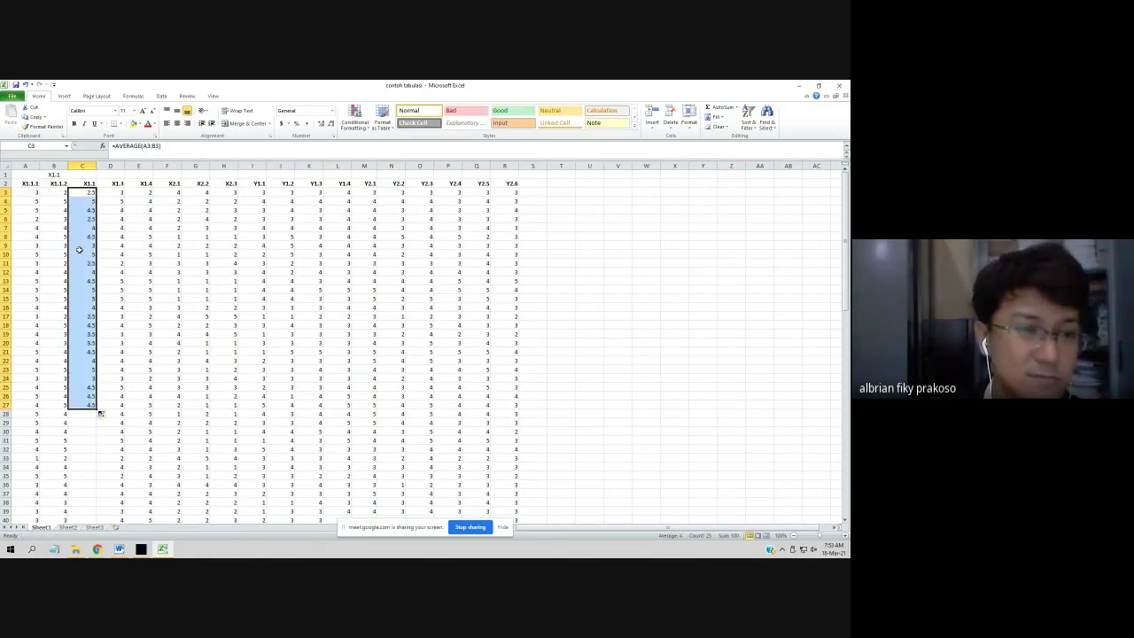
left_click(89, 165)
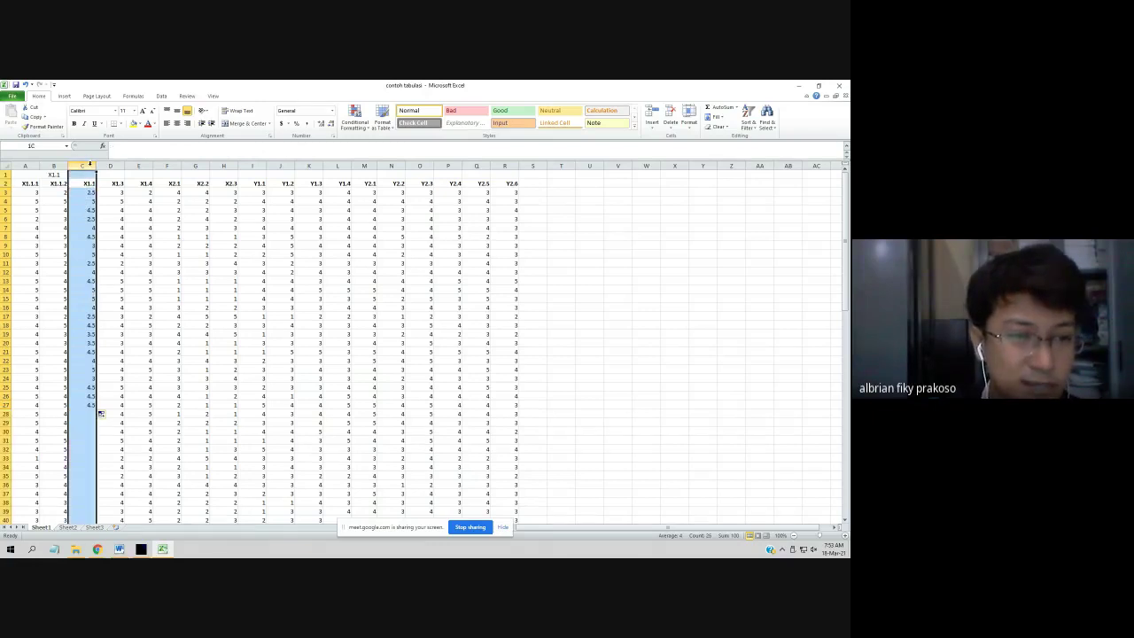
left_click(167, 165)
left_click(223, 165)
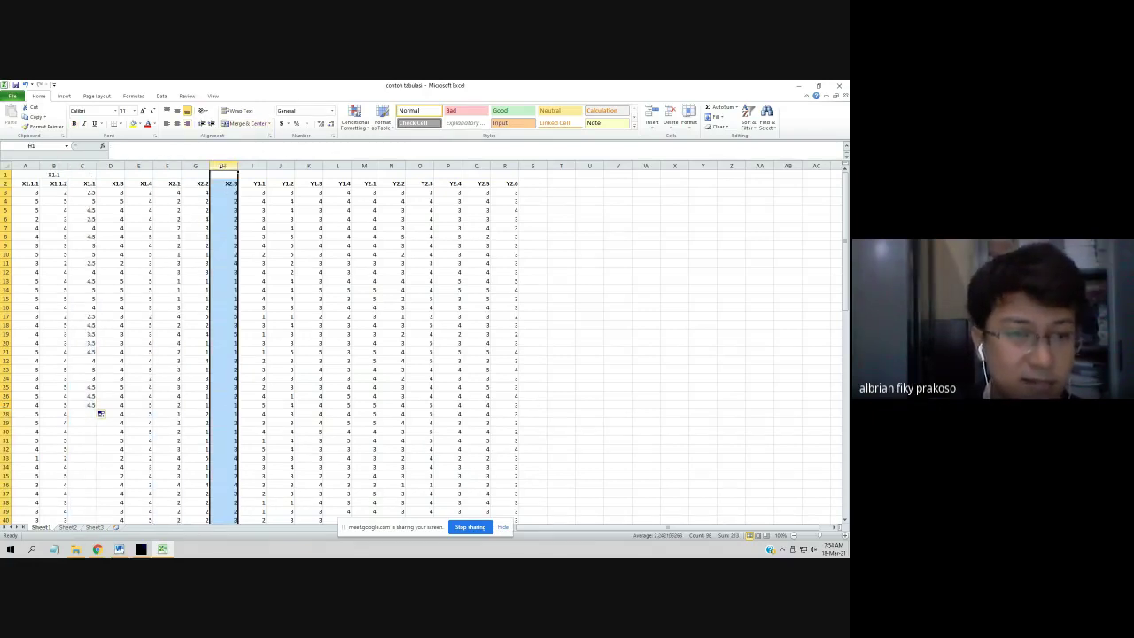
left_click(90, 183)
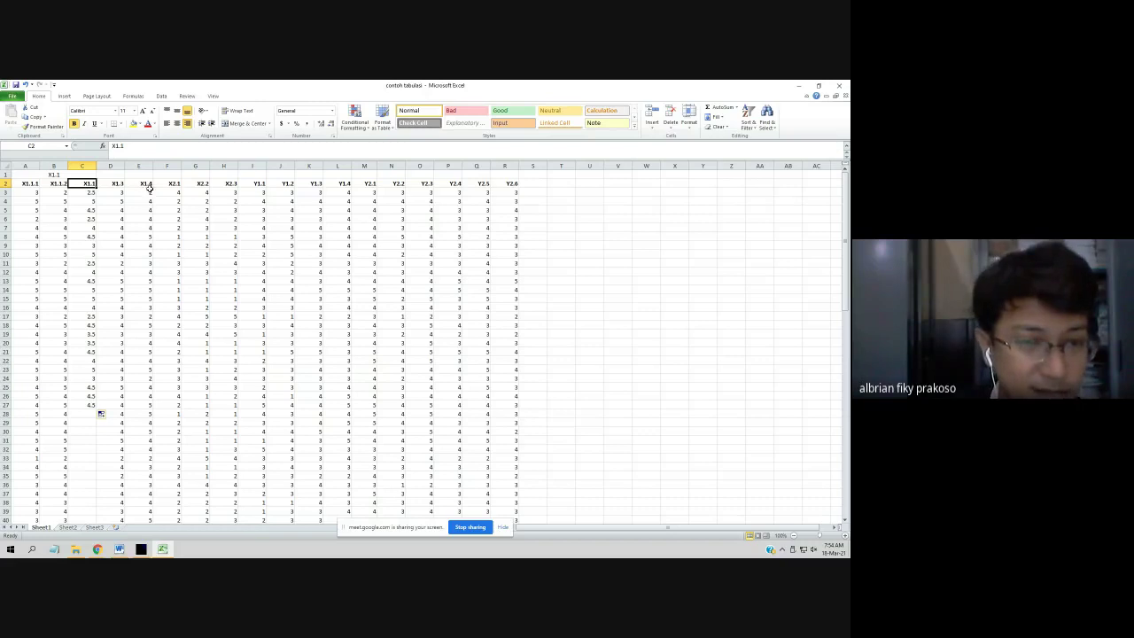
- Insert an empty column between the X1.4 and X2.1 columns
left_click(168, 165)
right_click(177, 166)
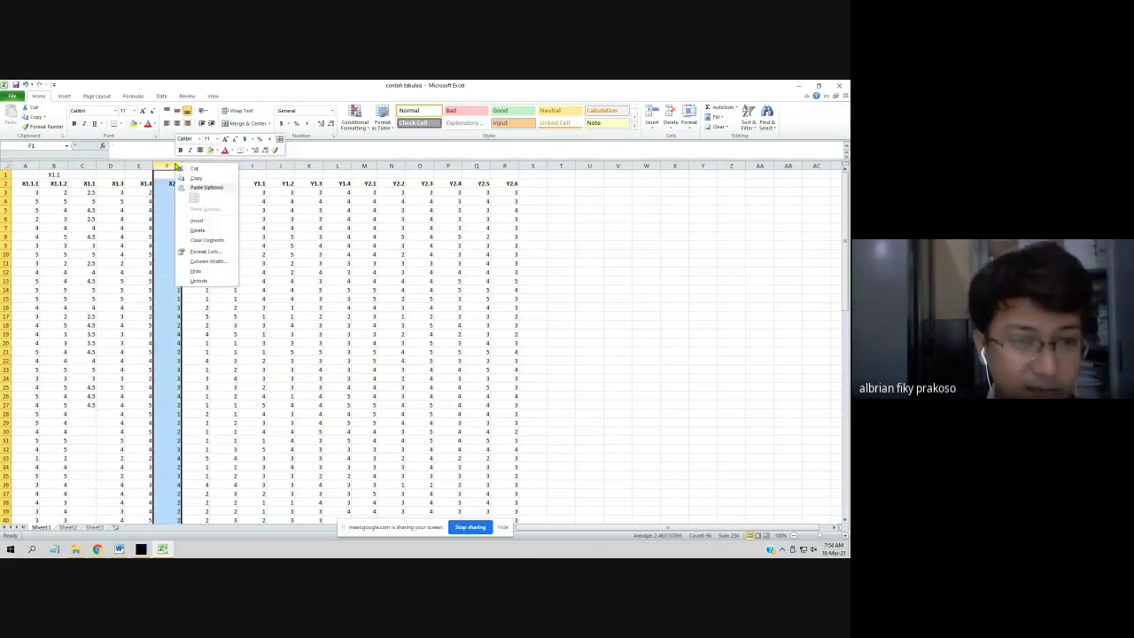
left_click(218, 220)
left_click(196, 209)
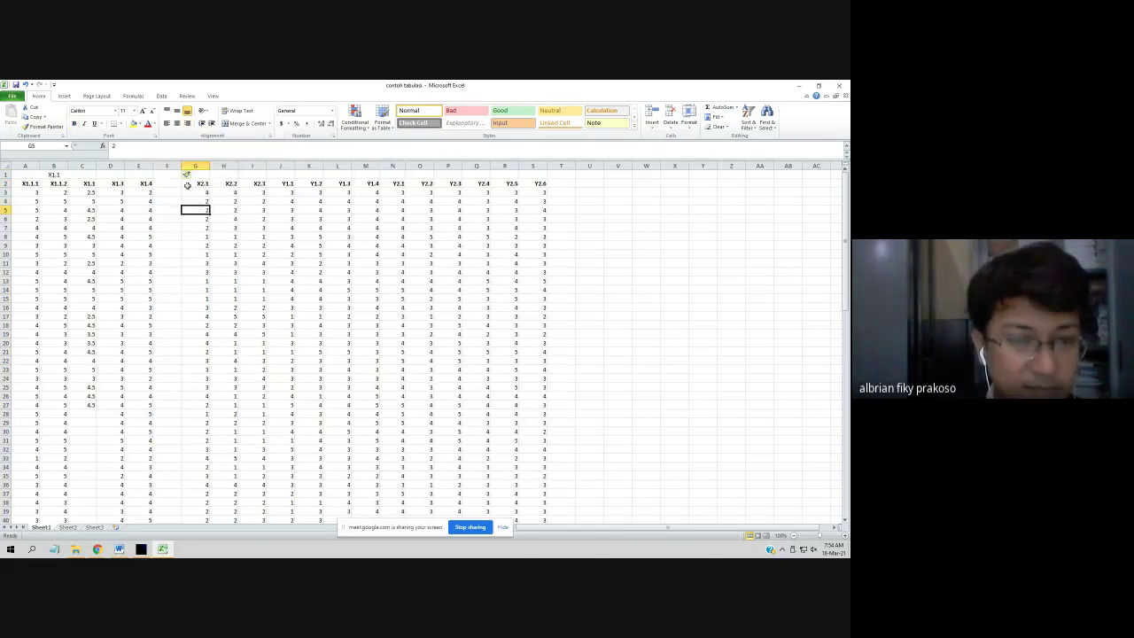
- Rename the header of the averages column in cell C2 as X1.1.2
left_click(90, 183)
key("ctrl+b")
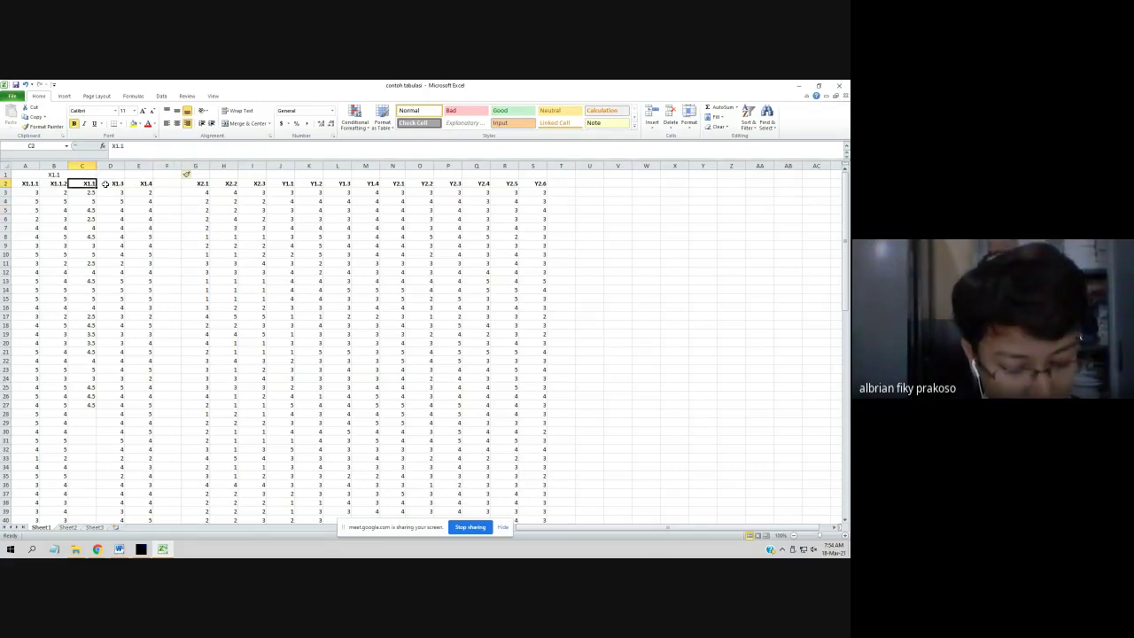
type("X1.1")
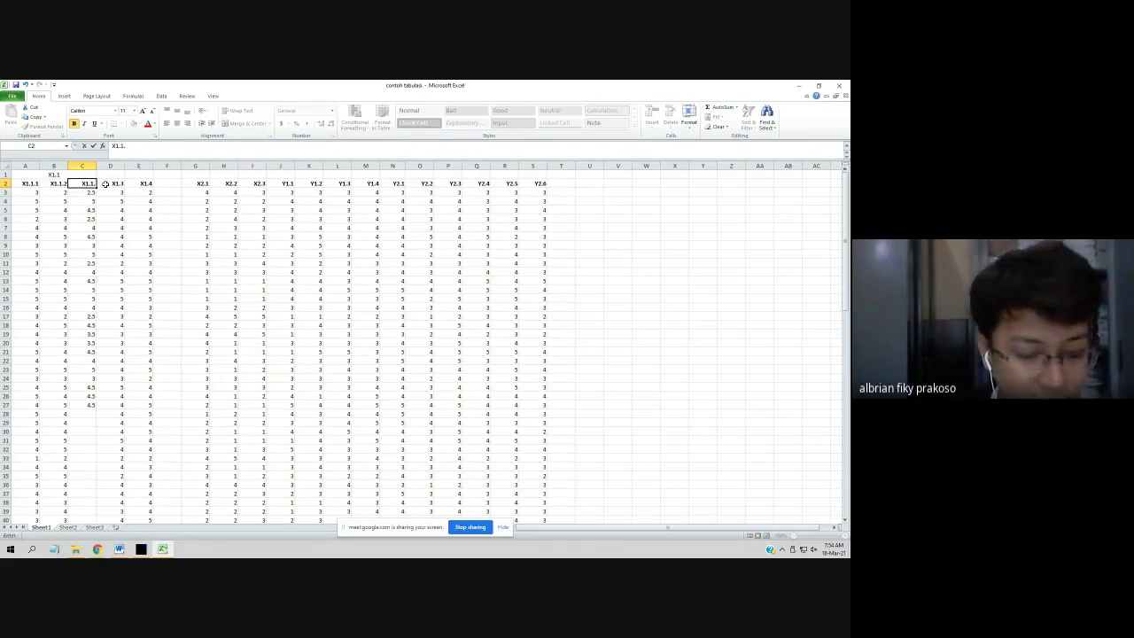
left_click(105, 181)
left_click(105, 184)
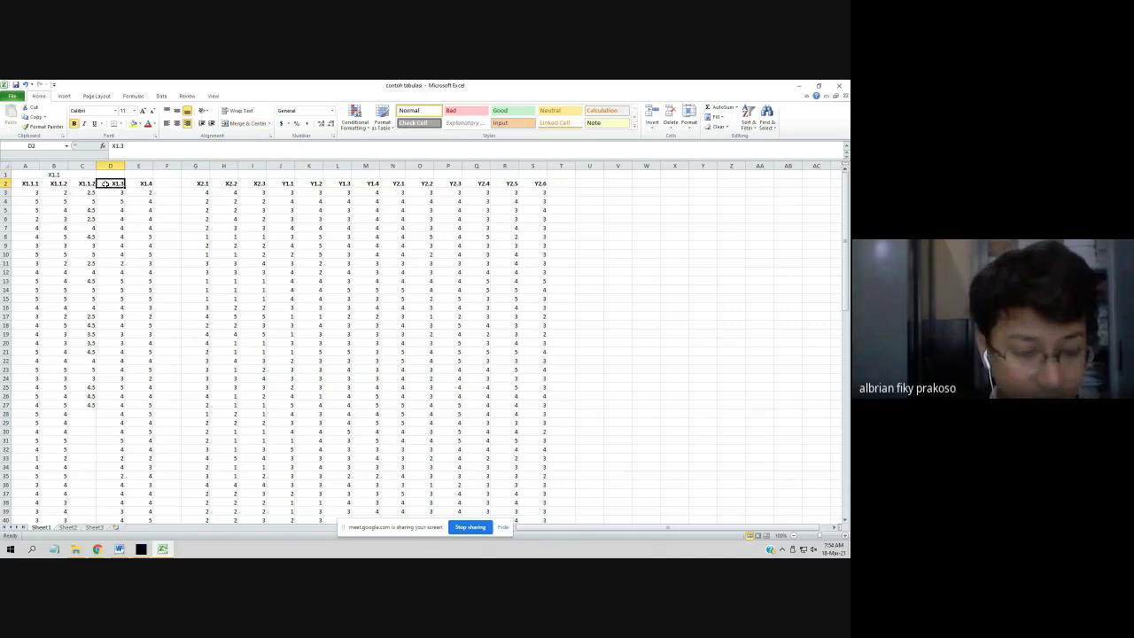
- Rename the X1.3 header in cell D2 as X1.1.3
type("X1.1.")
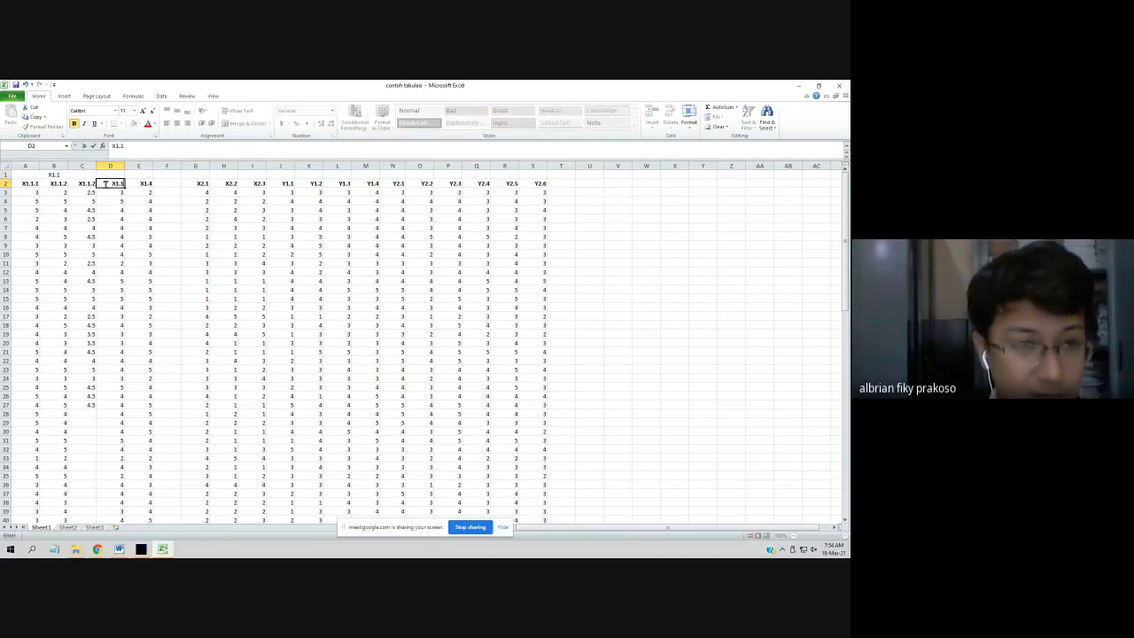
type("3")
key("Return")
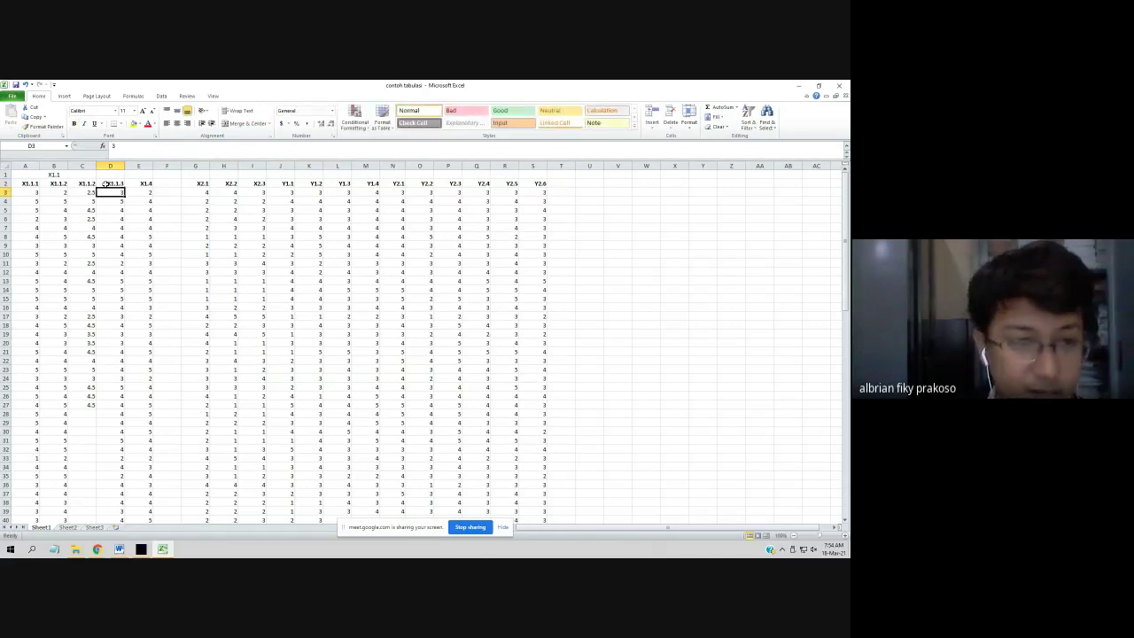
key("Return")
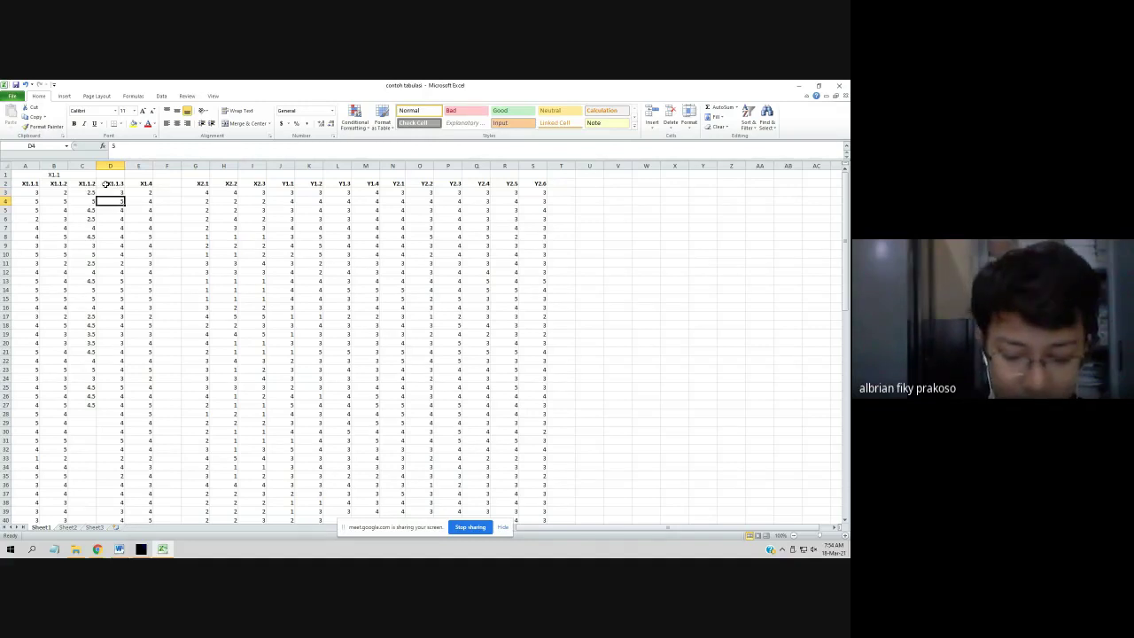
- Copy the X1.1.2 and X1.1.3 headers from cells C2:D2 into cells D2:E2
key("Up")
key("Up")
key("Right")
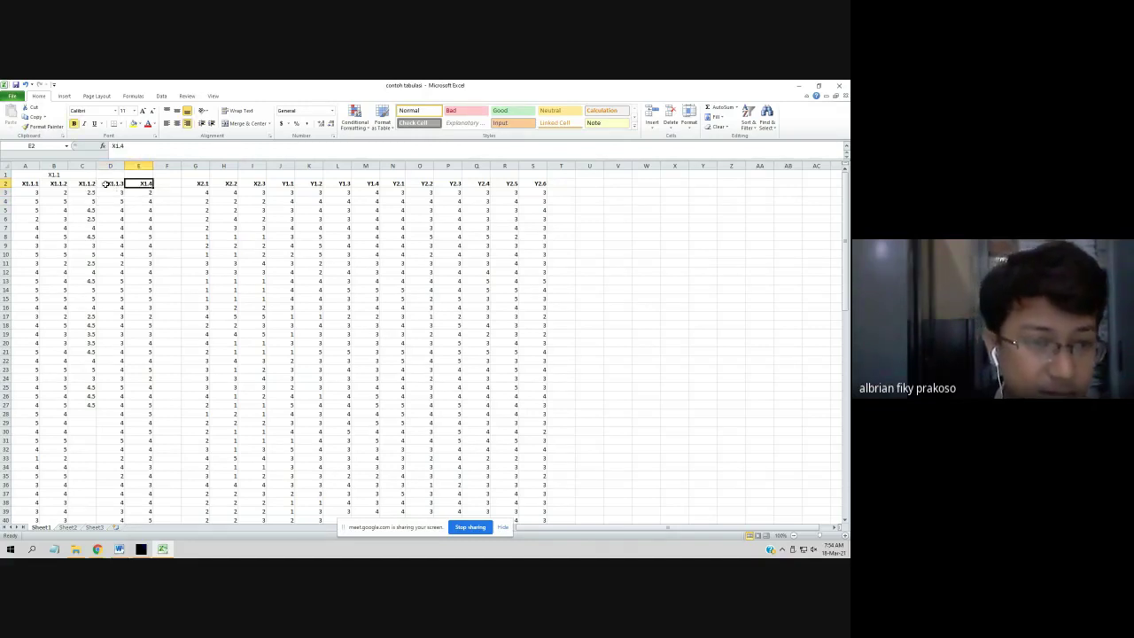
key("Left")
key("Left")
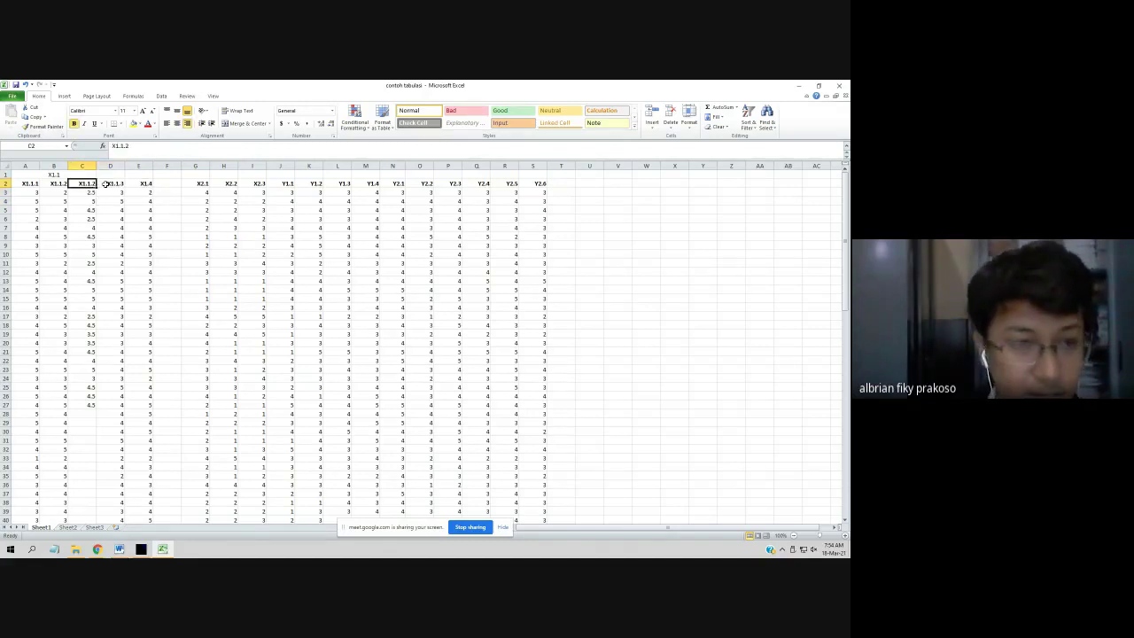
key("Right")
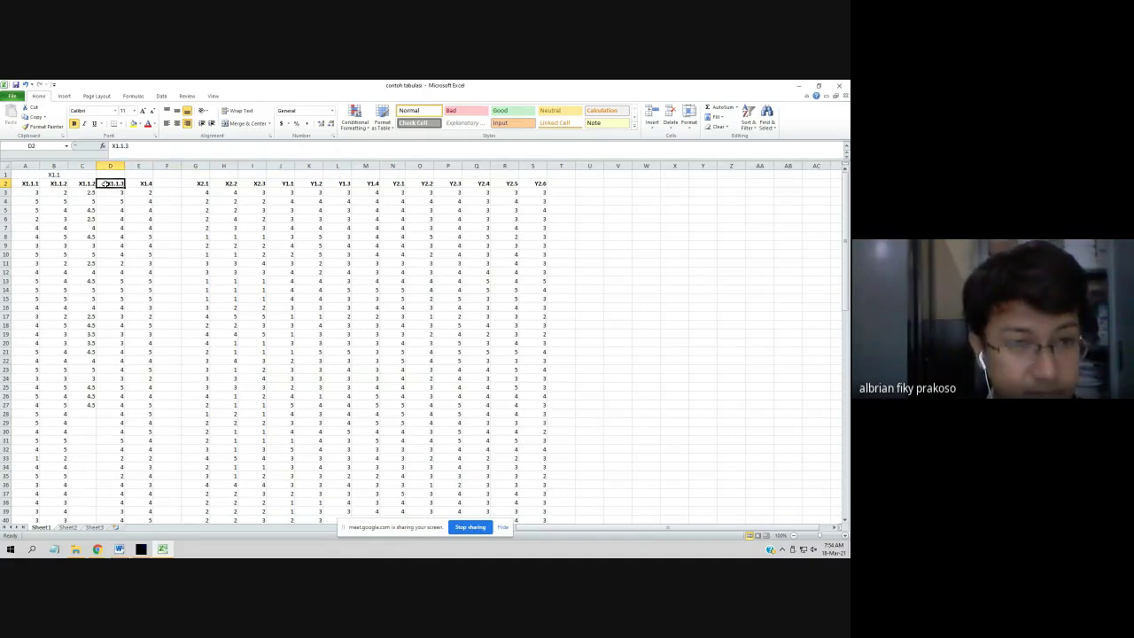
key("Left")
key("shift+Right")
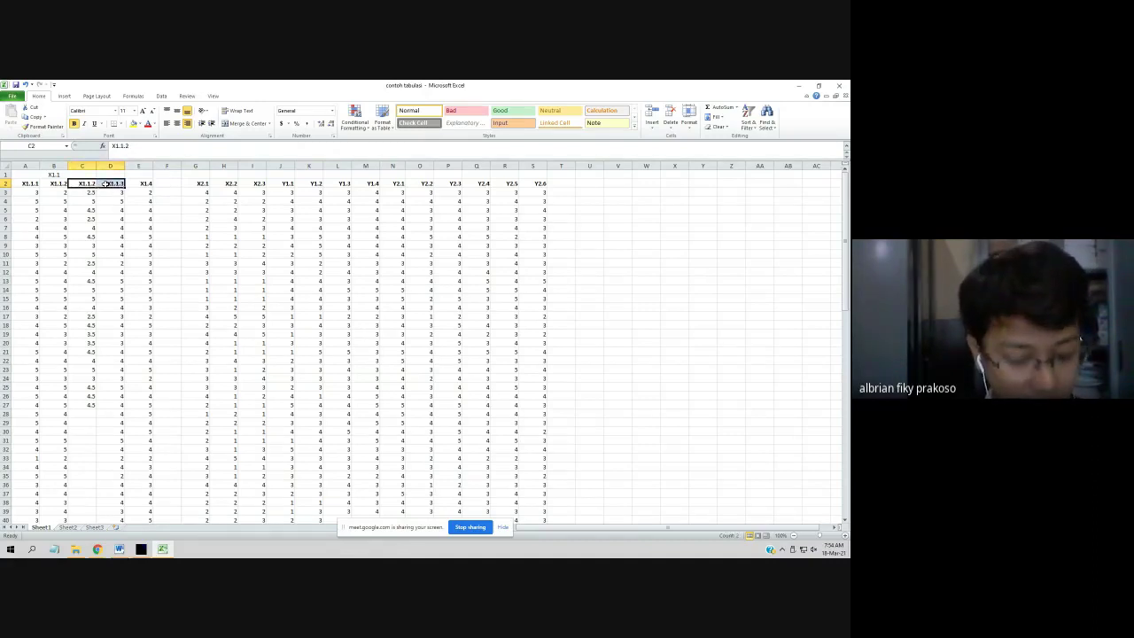
key("Right")
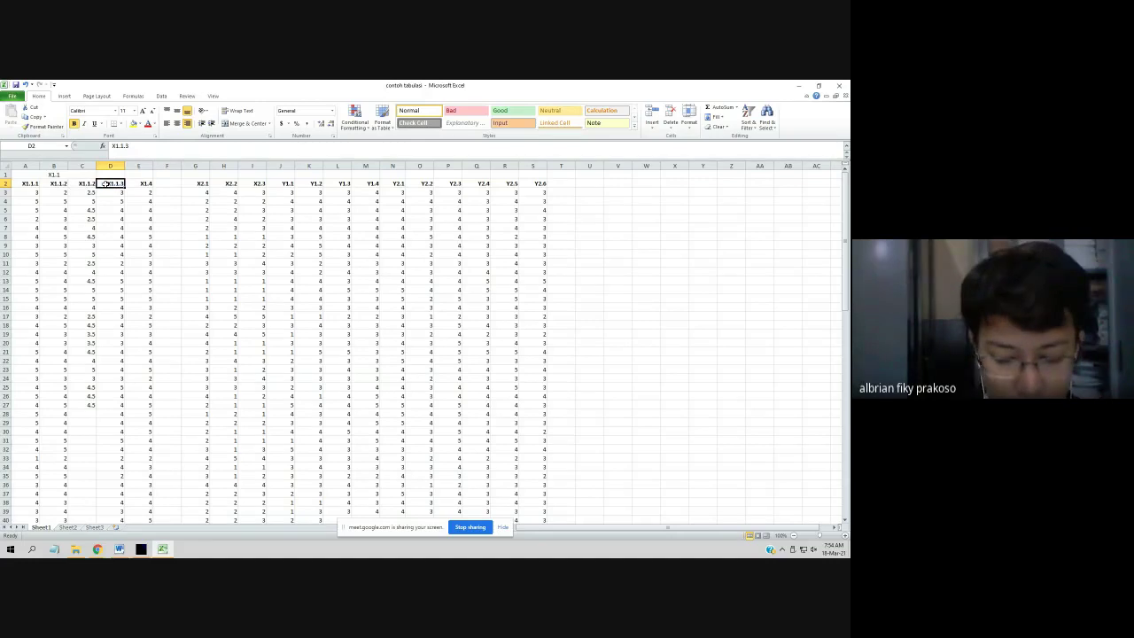
key("Left")
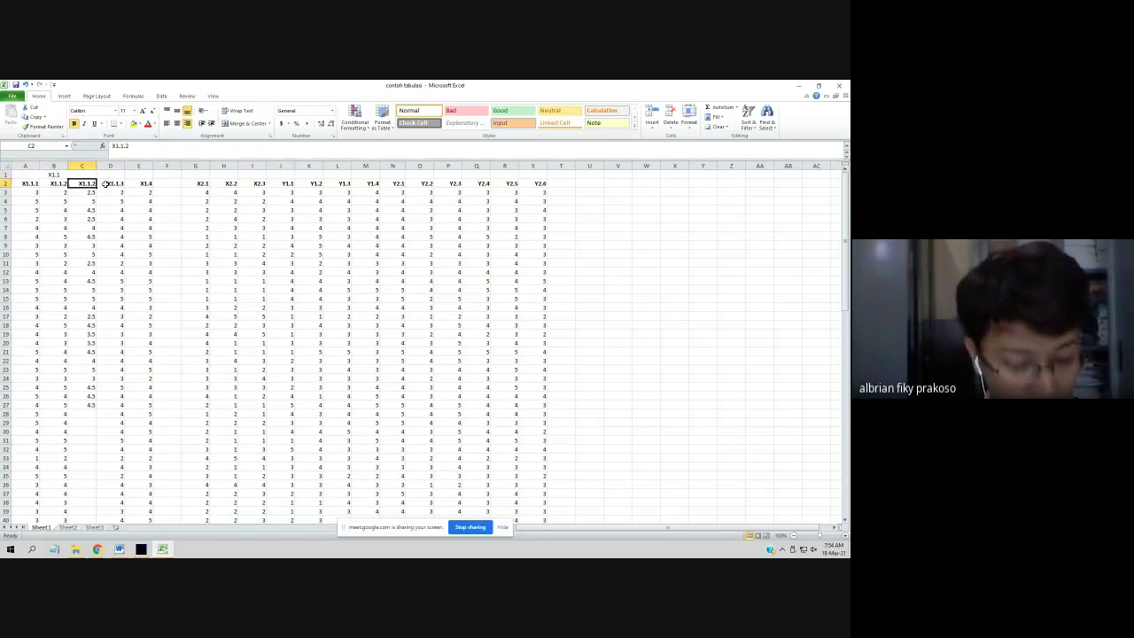
key("ctrl+c")
key("Right")
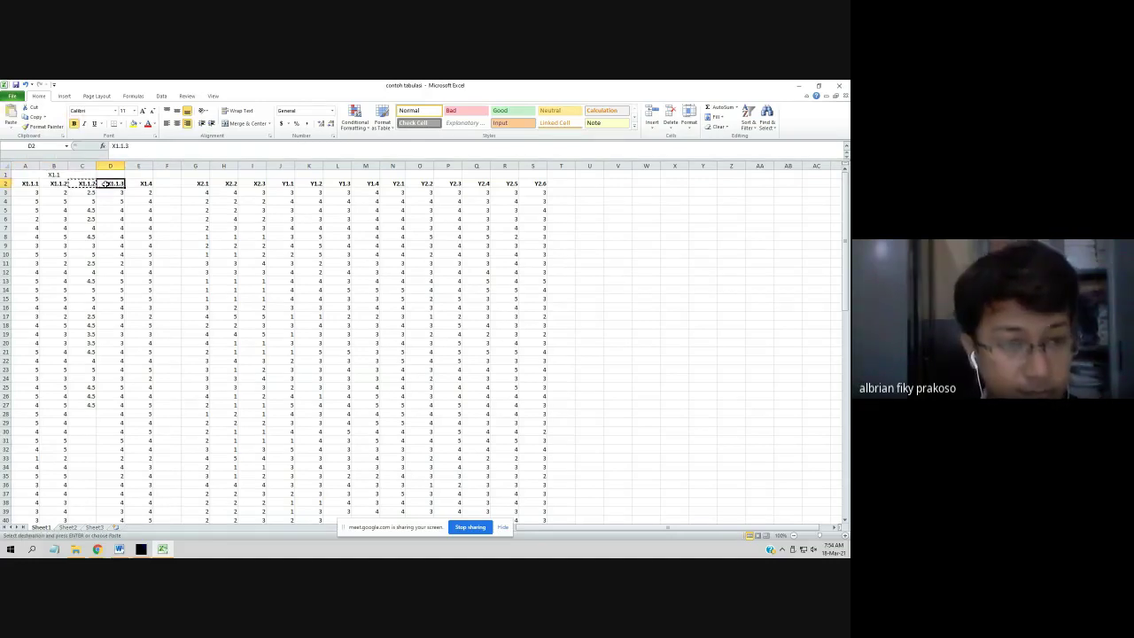
key("Left")
key("shift+Right")
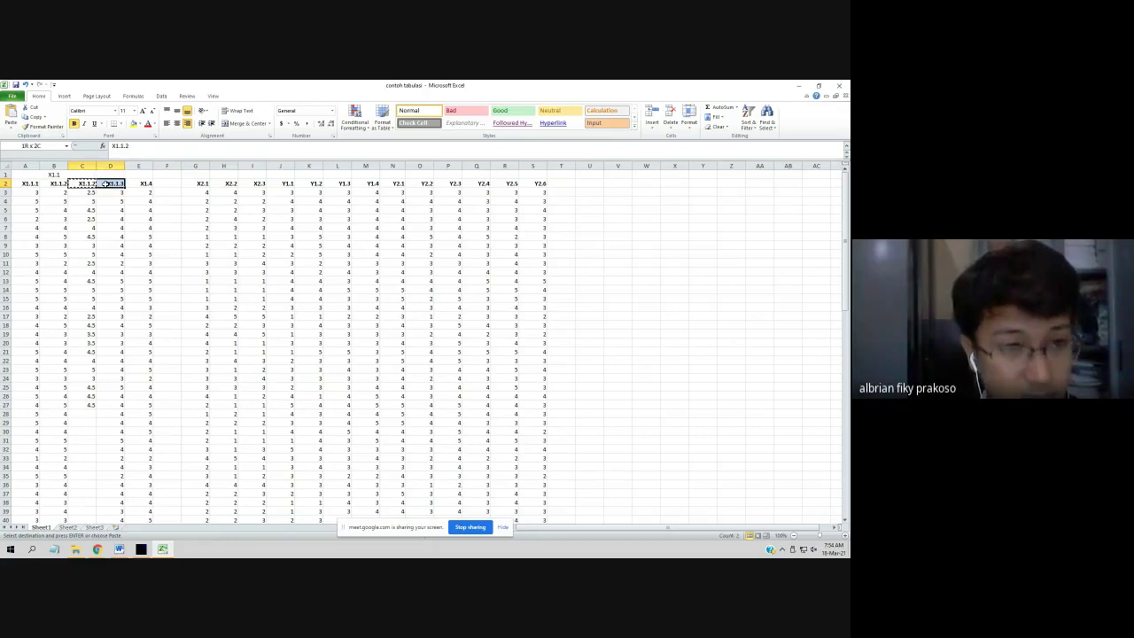
key("Right")
key("Right")
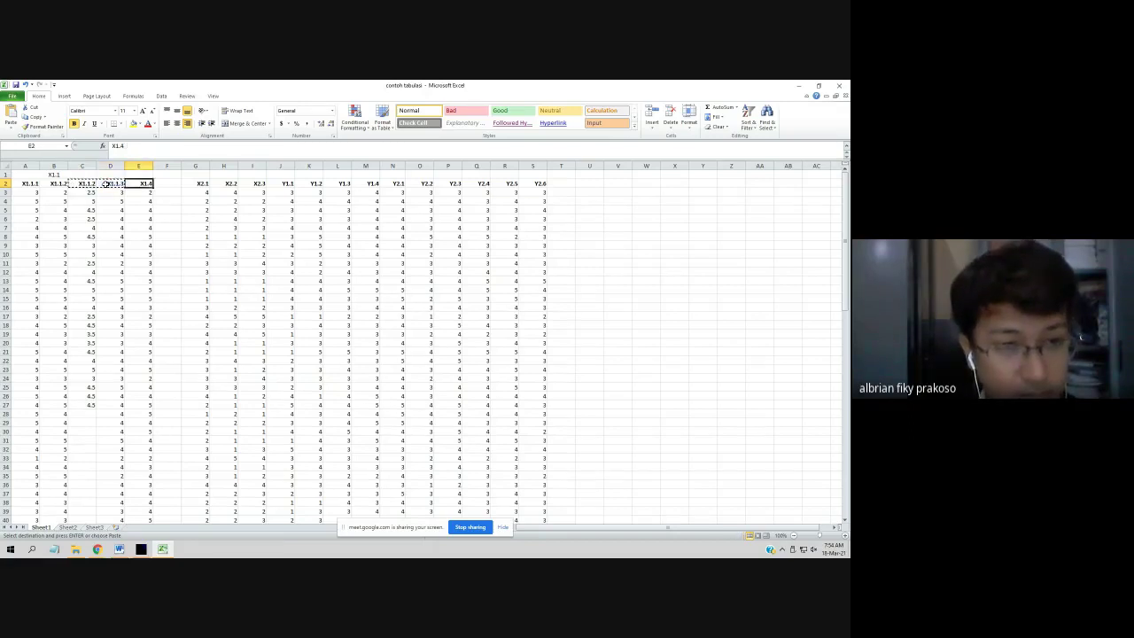
key("Left")
key("Return")
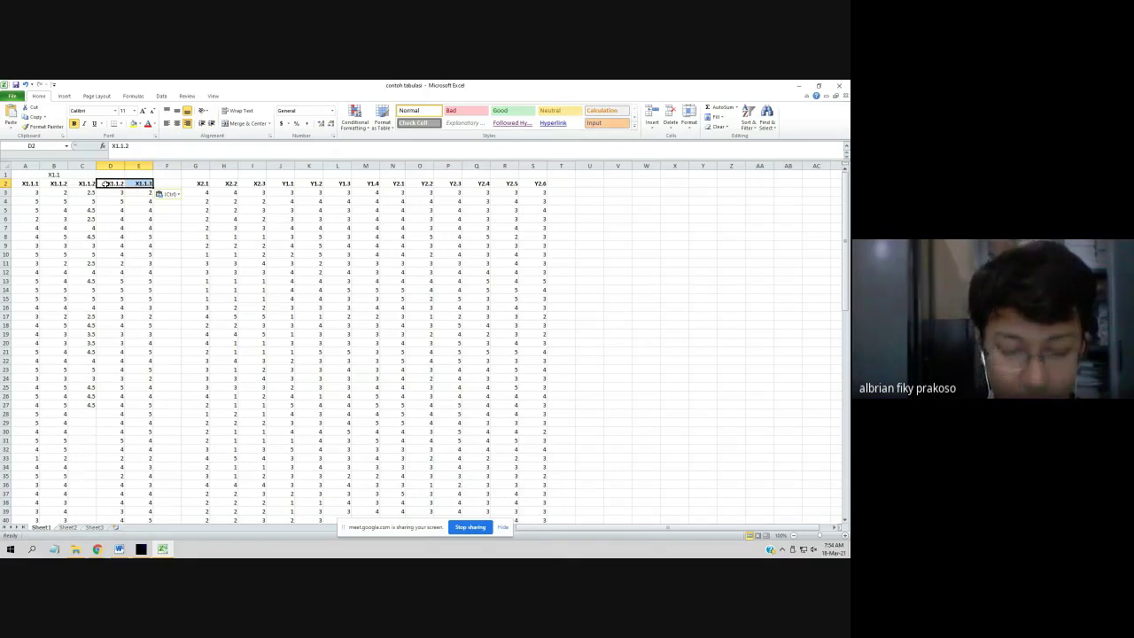
- Set the header of the averages column in cell C2 to X1.1 and select cell D1
left_click(88, 183)
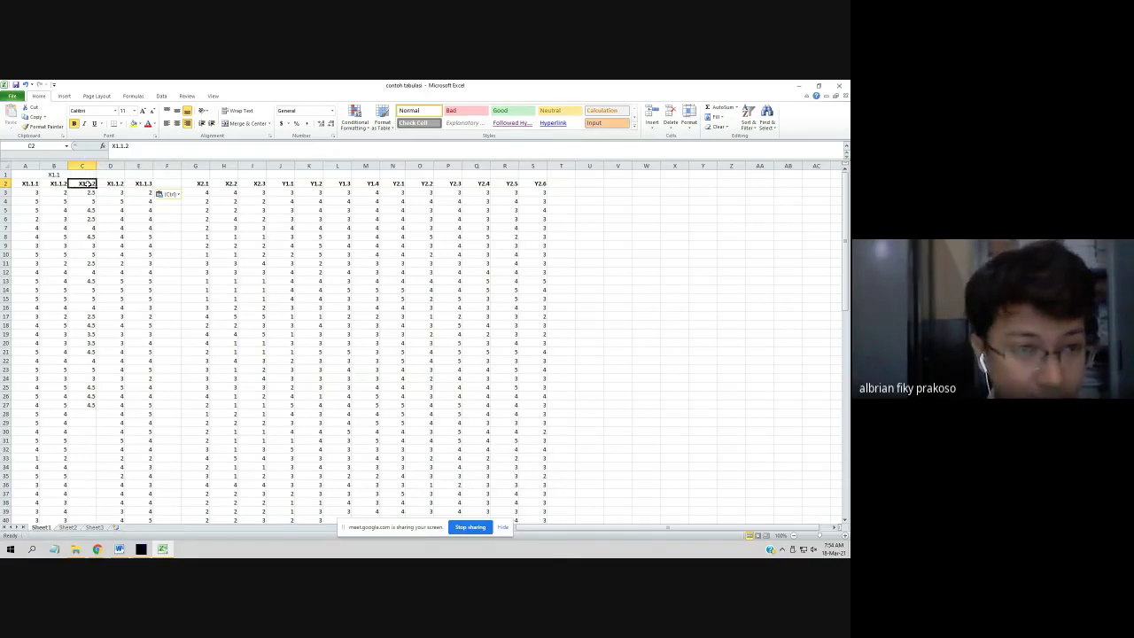
type("X")
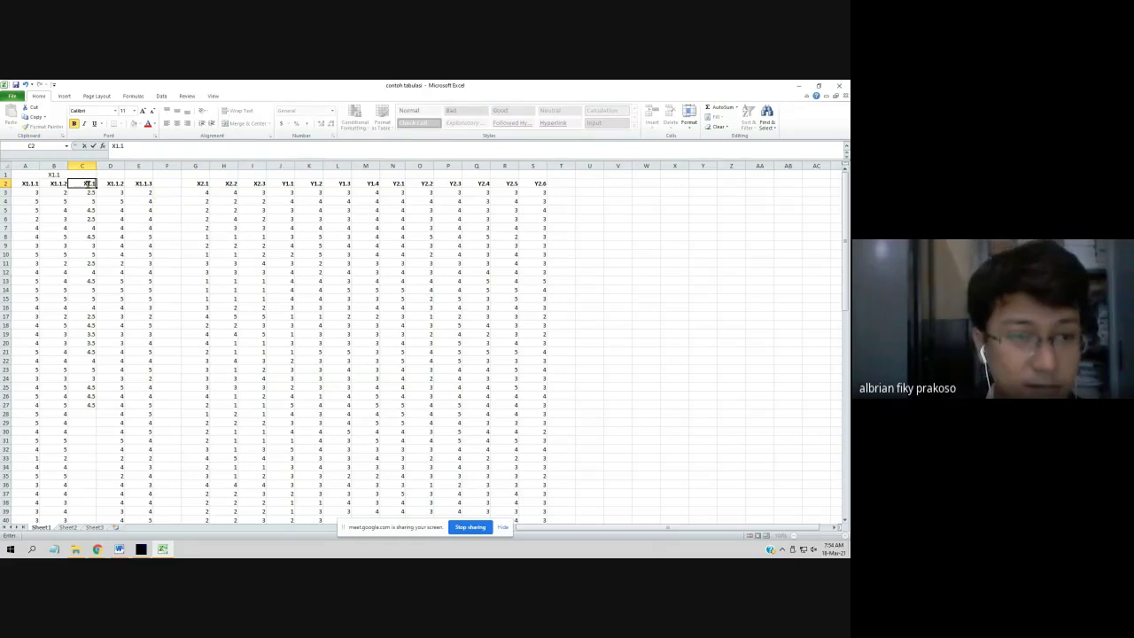
type("1.1")
key("Return")
key("Up")
key("Right")
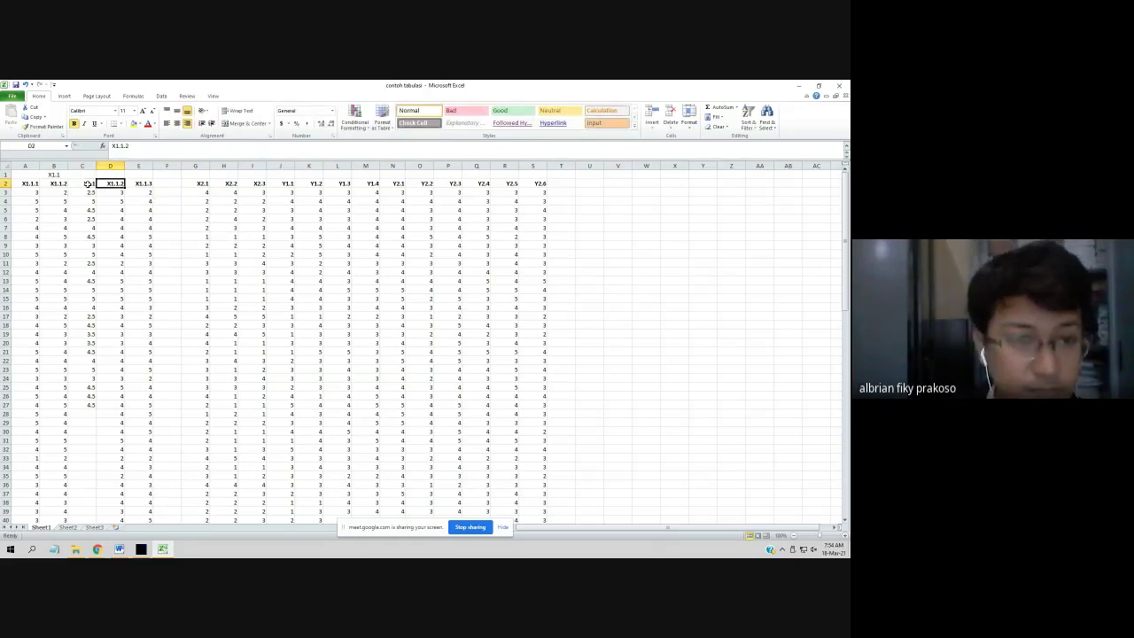
key("Up")
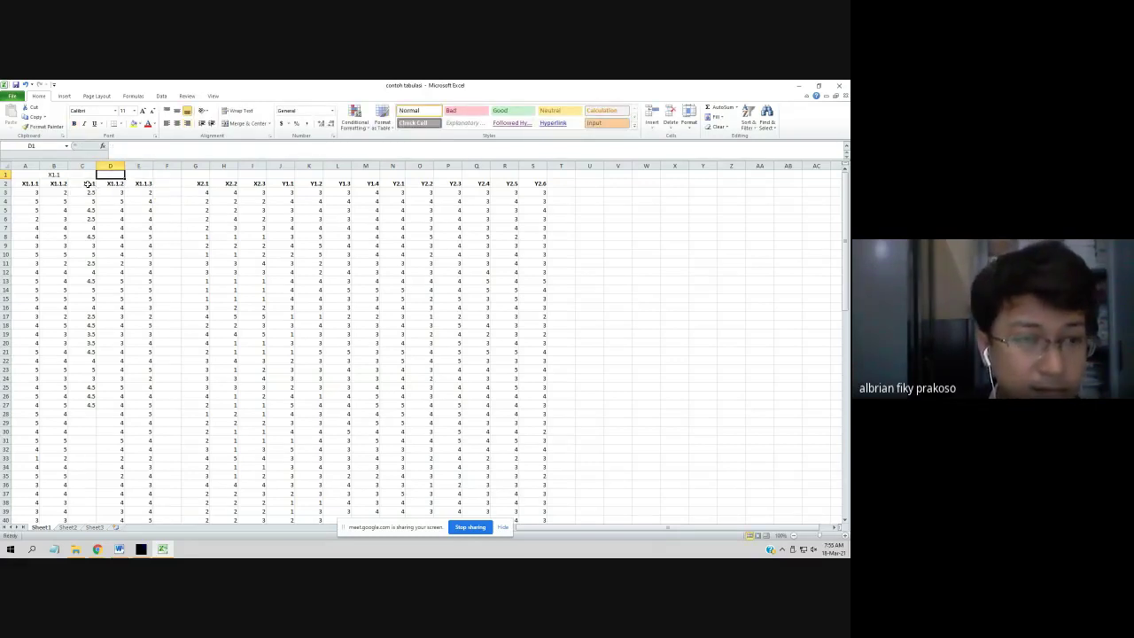
- Label the second indicator group by entering X1.2 in cell D1
type("X")
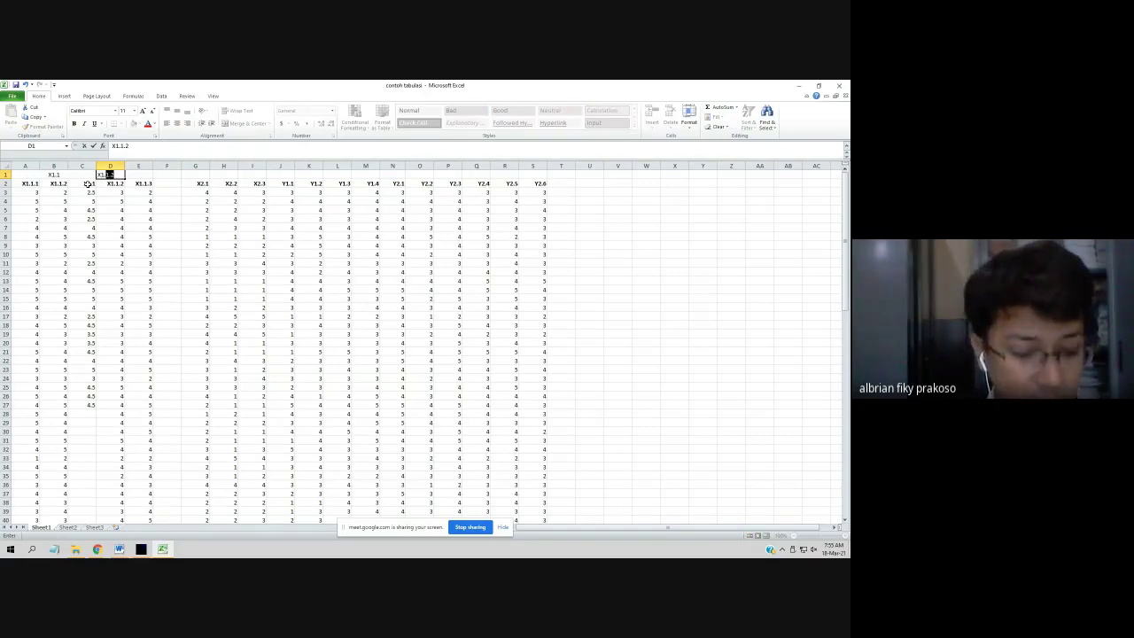
type("1.1.2")
key("Return")
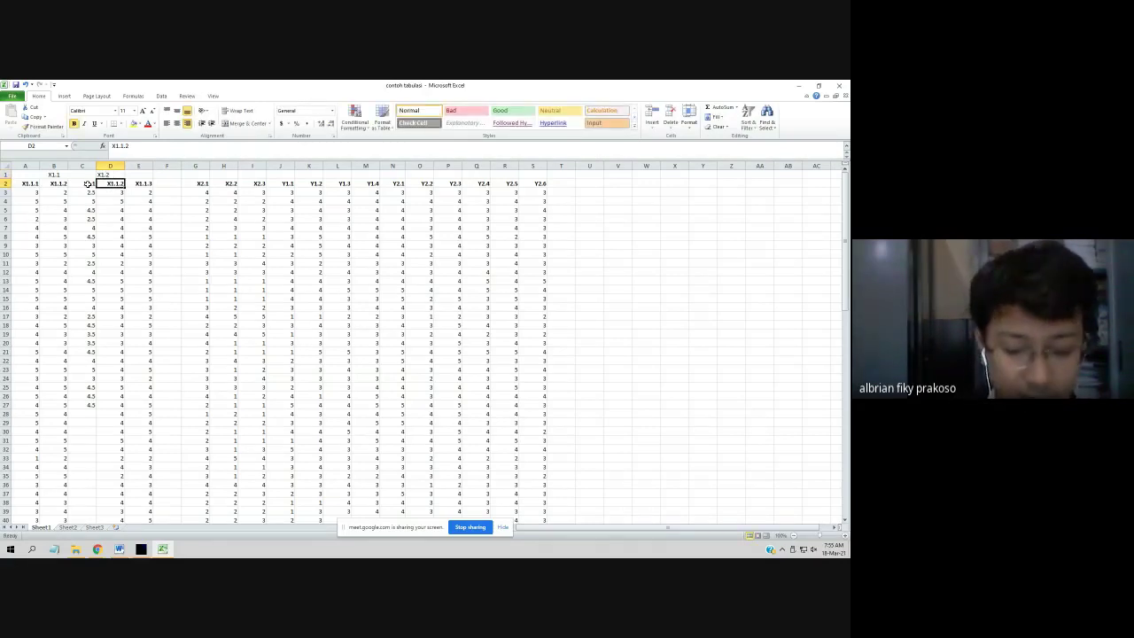
- Insert a blank column before the X2.1 column
key("Up")
key("Right")
key("Right")
key("Right")
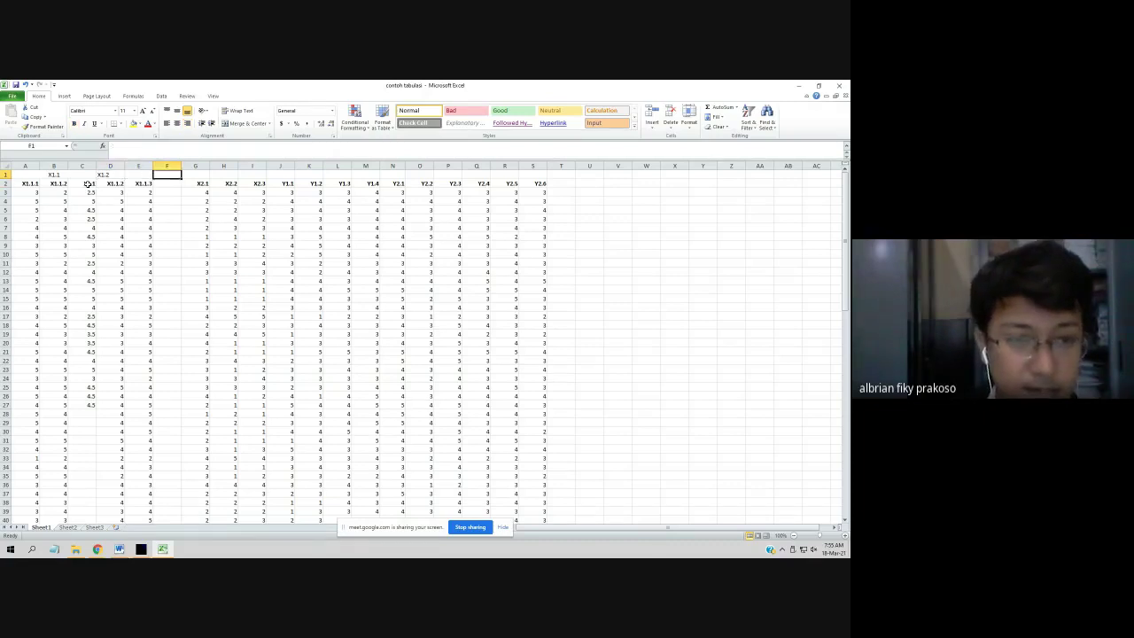
left_click(195, 166)
right_click(196, 166)
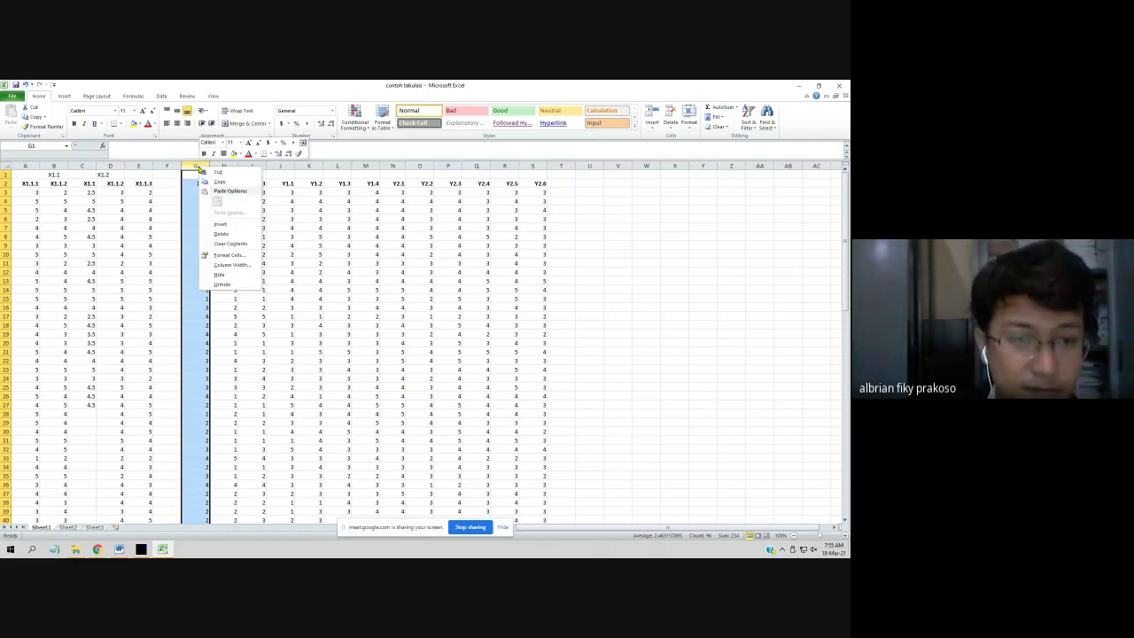
left_click(218, 219)
- Enter the header X1.2 in cell F2 for the second averages column
left_click(169, 183)
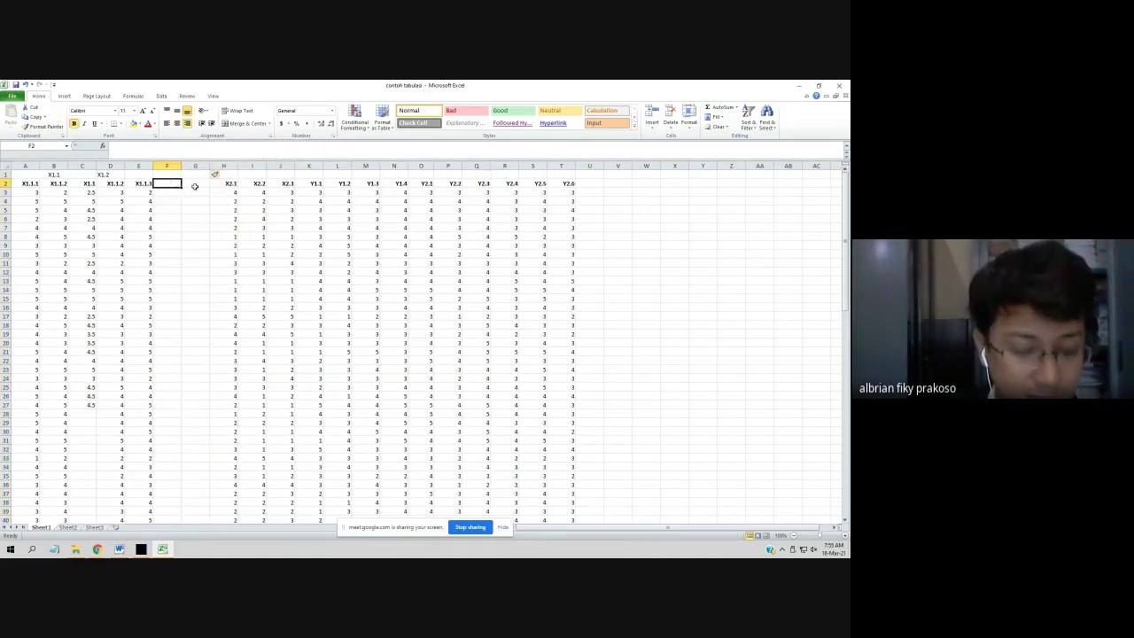
type("X1")
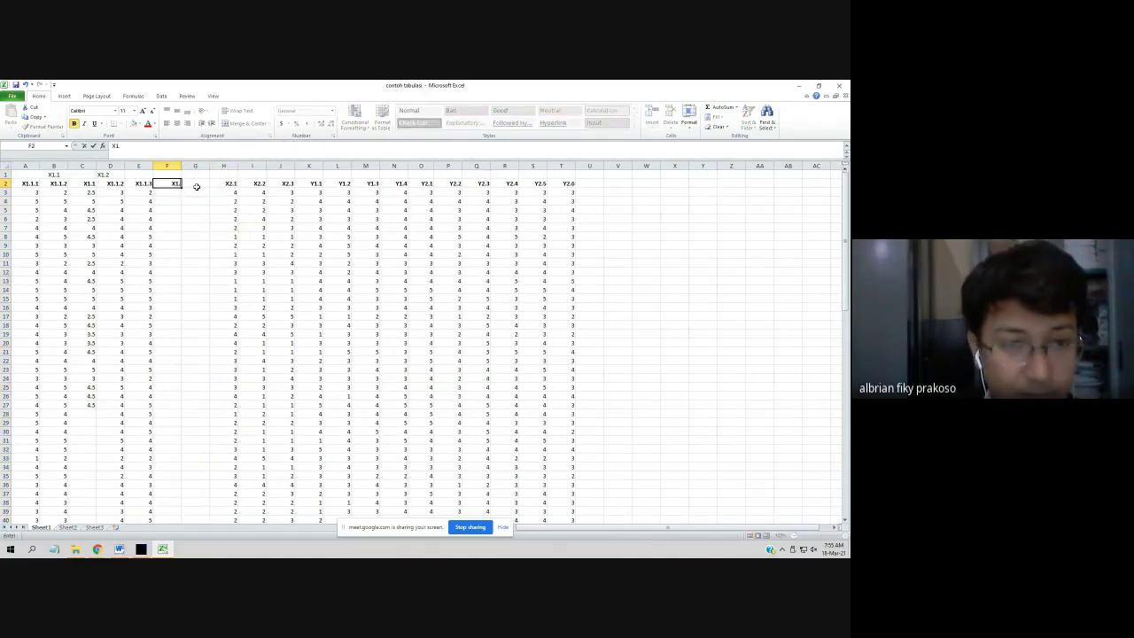
type(".2")
key("Return")
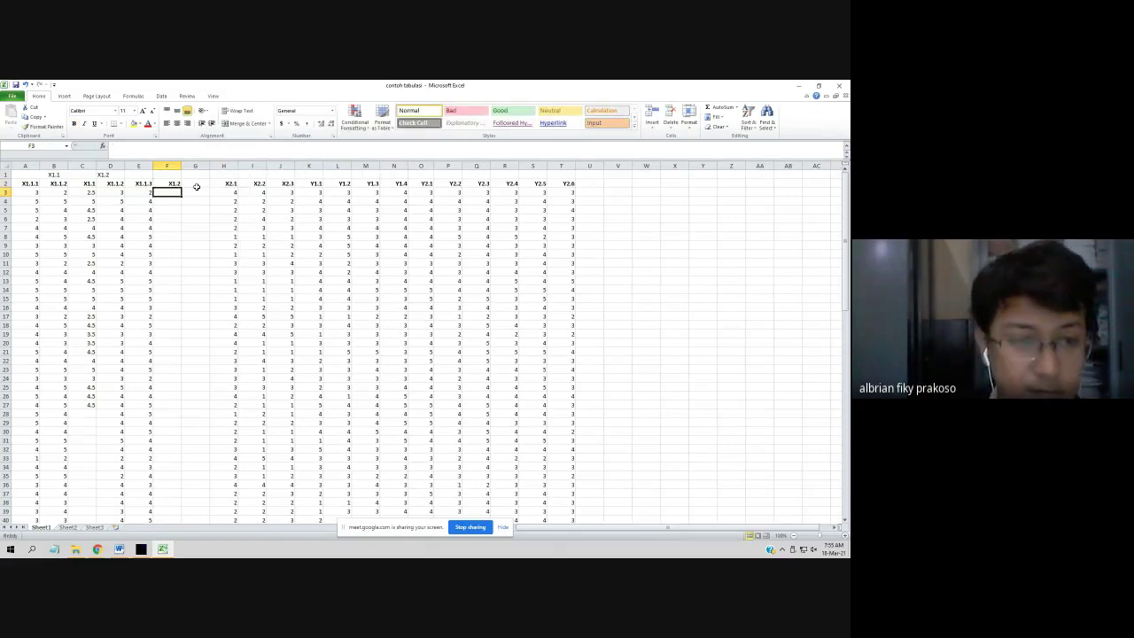
- Average cells D3:E3 in cell F3 and fill the formula down to row 29
left_click(736, 108)
left_click(740, 129)
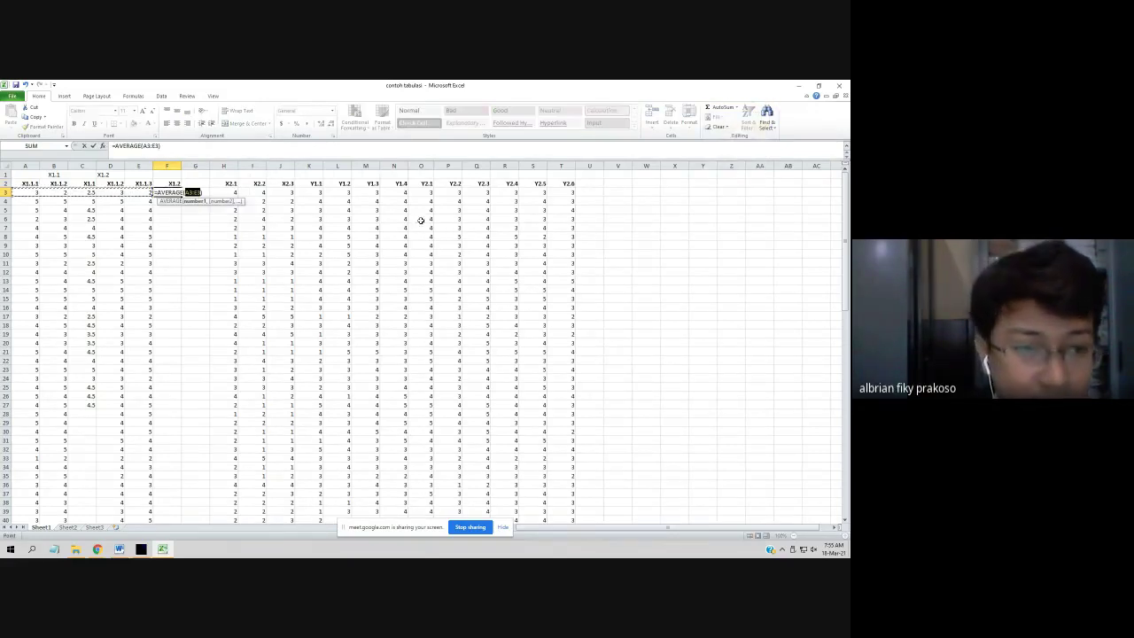
left_click_drag(110, 192, 148, 192)
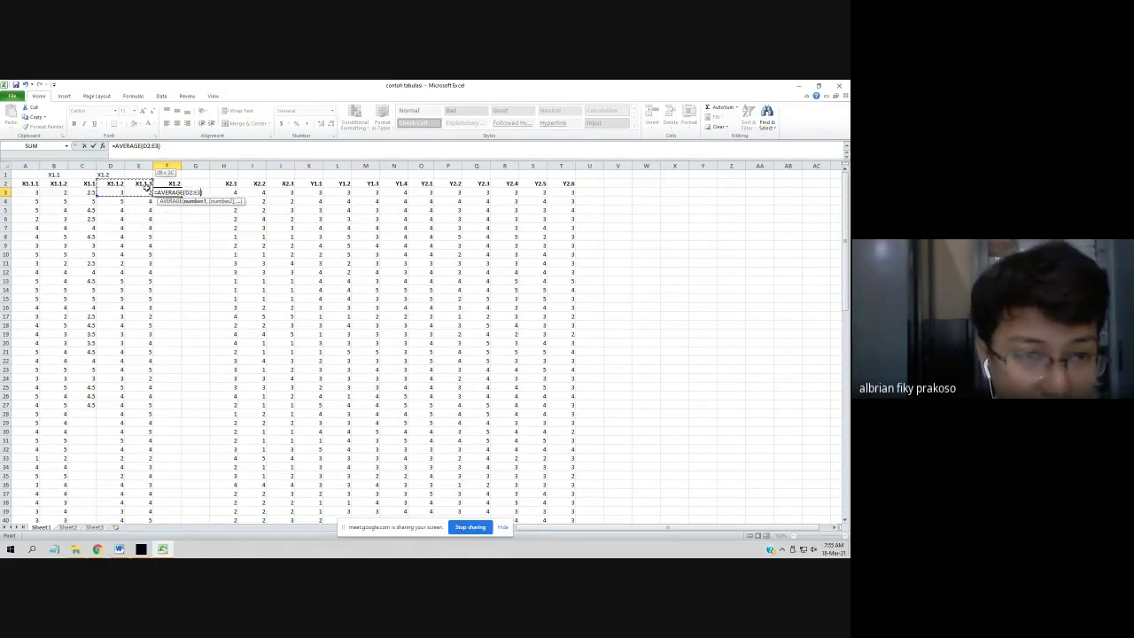
key("Return")
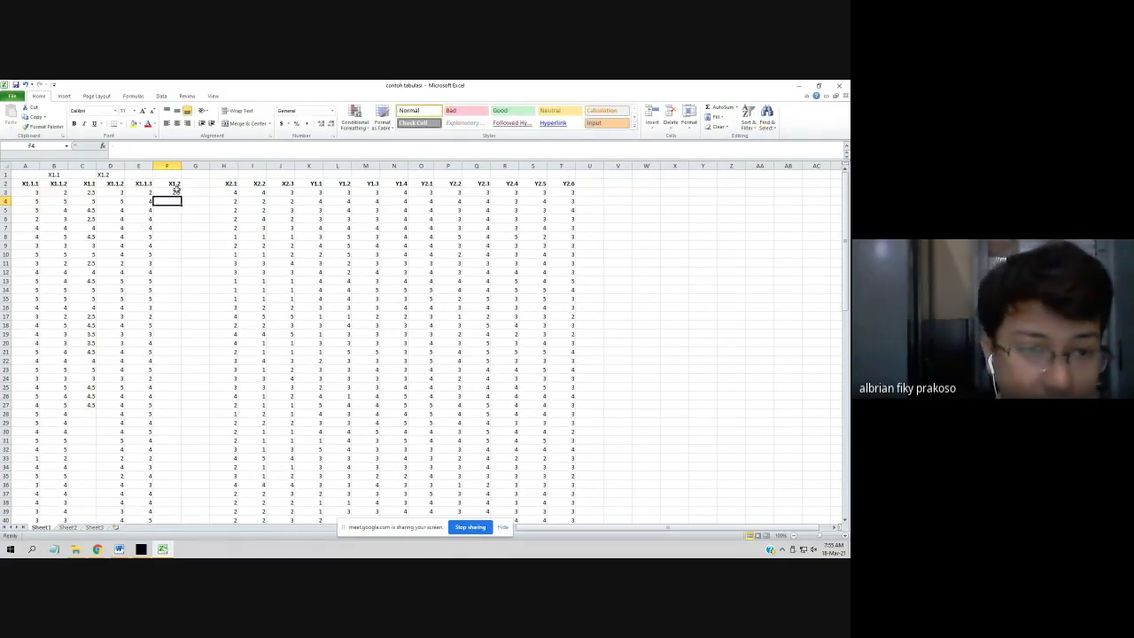
left_click(173, 194)
left_click_drag(180, 197, 176, 425)
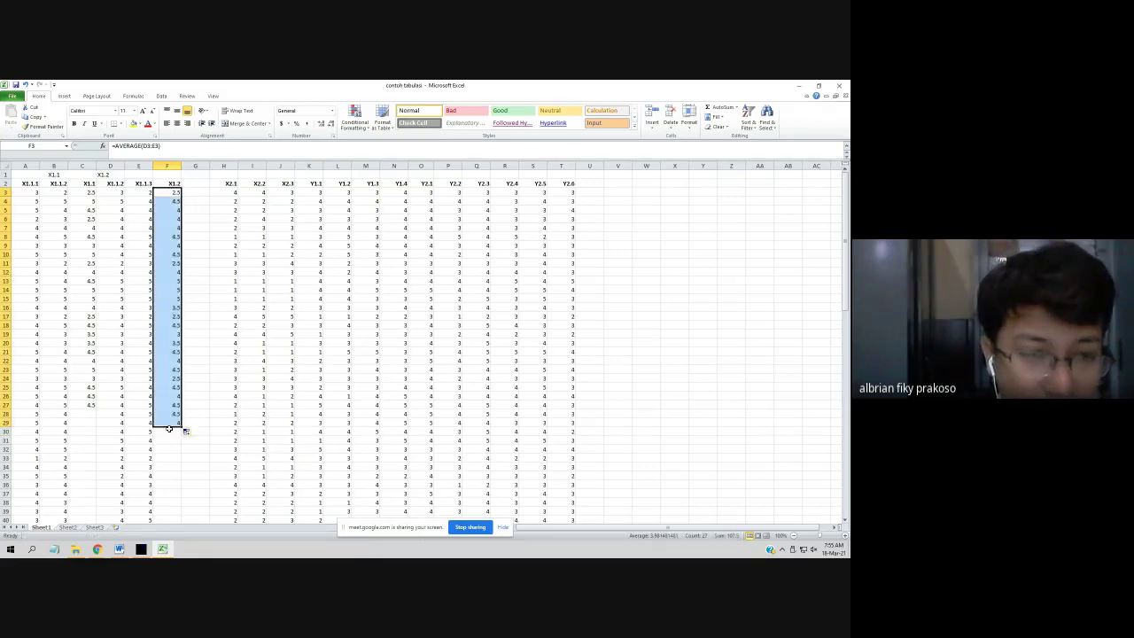
- Rename the first averages column header in cell C2 as X1.1 (warp)
left_click(81, 183)
left_click(148, 147)
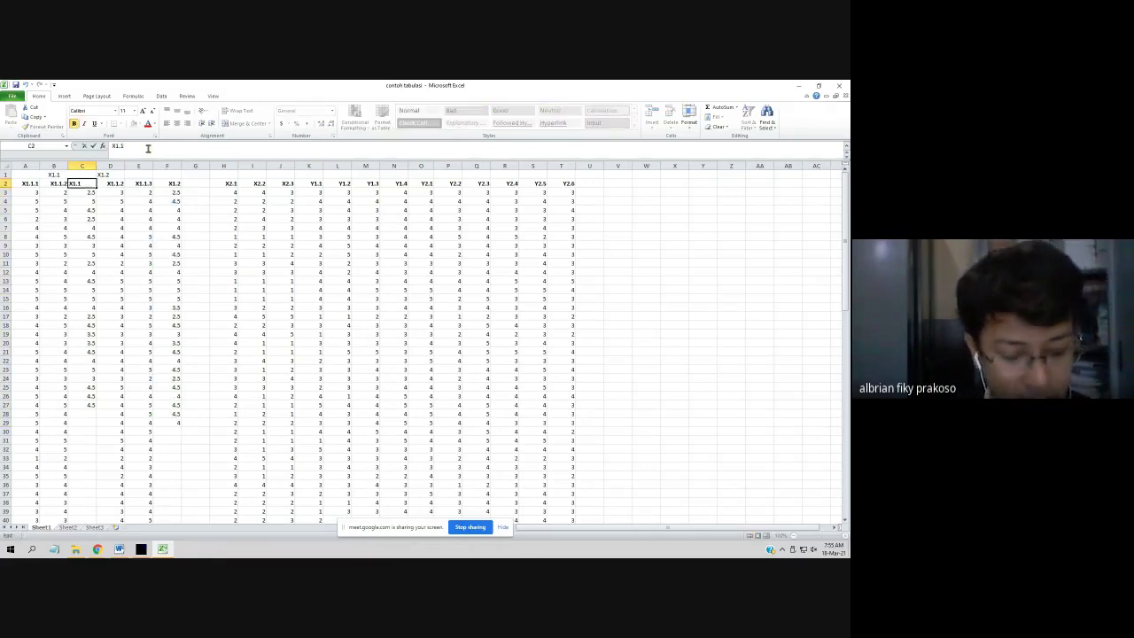
type("(w")
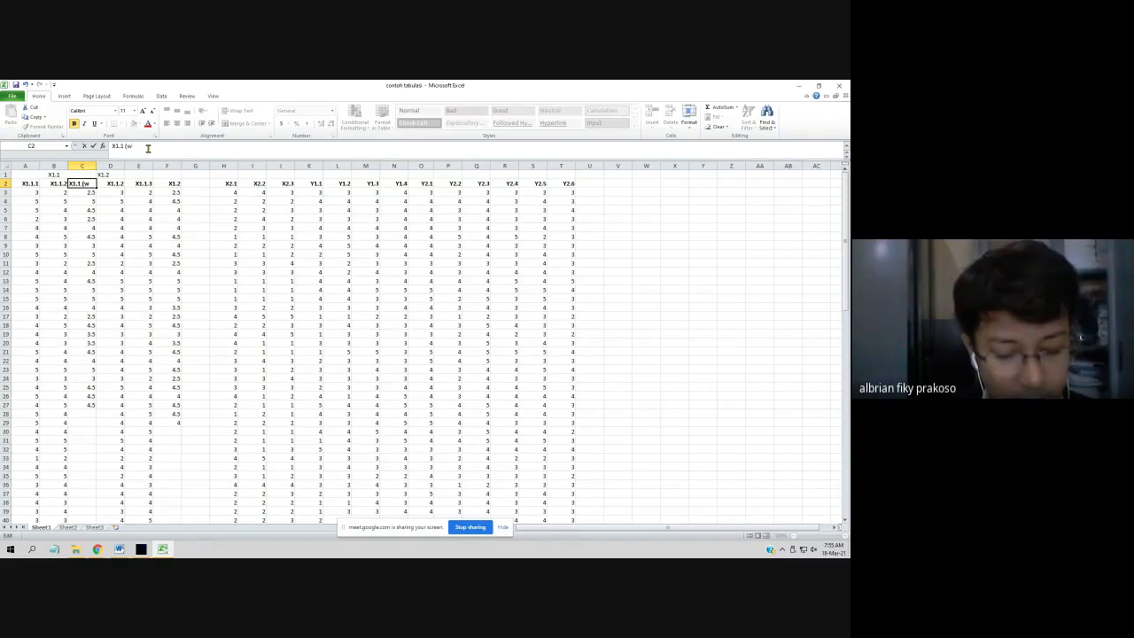
type("arn")
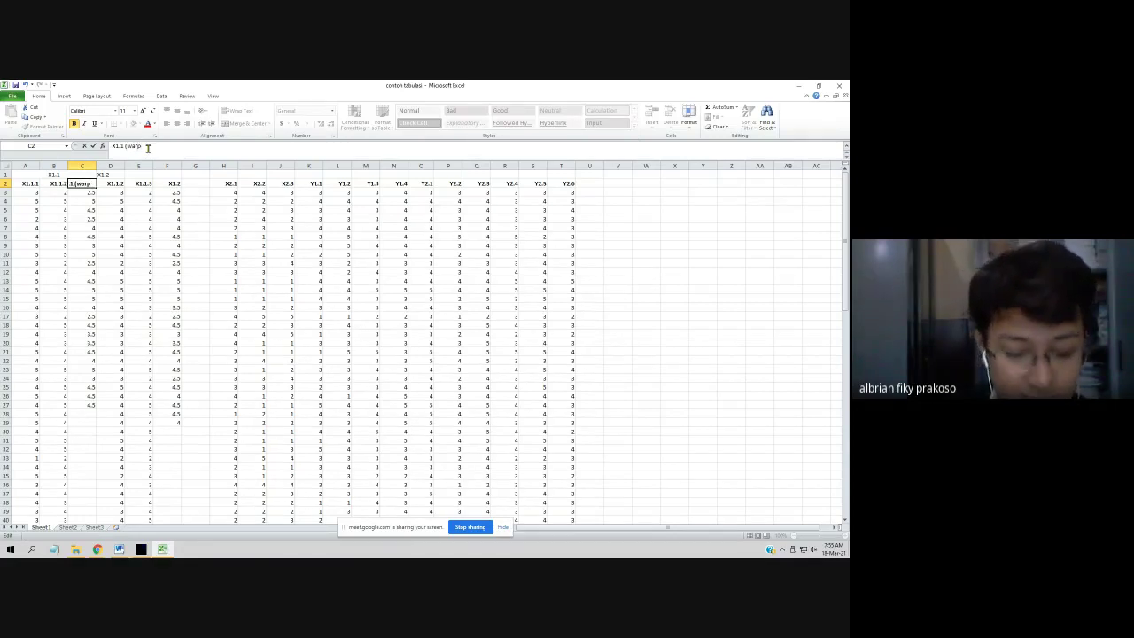
key("Tab")
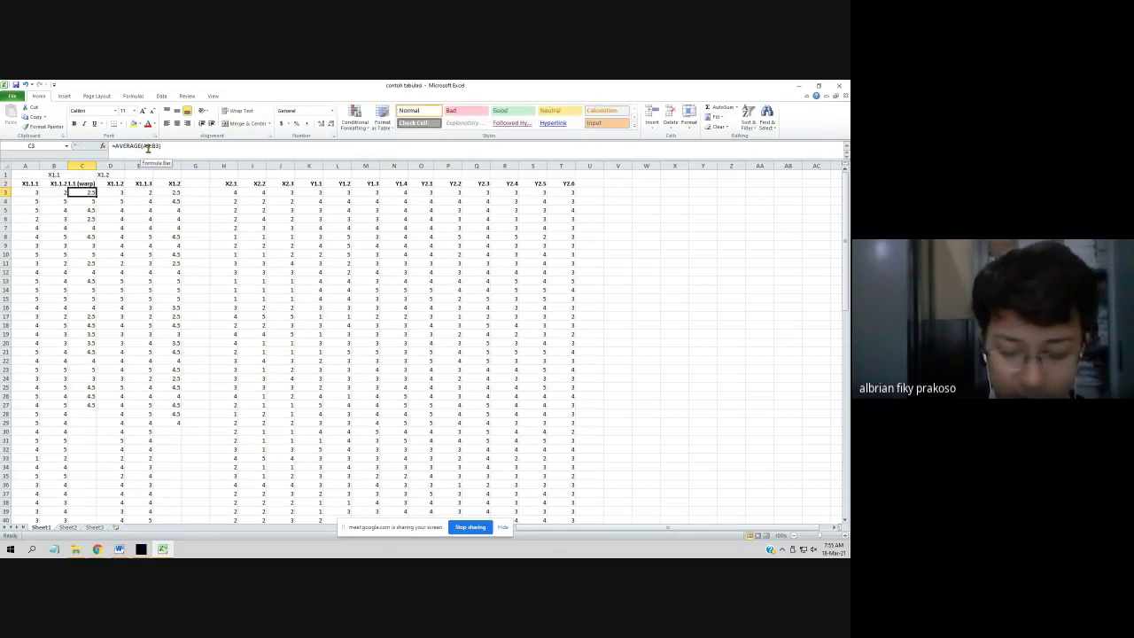
- Rename the second averages column header in cell F2 as X1.2 (WARP)
key("Tab")
key("Tab")
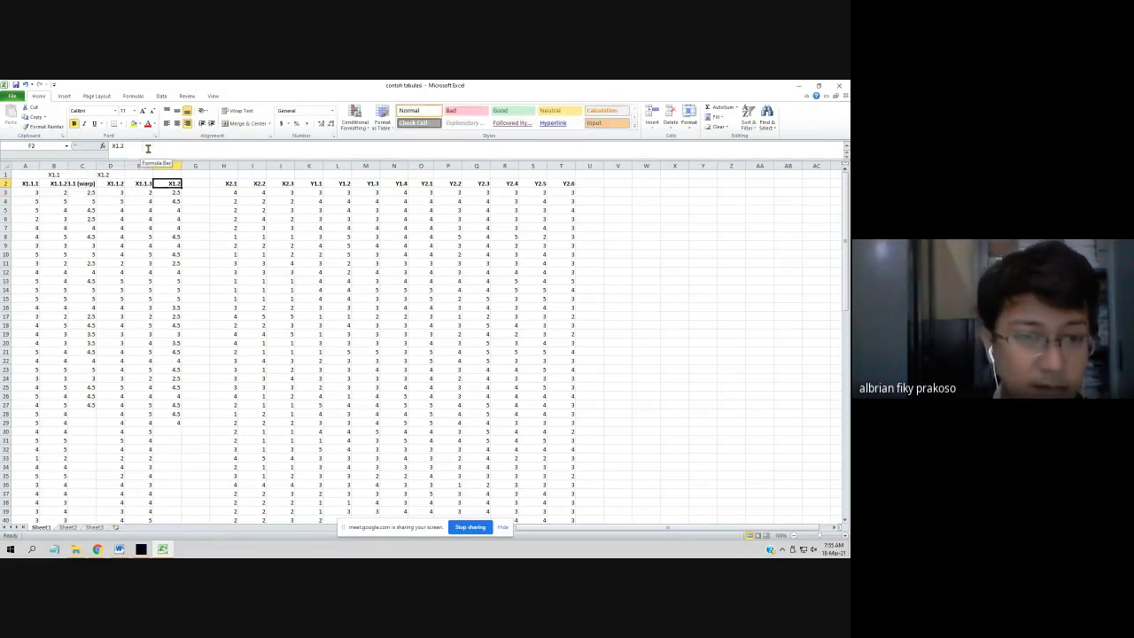
left_click(148, 148)
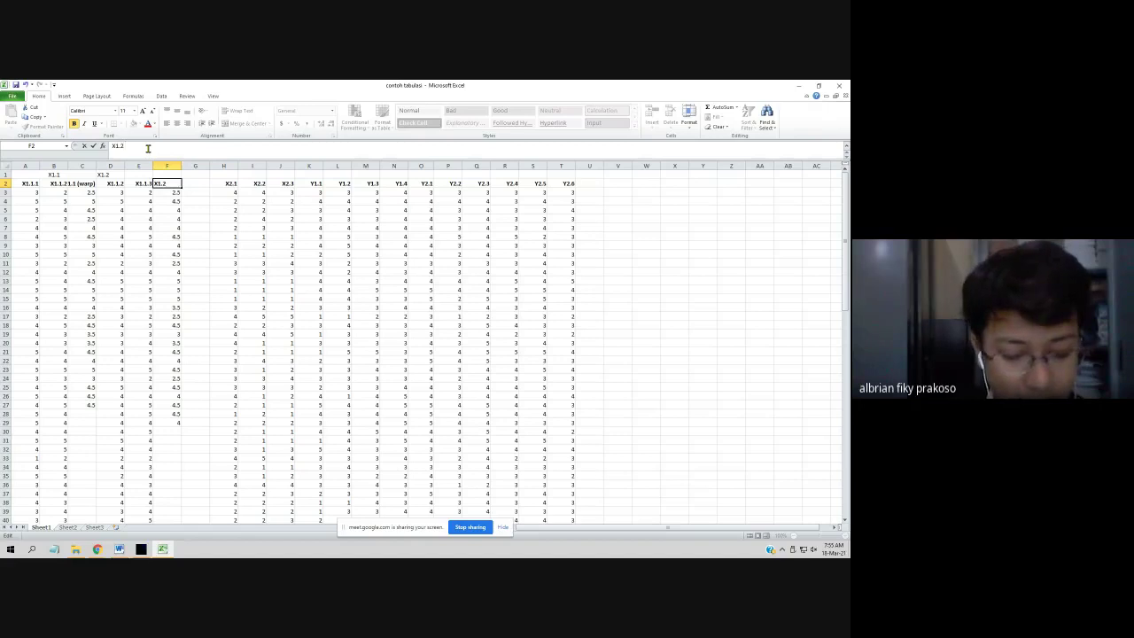
type("(WAR")
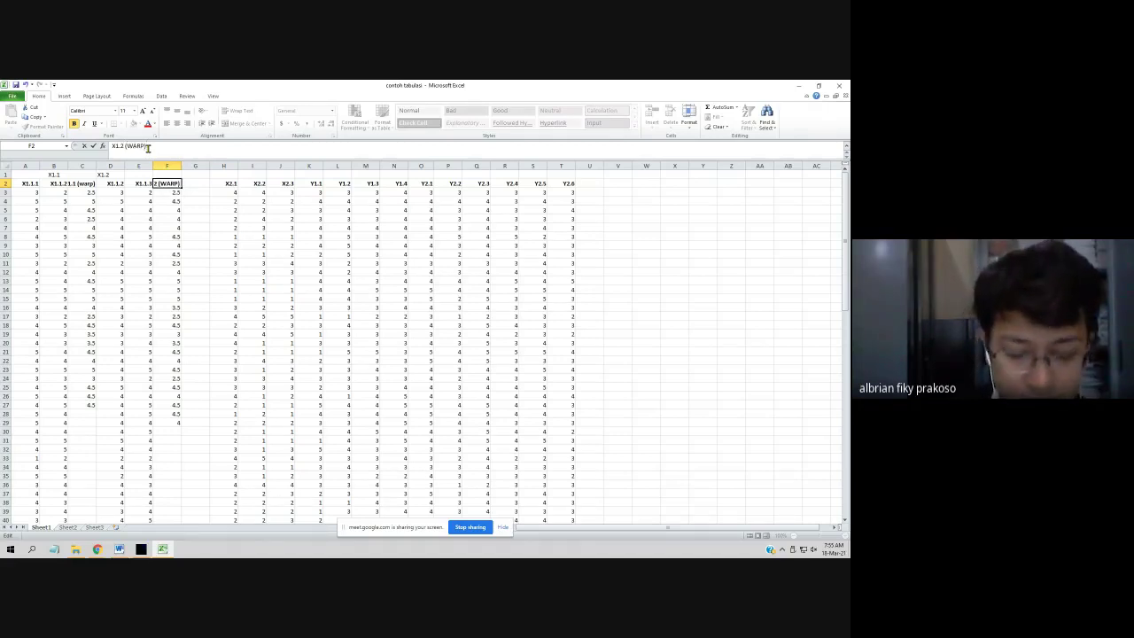
type("P)")
key("Return")
key("Up")
key("Up")
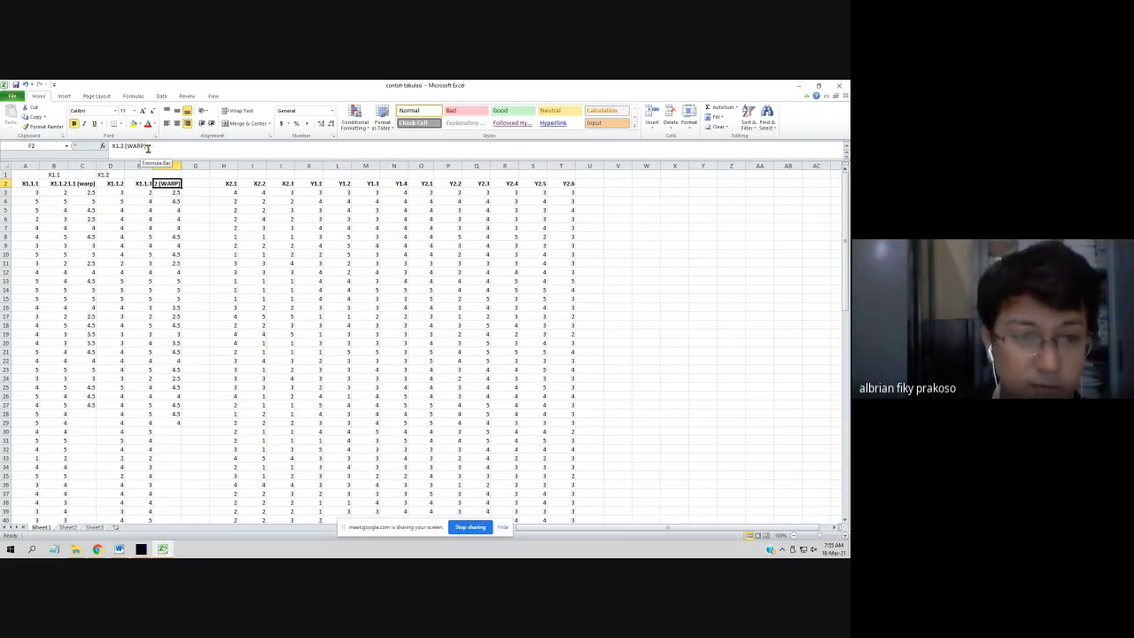
key("Right")
type("r")
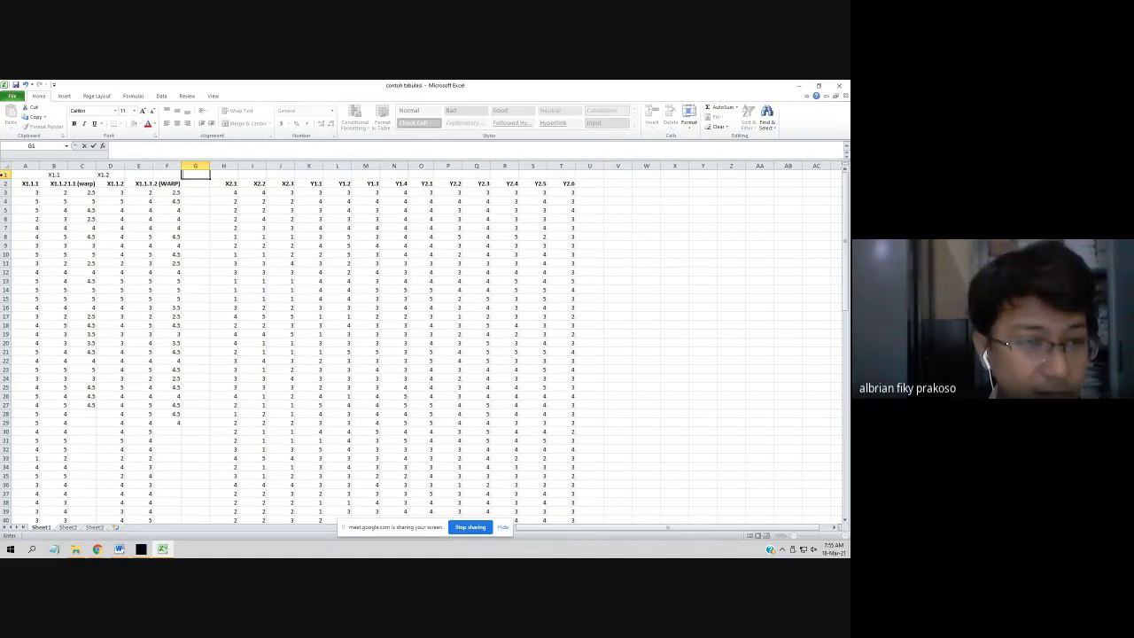
- Insert a blank row above the X1.1 and X1.2 group labels in row 1
left_click(5, 174)
right_click(5, 175)
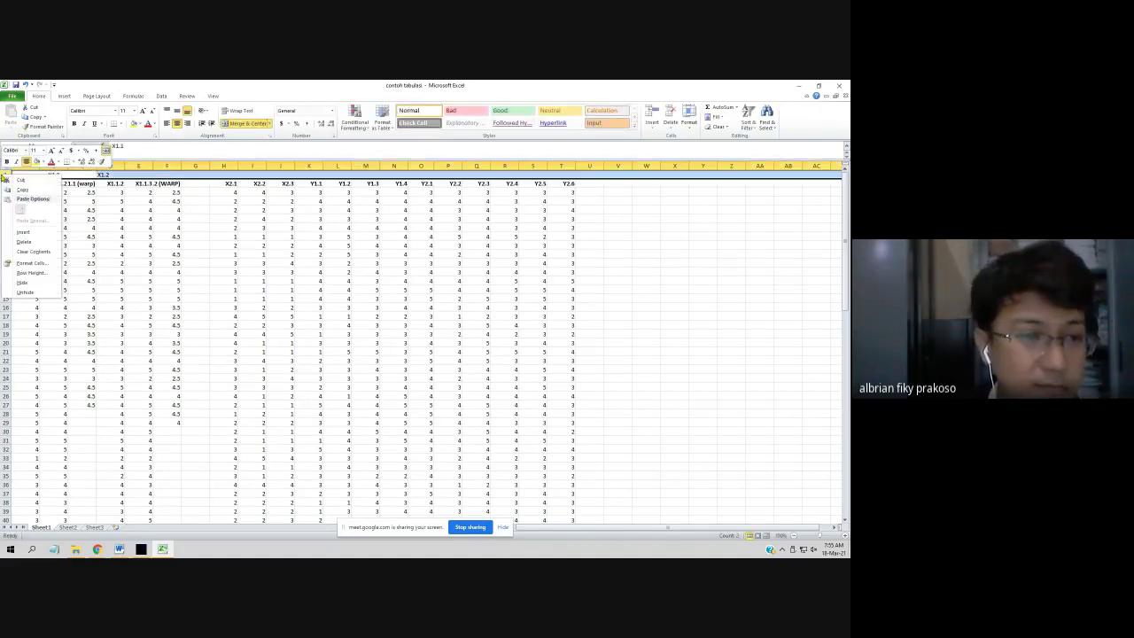
left_click(20, 231)
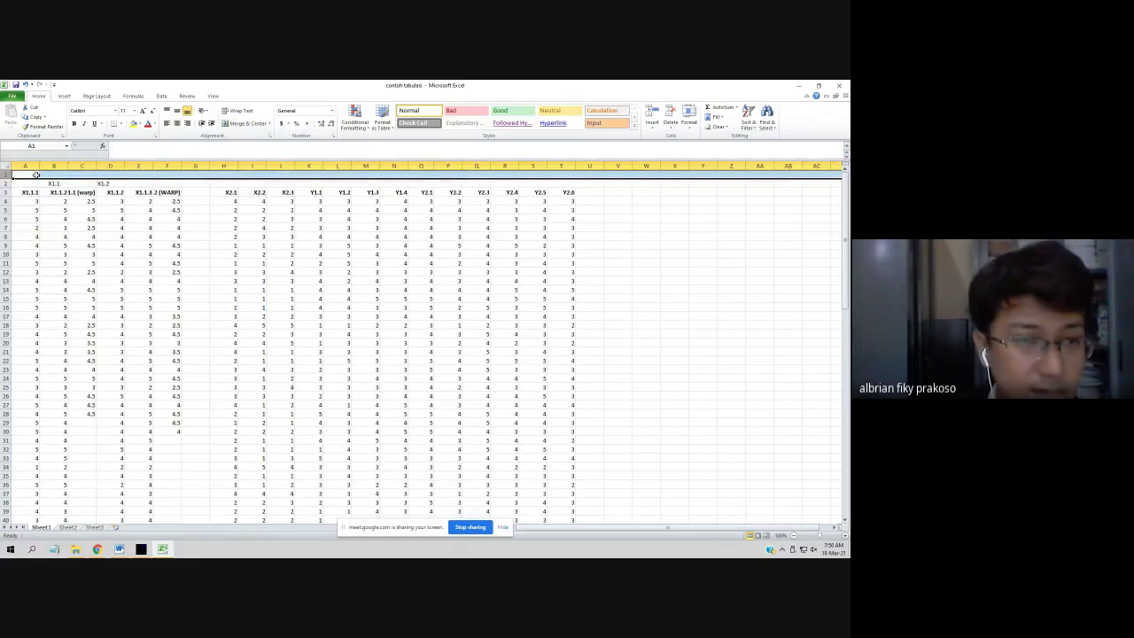
- Merge and center cells A1:G1 and label the merged cell x1
left_click_drag(36, 175, 197, 172)
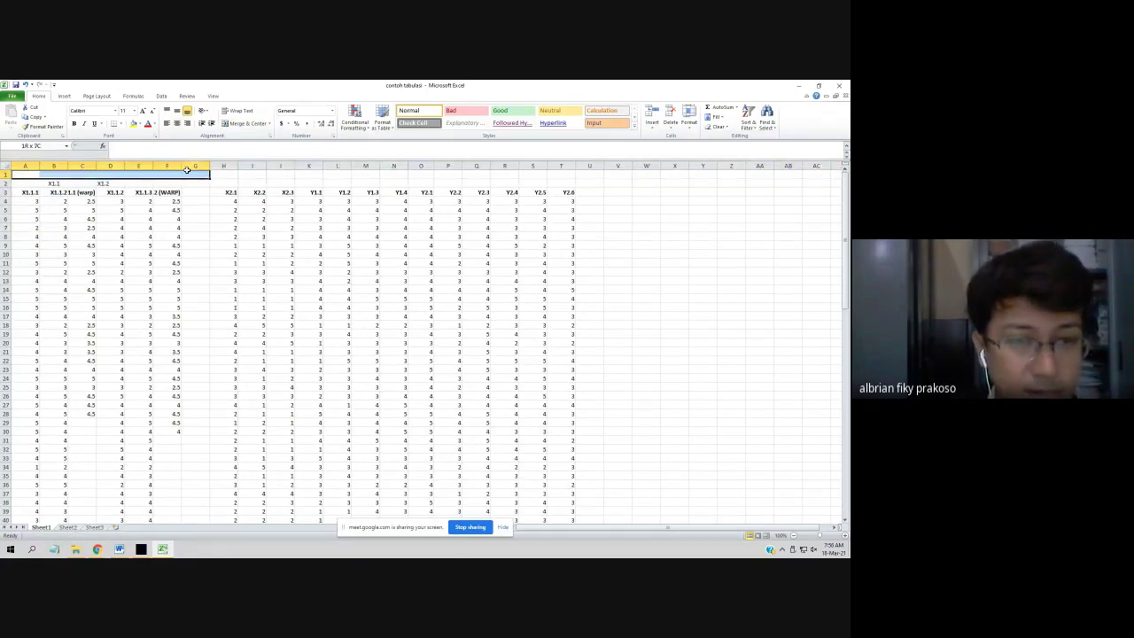
left_click(251, 124)
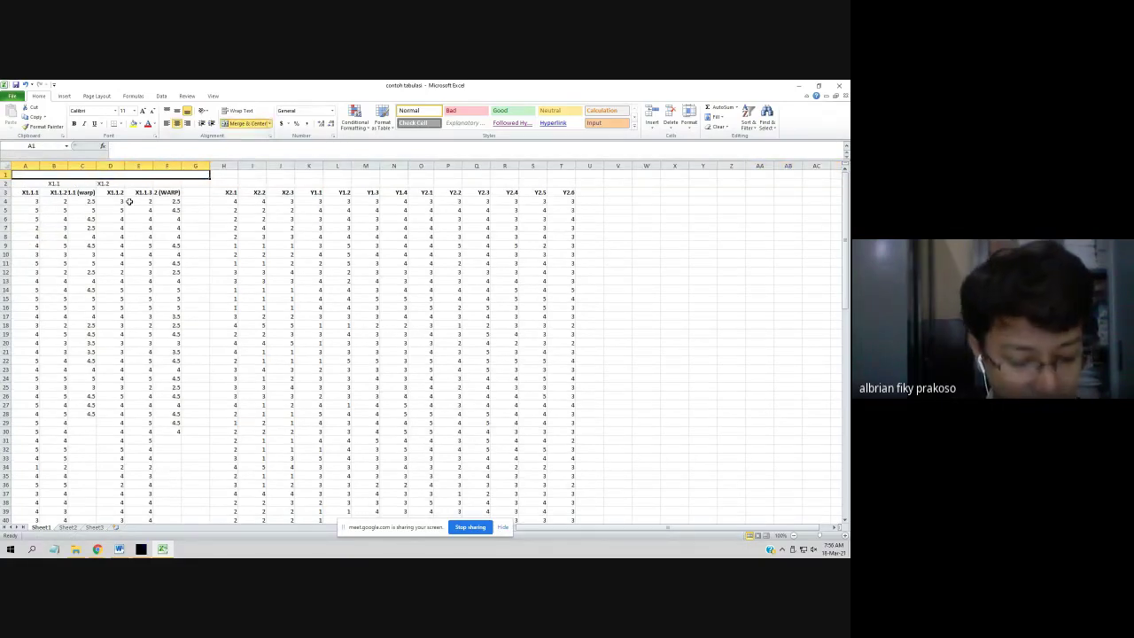
type("X1")
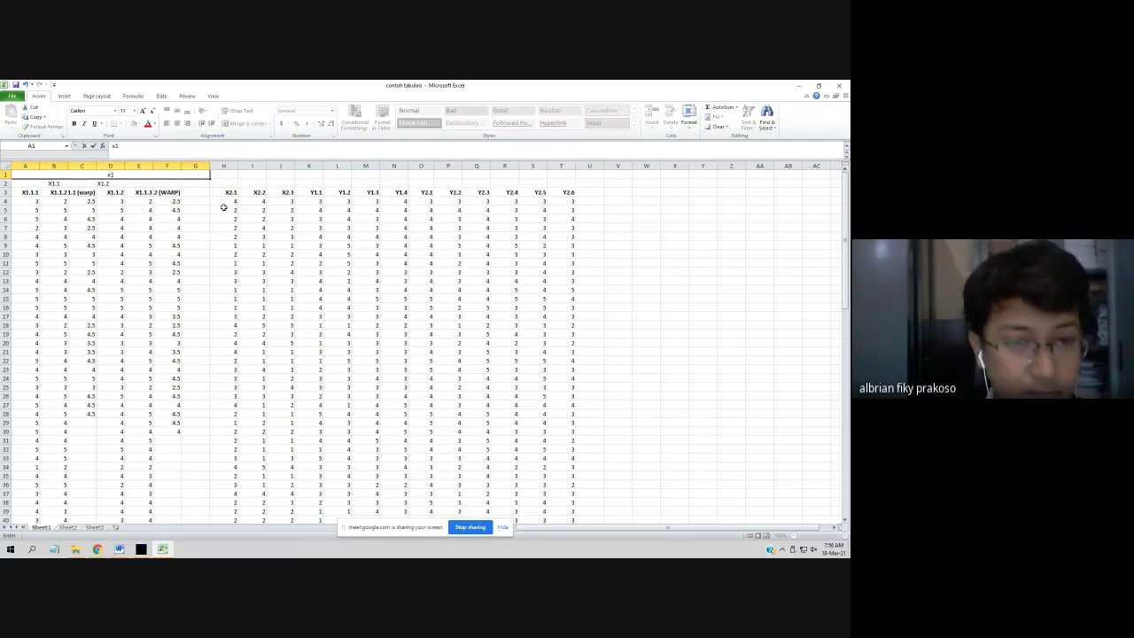
left_click(223, 210)
- Enter the header X1 in cell G3
left_click(200, 190)
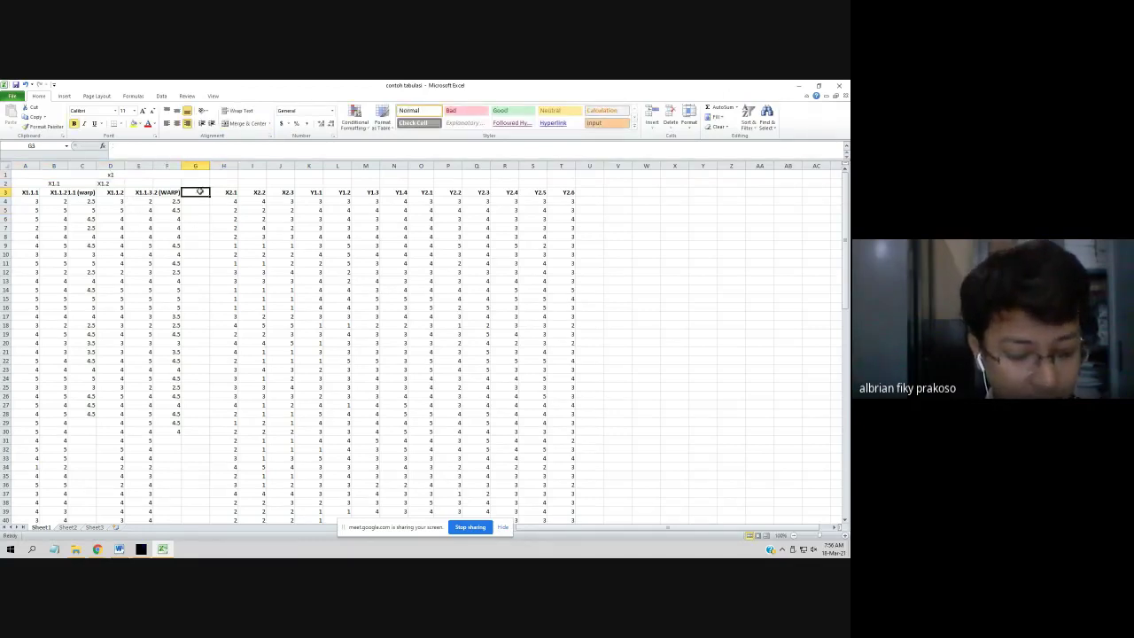
type("X1")
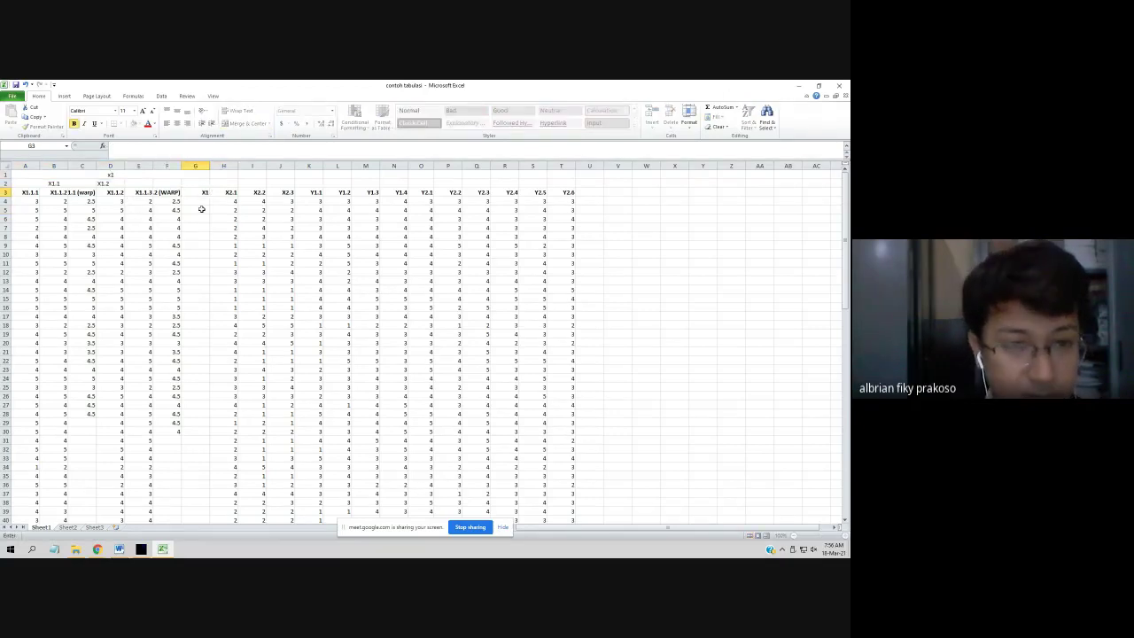
key("Return")
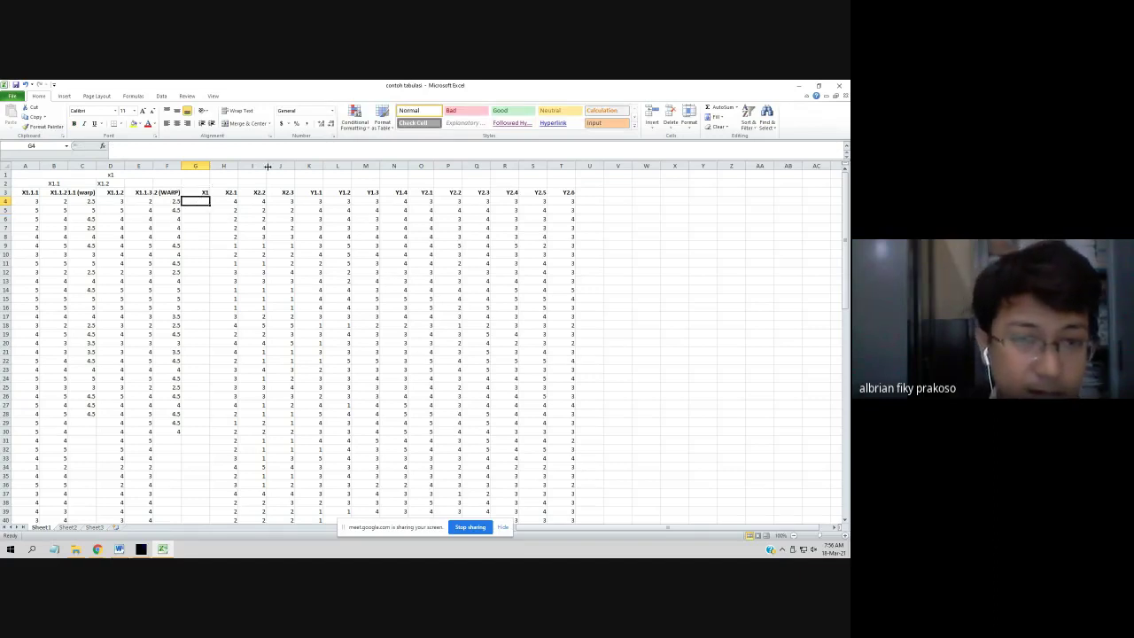
- Average the two indicator averages C4 and F4 in cell G4 using =AVERAGE(C4,F4)
left_click(736, 107)
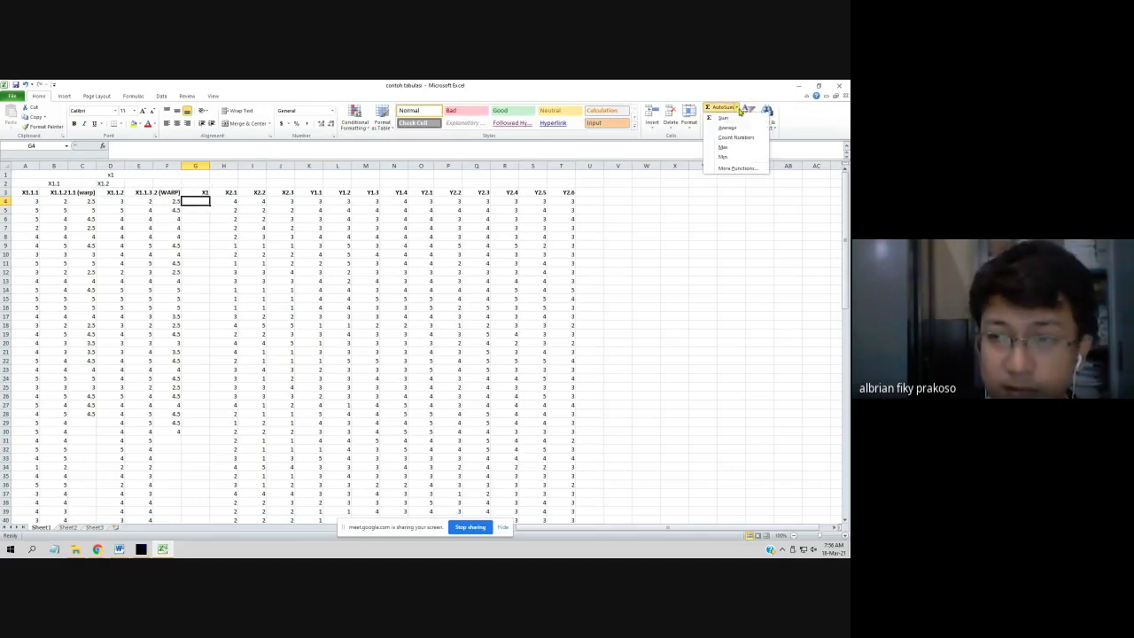
left_click(739, 130)
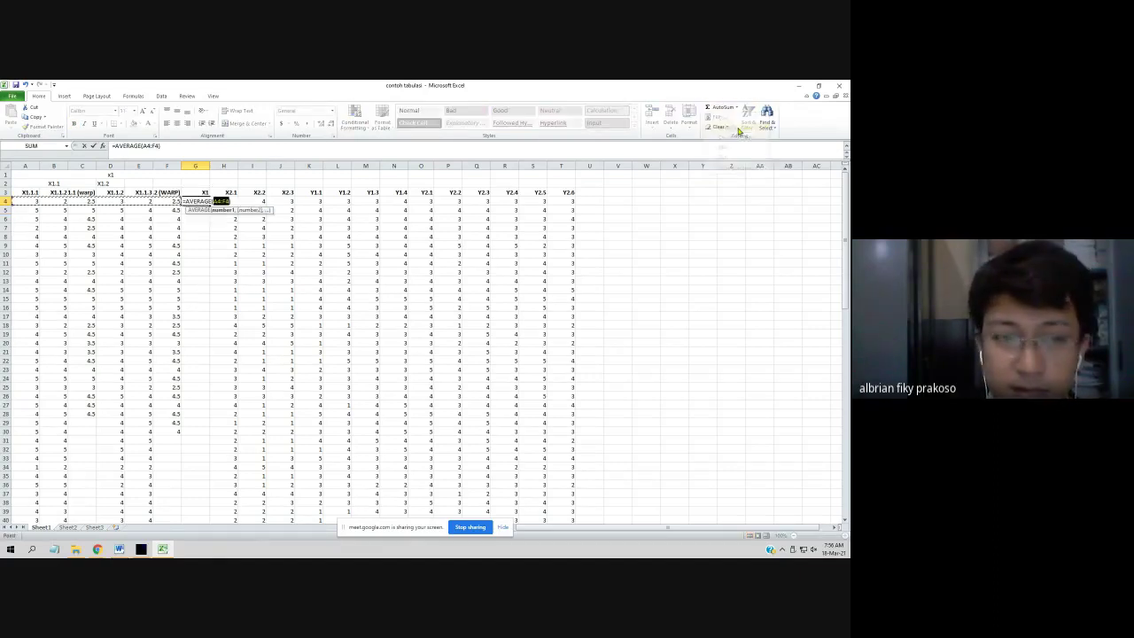
left_click(82, 201)
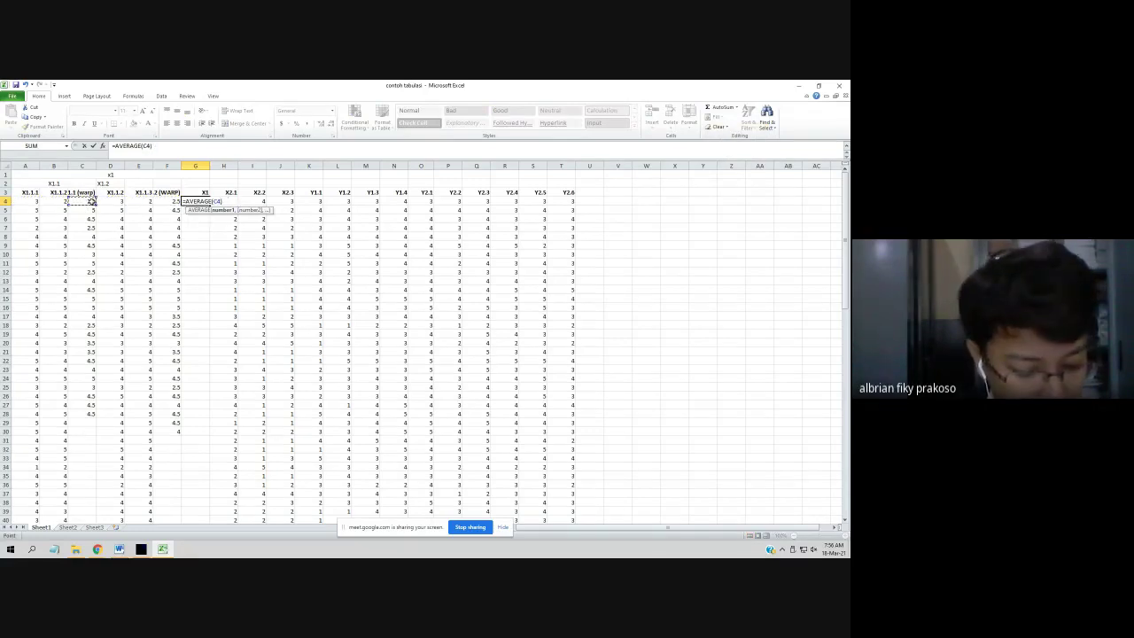
type(",")
left_click(166, 201)
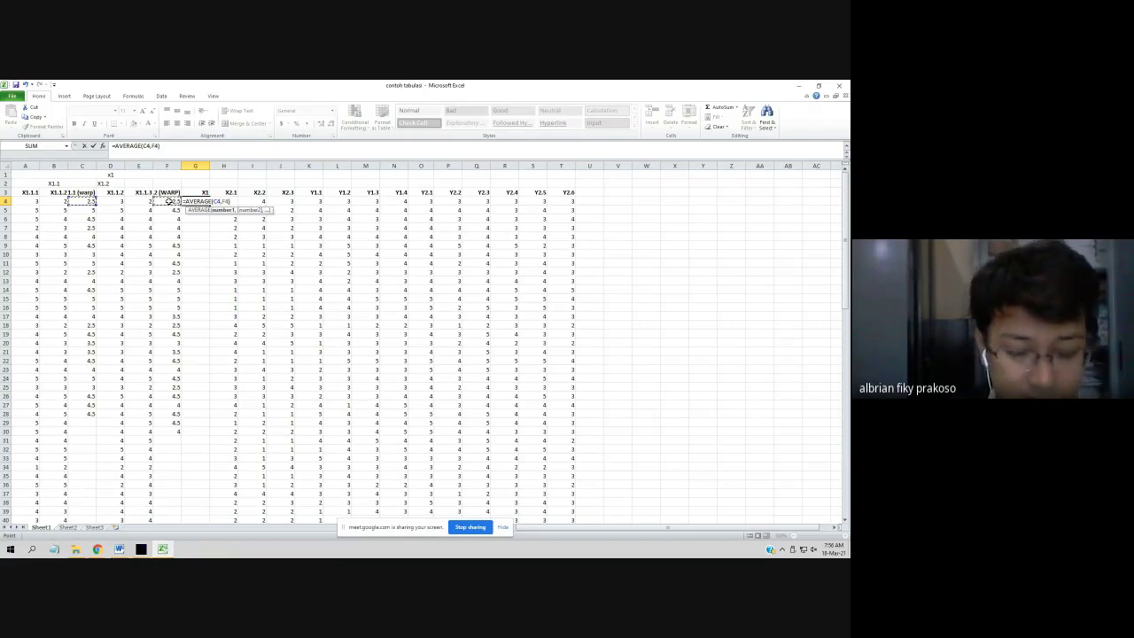
key("Return")
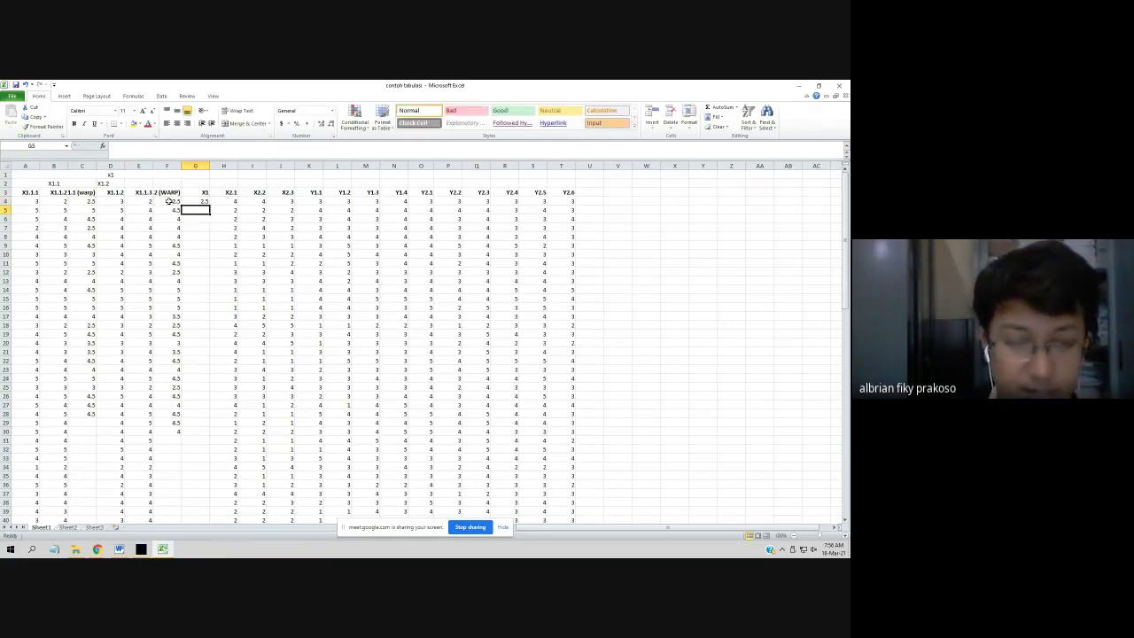
- Change the X1 header in cell G3 to X1 (REG)
key("Up")
left_click(204, 192)
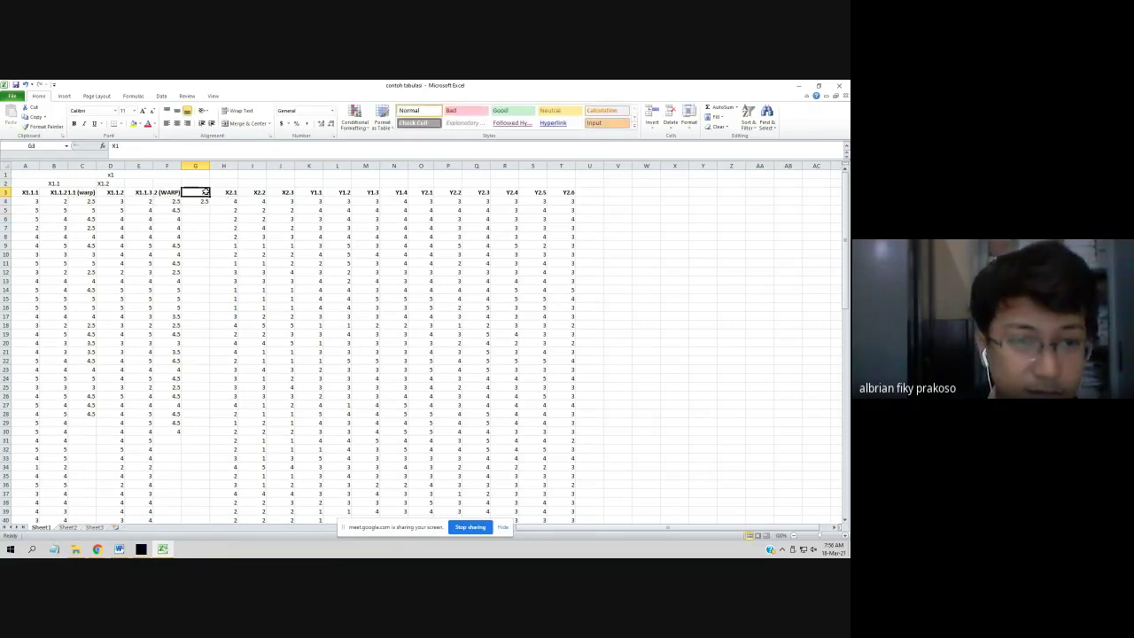
left_click(188, 144)
type("(")
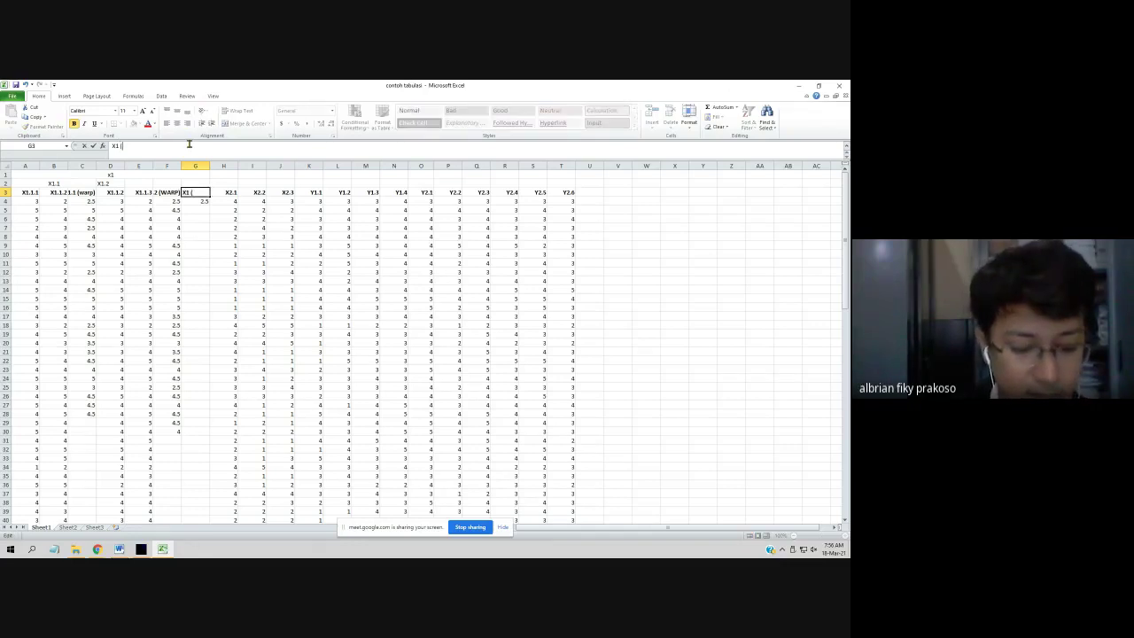
type("REG")
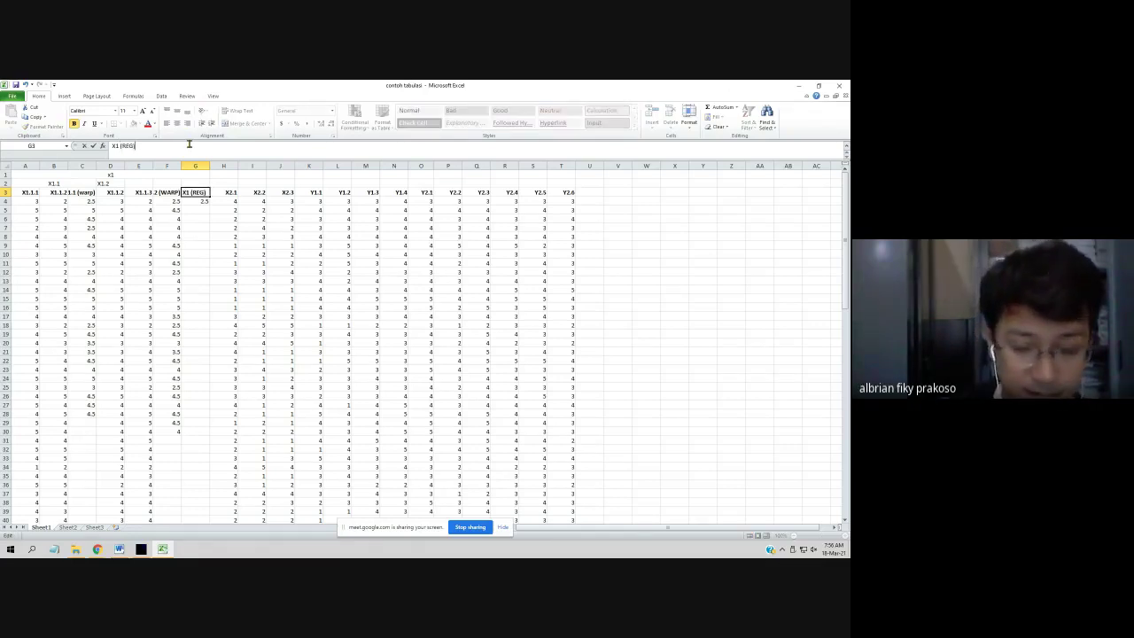
key("Return")
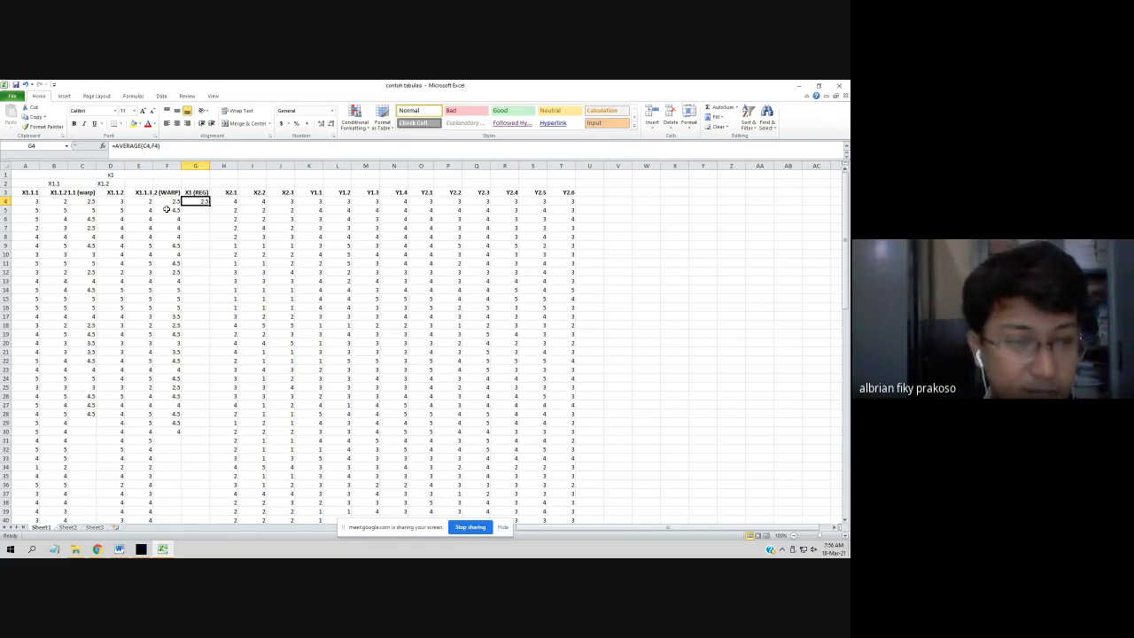
- Compare the indicator average columns C and F, whose headers are marked as warp data
left_click(84, 165)
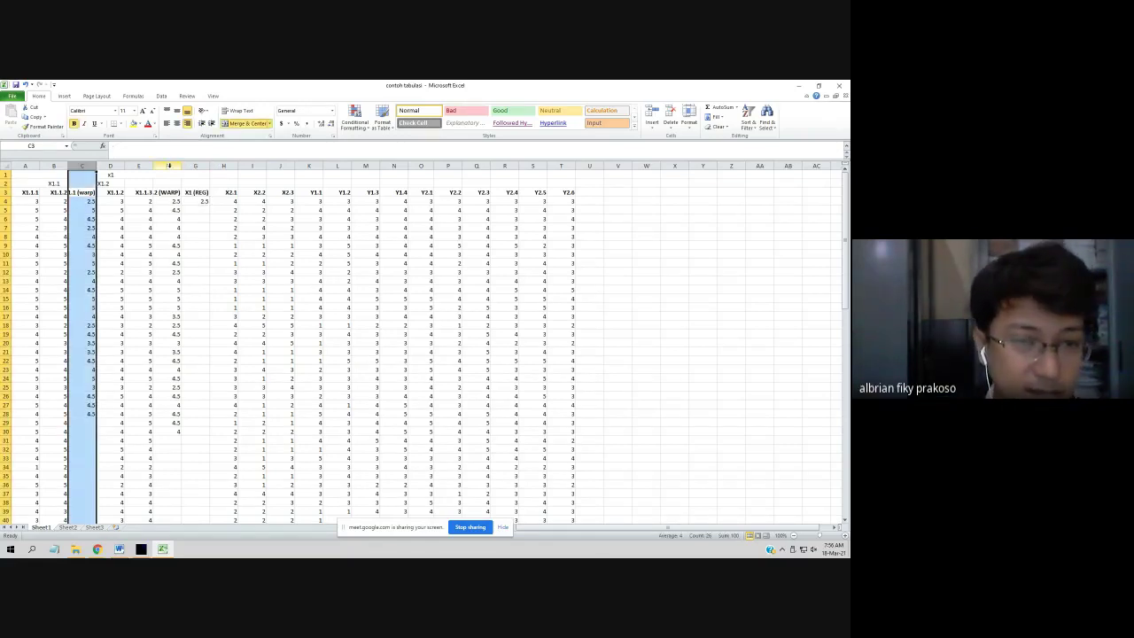
left_click(169, 166)
left_click(82, 166)
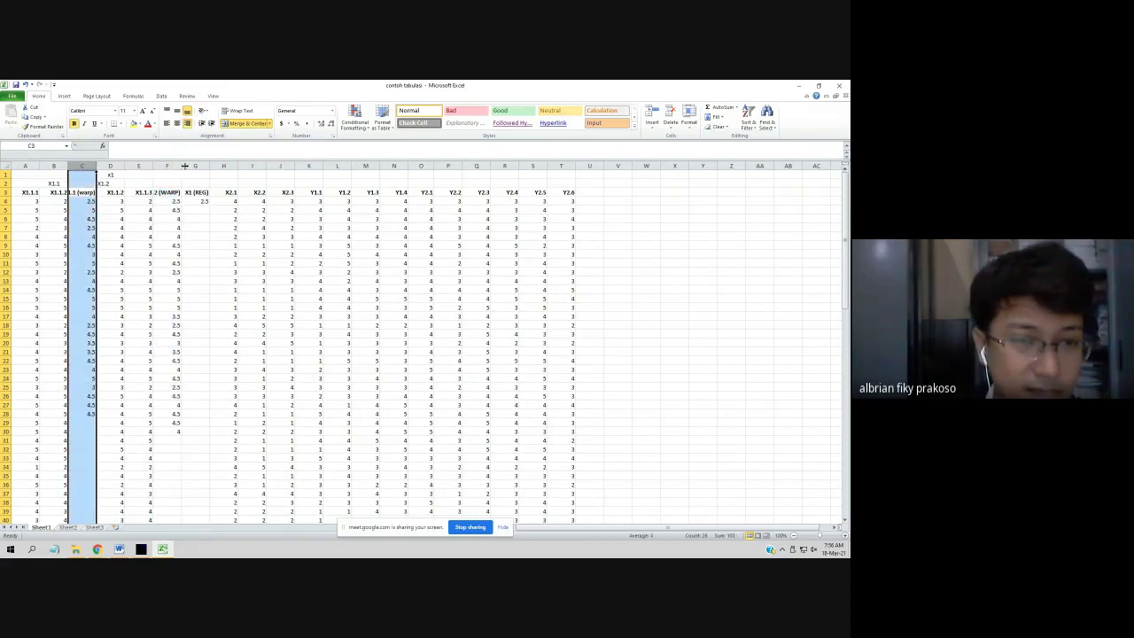
left_click(173, 165)
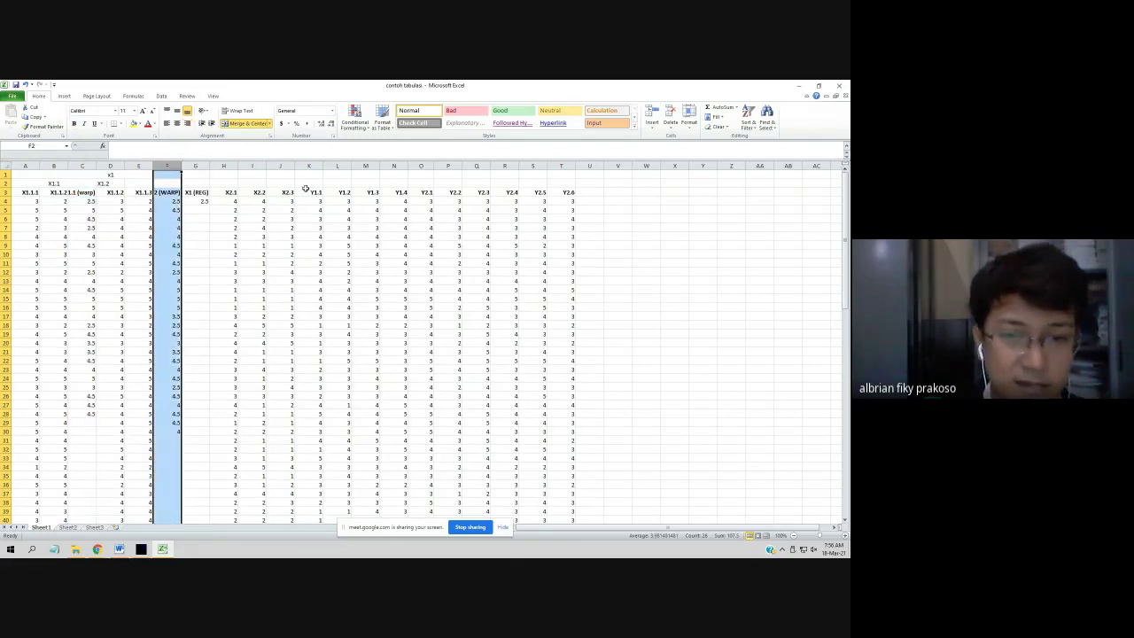
left_click_drag(315, 184, 454, 291)
left_click(85, 166)
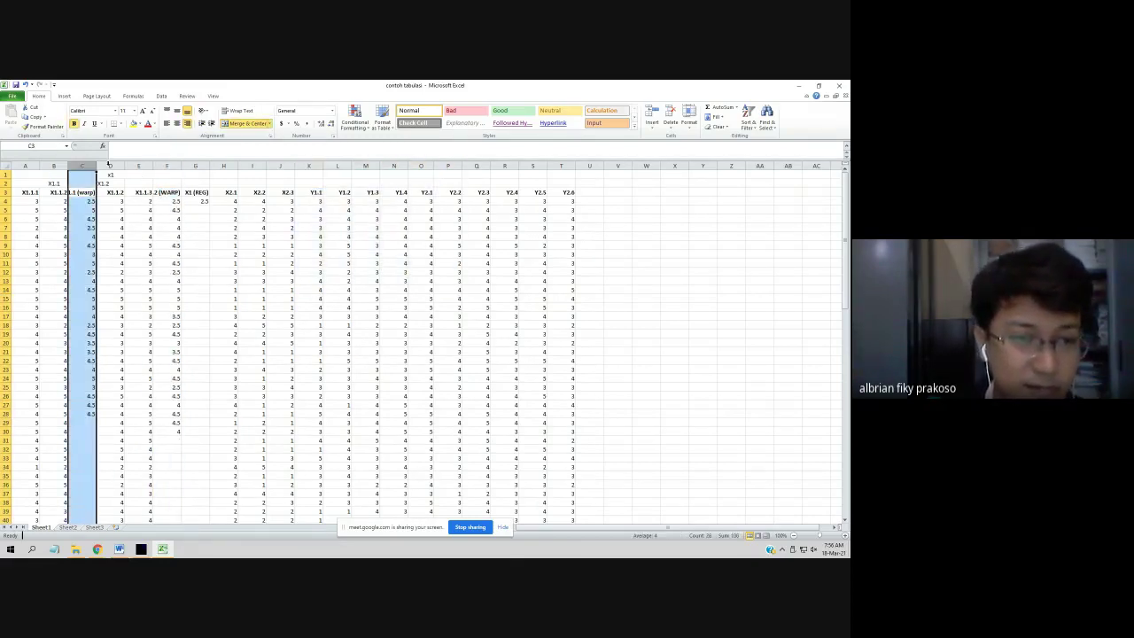
left_click(169, 166)
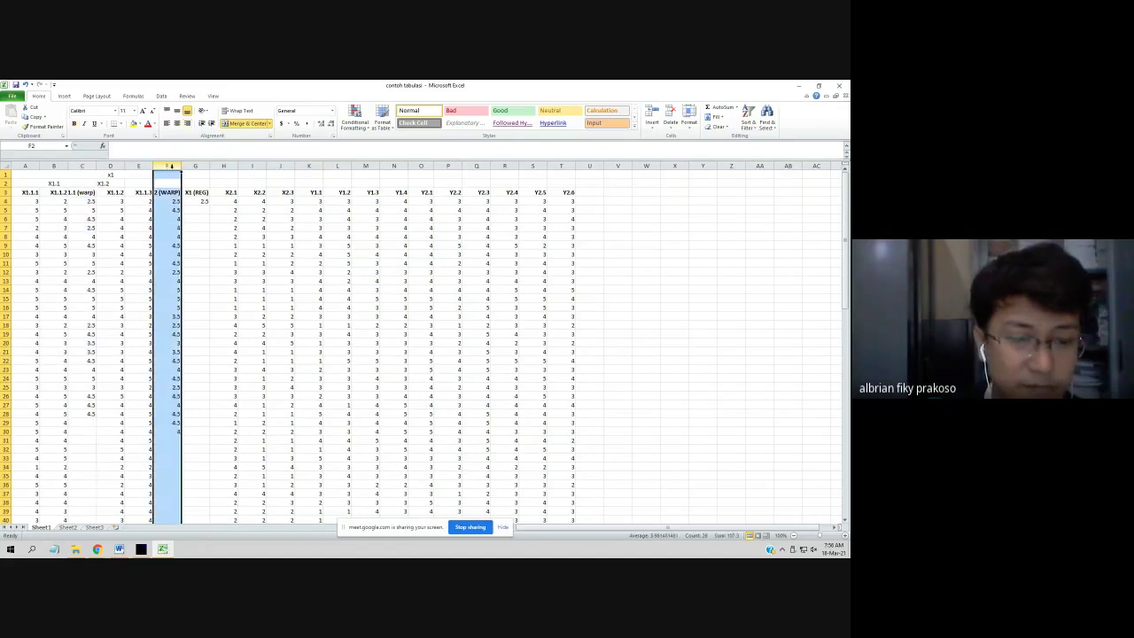
- Open the contoh Data workbook, examine its header row from X1.1 to Y2.6, and close the workbook
left_click(75, 549)
double_click(151, 207)
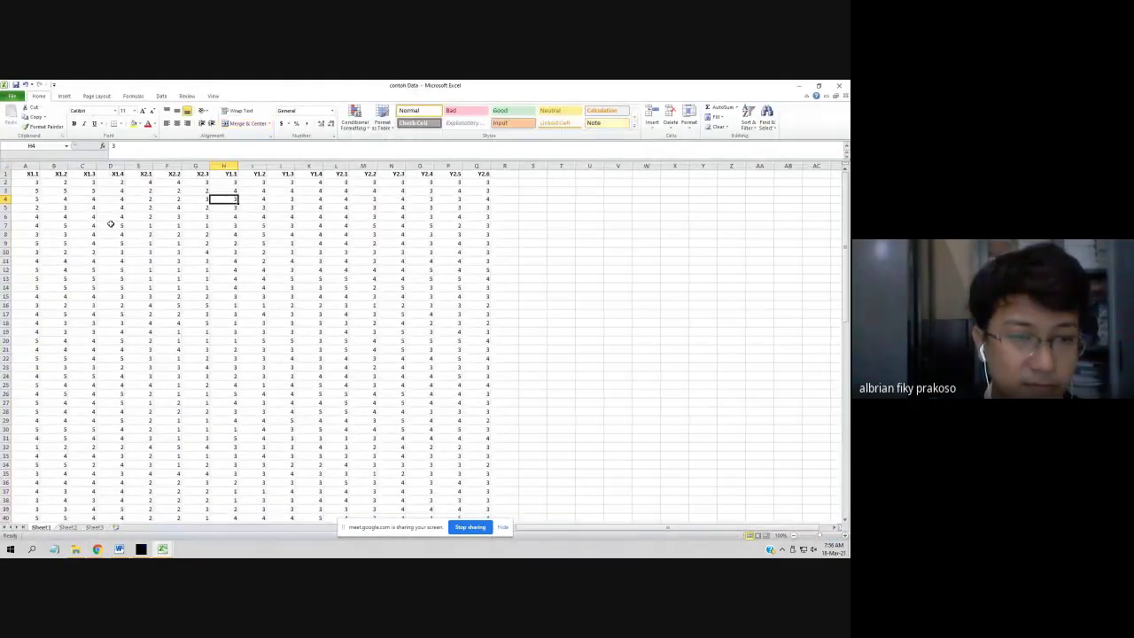
left_click_drag(32, 174, 478, 174)
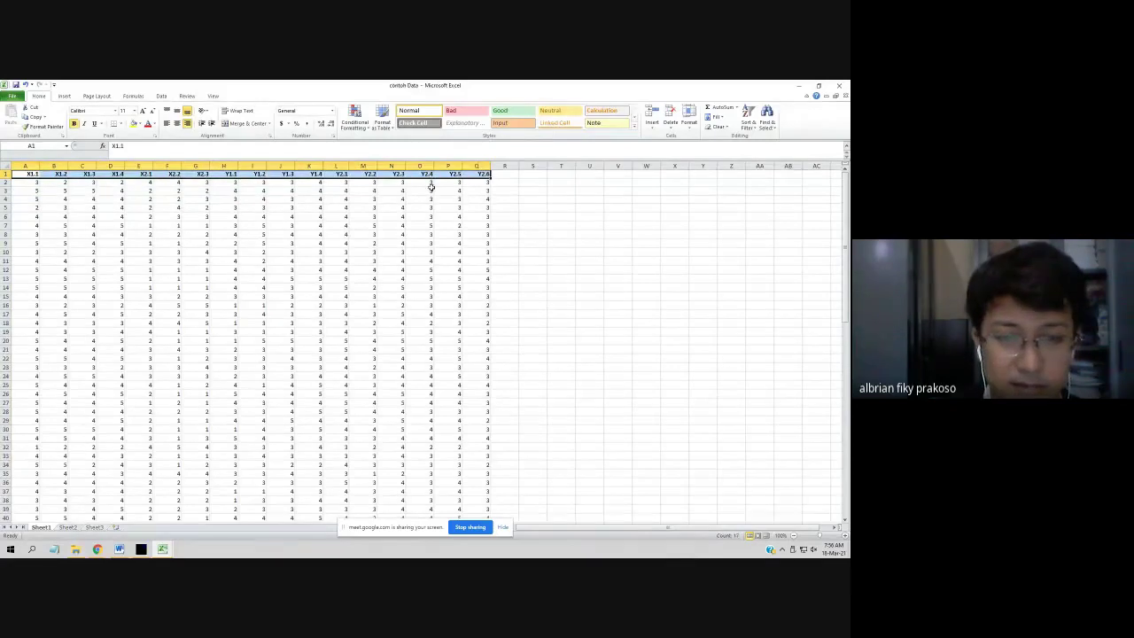
left_click(276, 275)
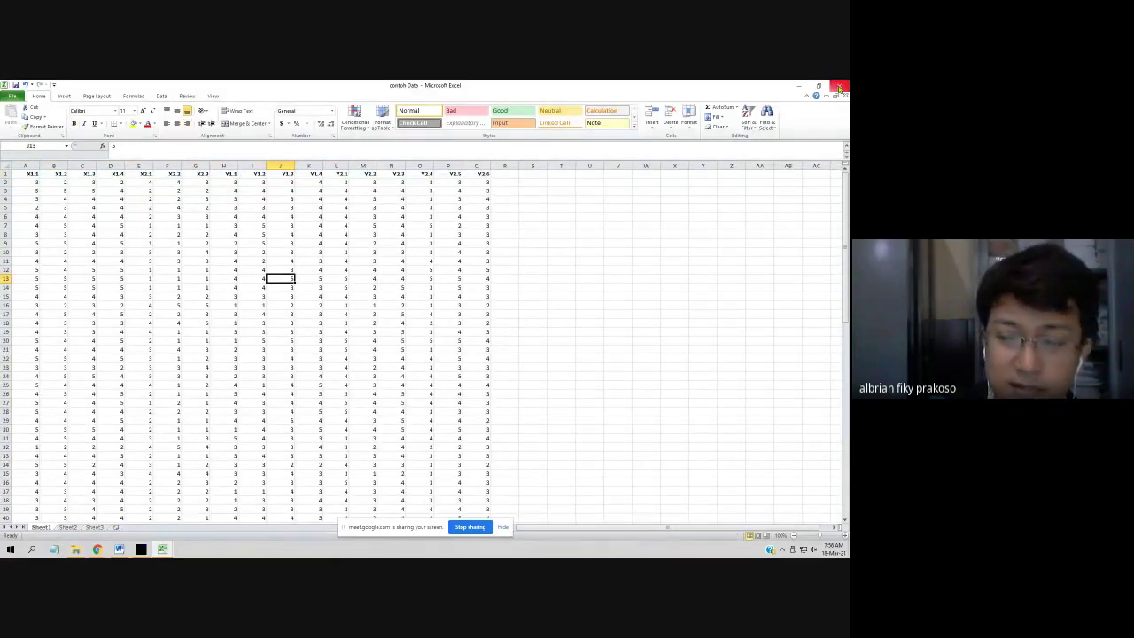
left_click(838, 88)
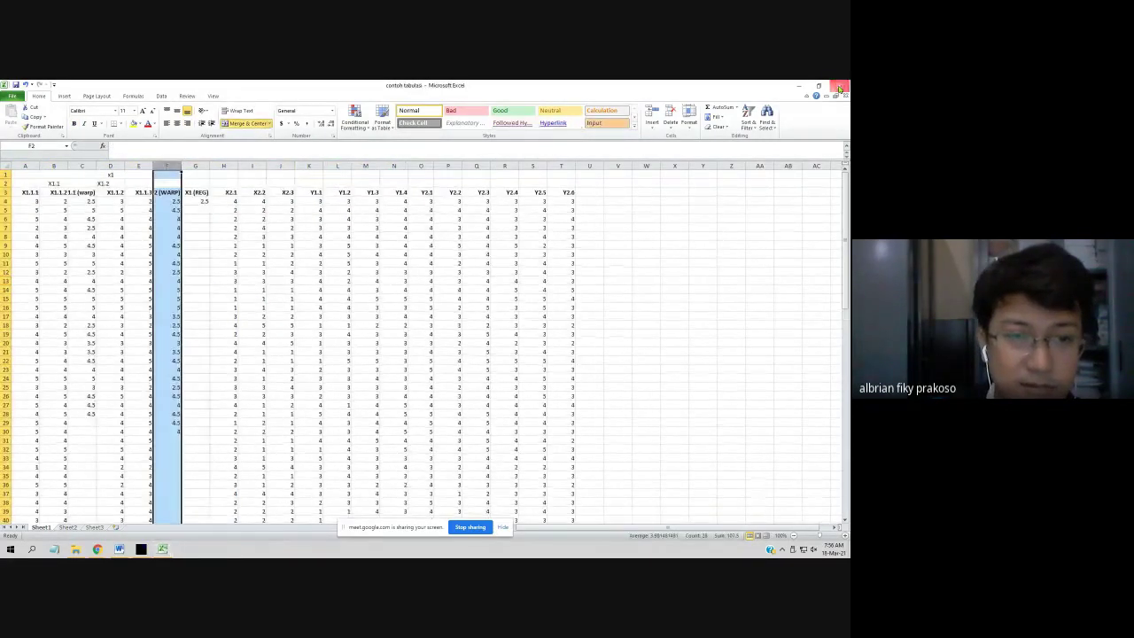
- Close the contoh tabulasi workbook and save its changes
left_click(838, 87)
left_click(384, 325)
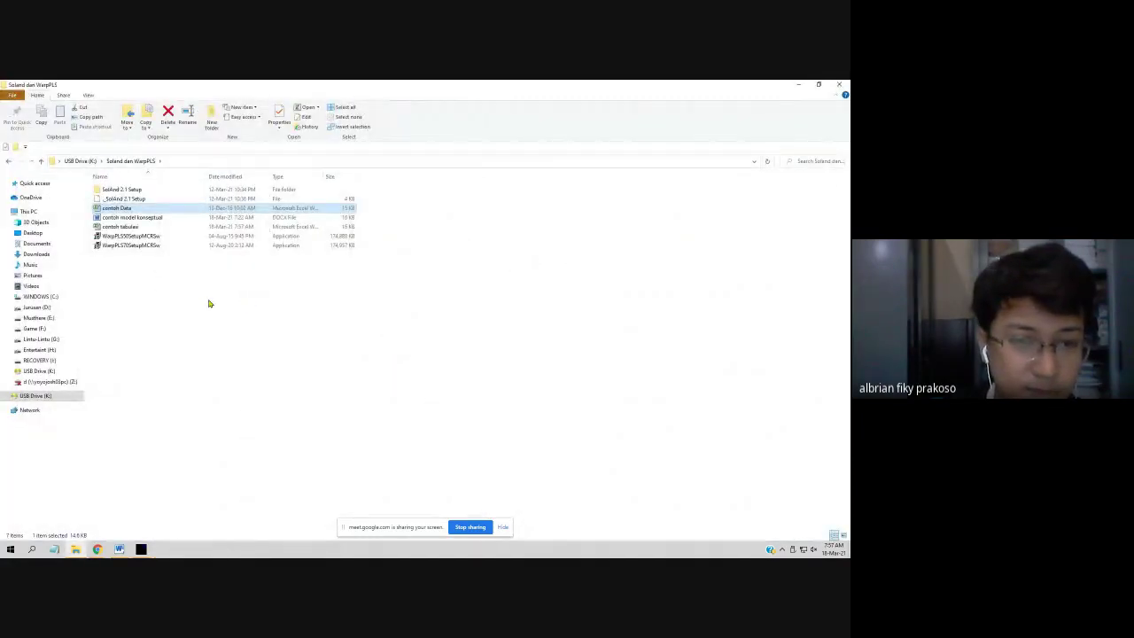
- Open the contoh model konseptual document and examine how X1, X2, Y1 and Y2 are linked in the Kerangka Konseptual diagram
left_click(159, 217)
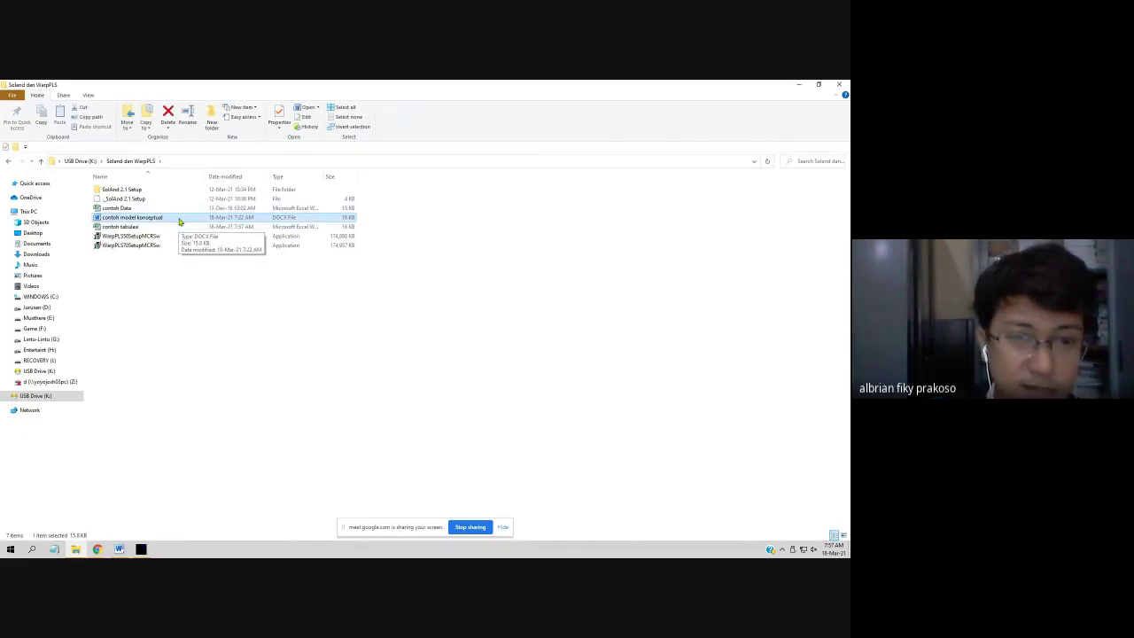
double_click(182, 221)
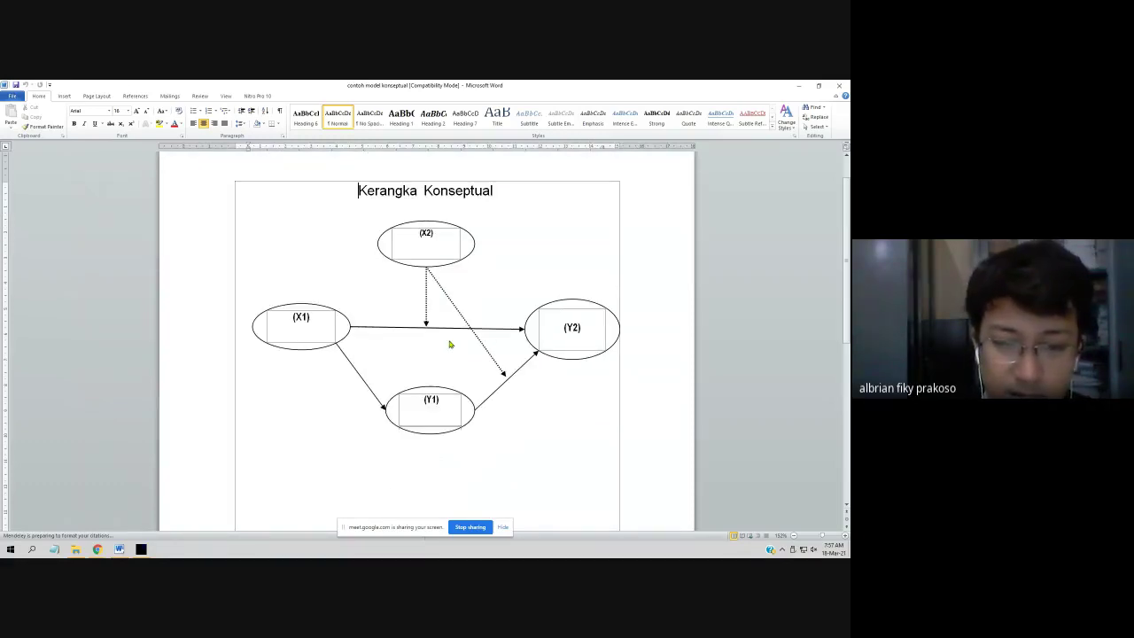
left_click(425, 224)
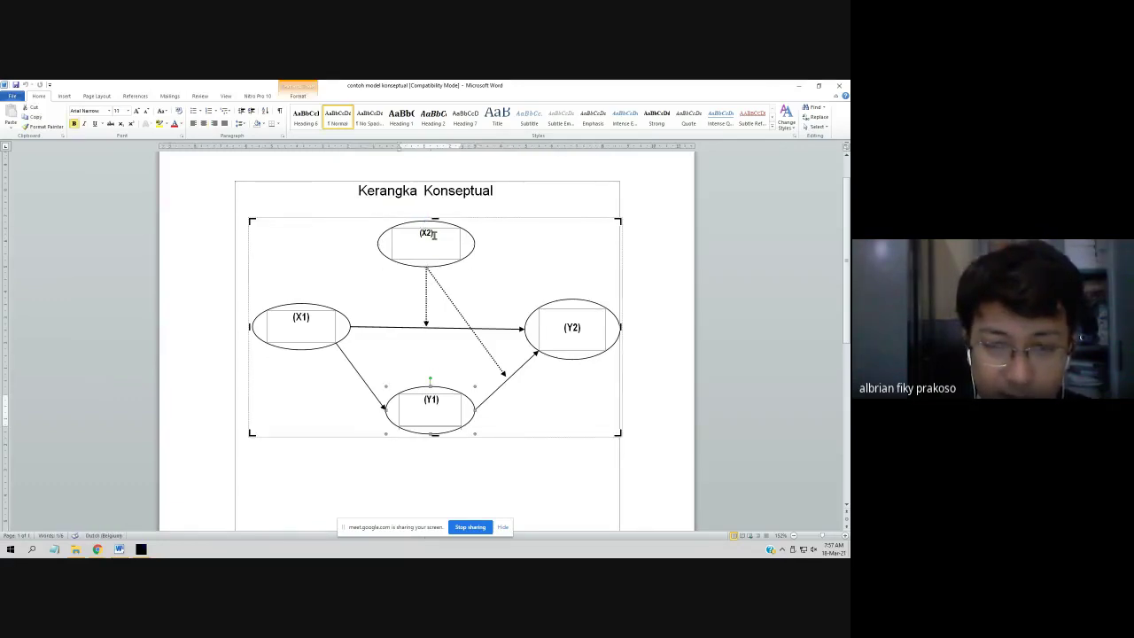
left_click(434, 233)
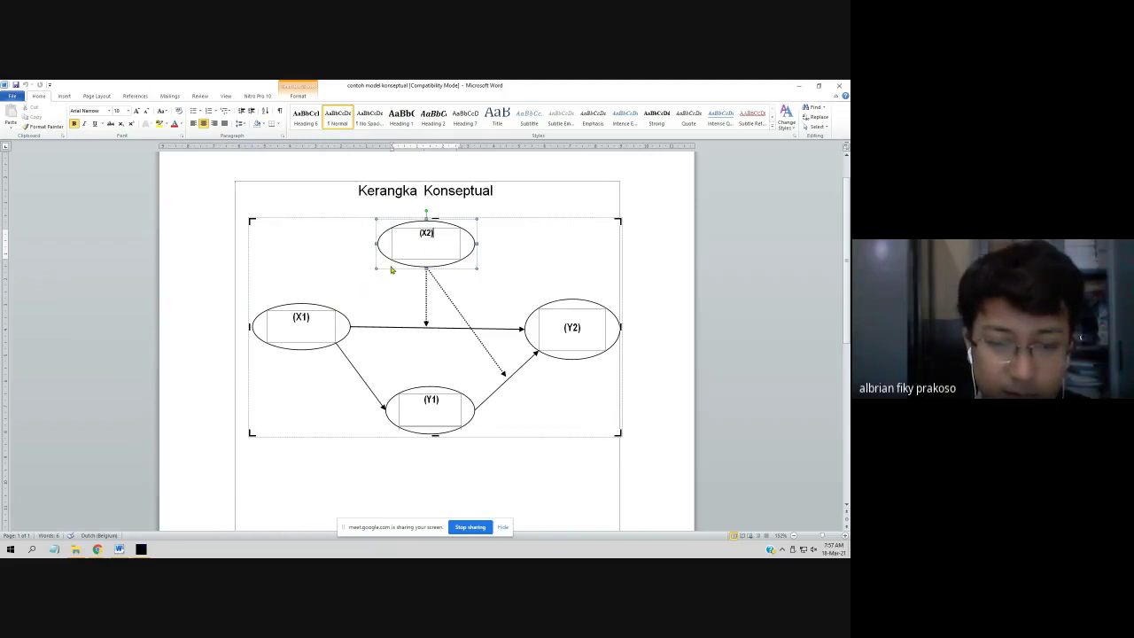
left_click(439, 409)
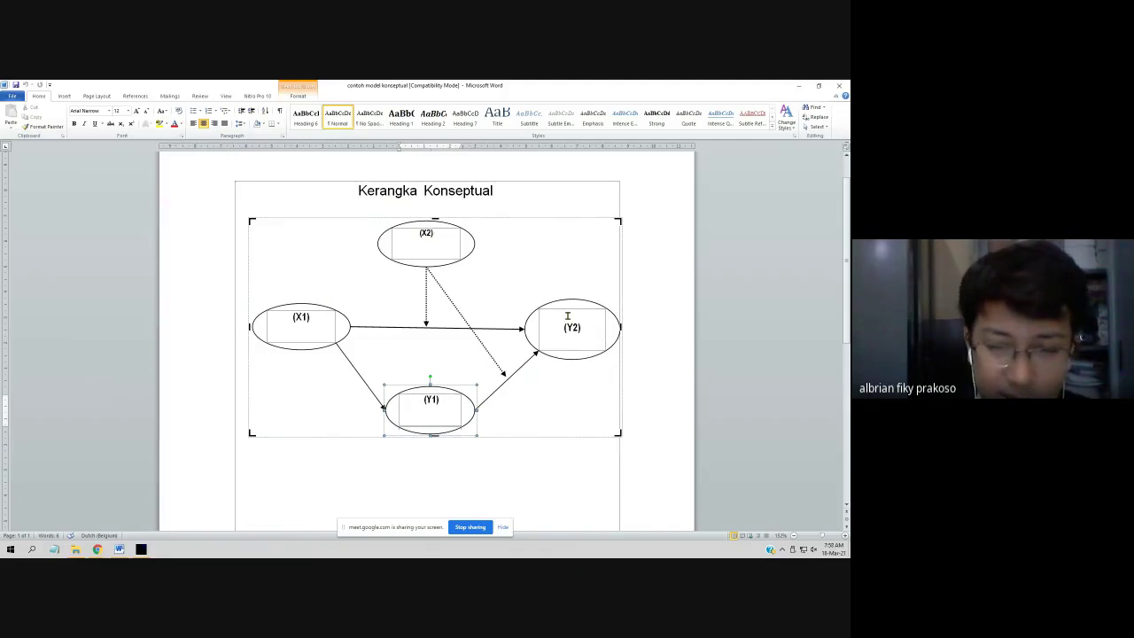
left_click(397, 261)
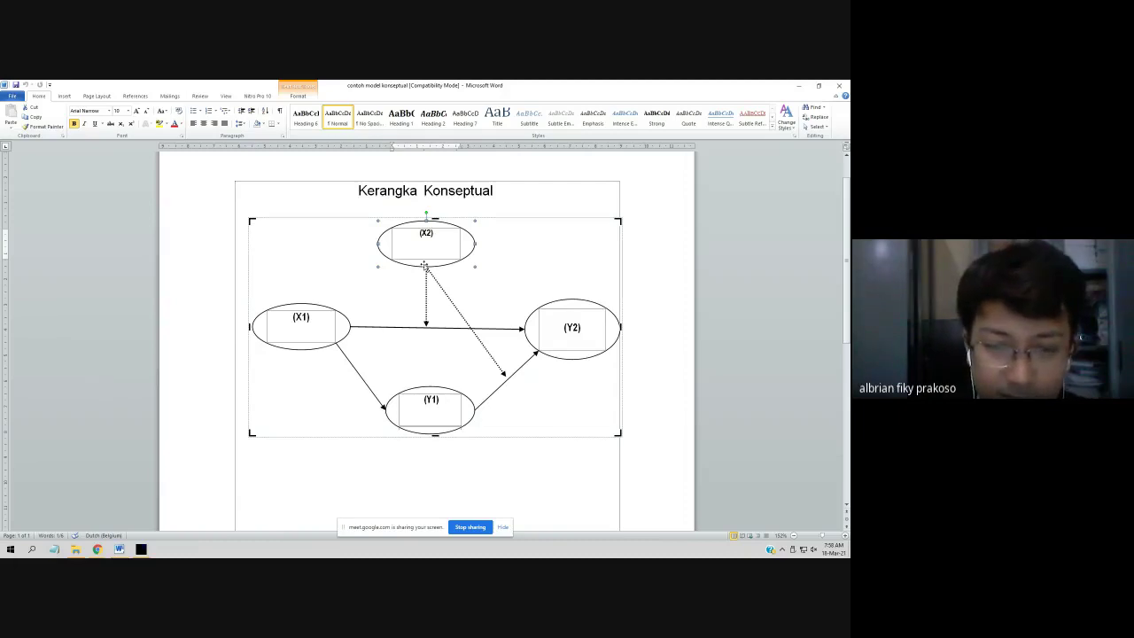
left_click_drag(426, 311, 425, 327)
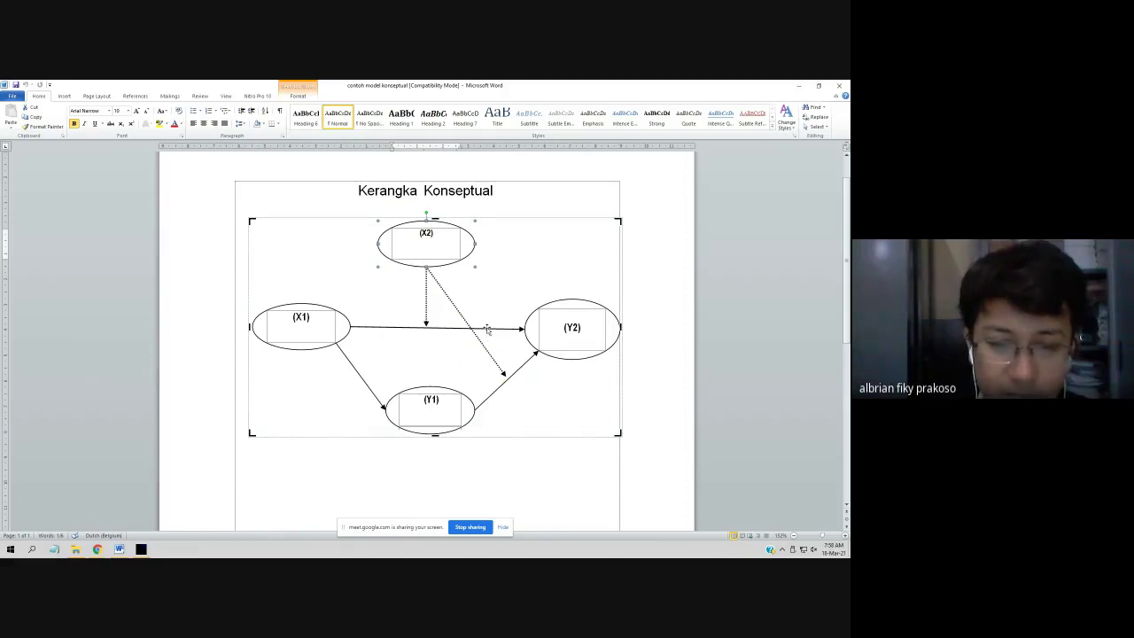
left_click(656, 247)
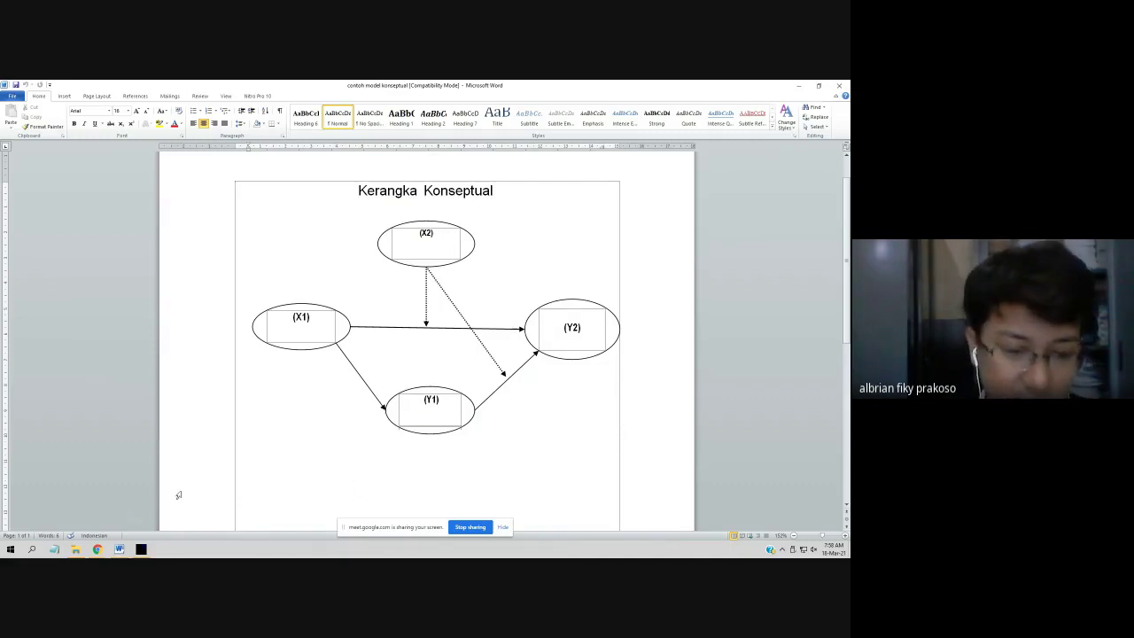
- Switch to WarpPLS 5.0, start a new project file in Step 1, and try to save it as WARP in Libraries
left_click(141, 549)
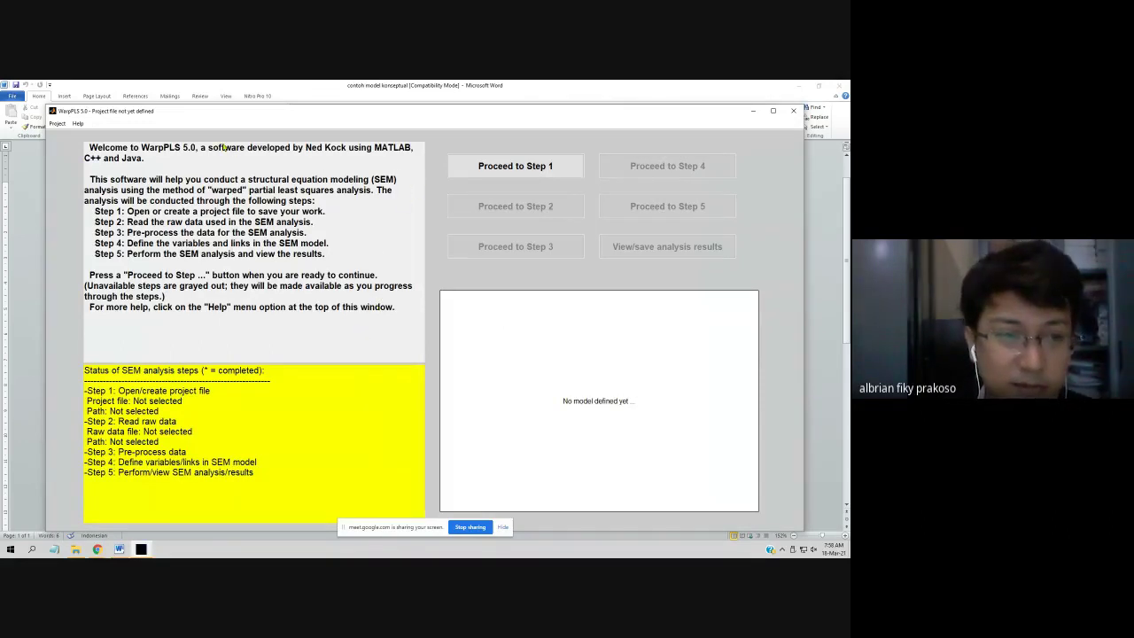
left_click(537, 170)
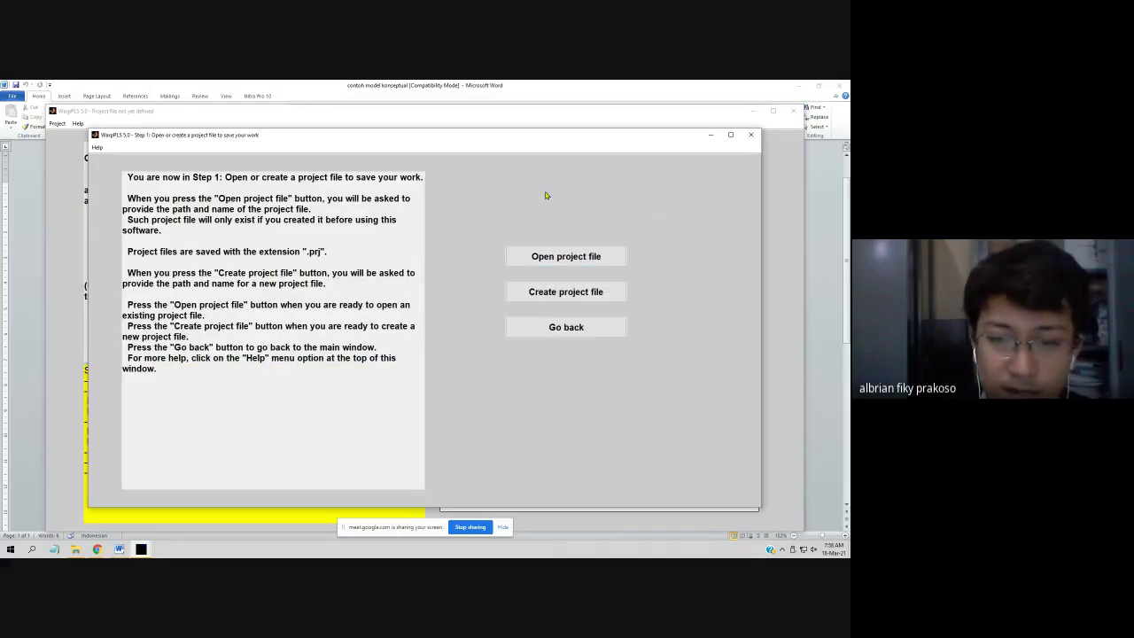
left_click(566, 297)
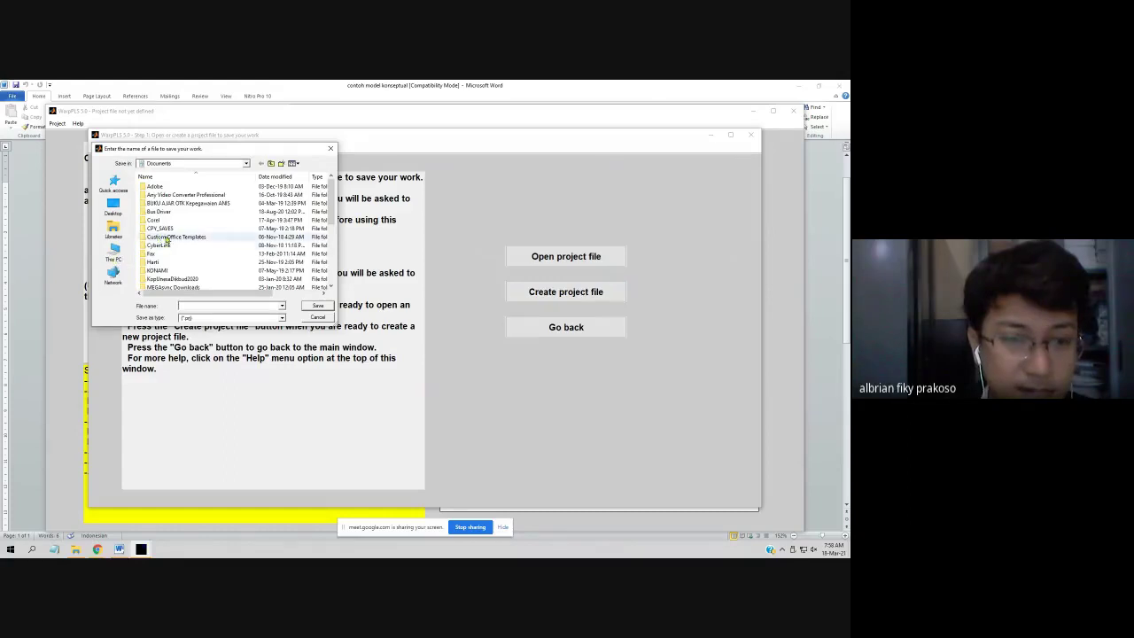
left_click(113, 228)
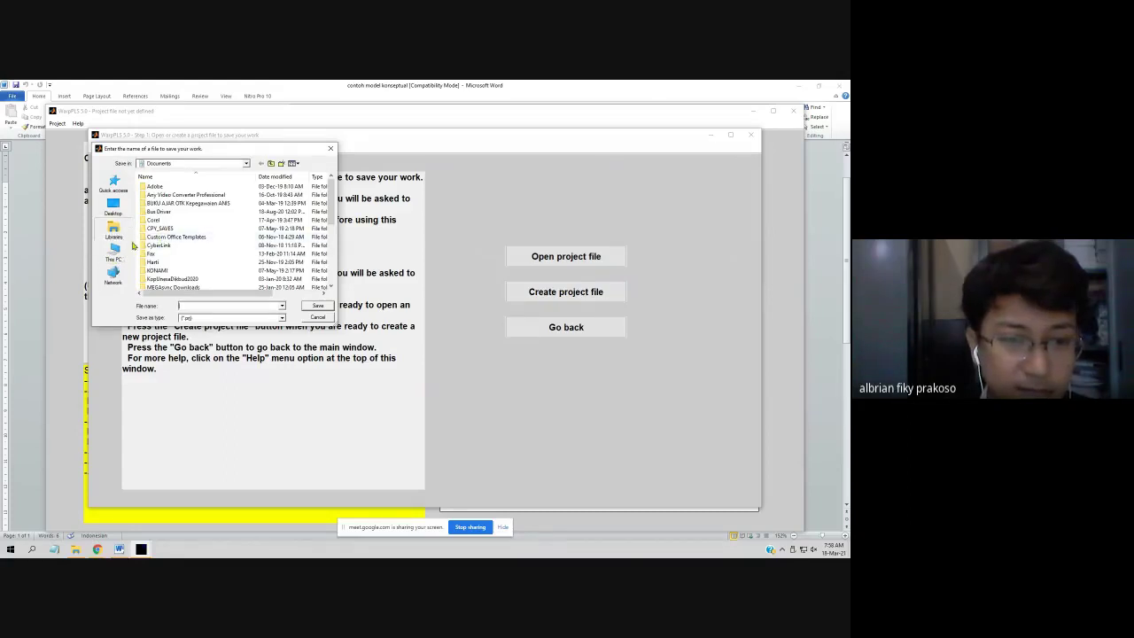
left_click(213, 305)
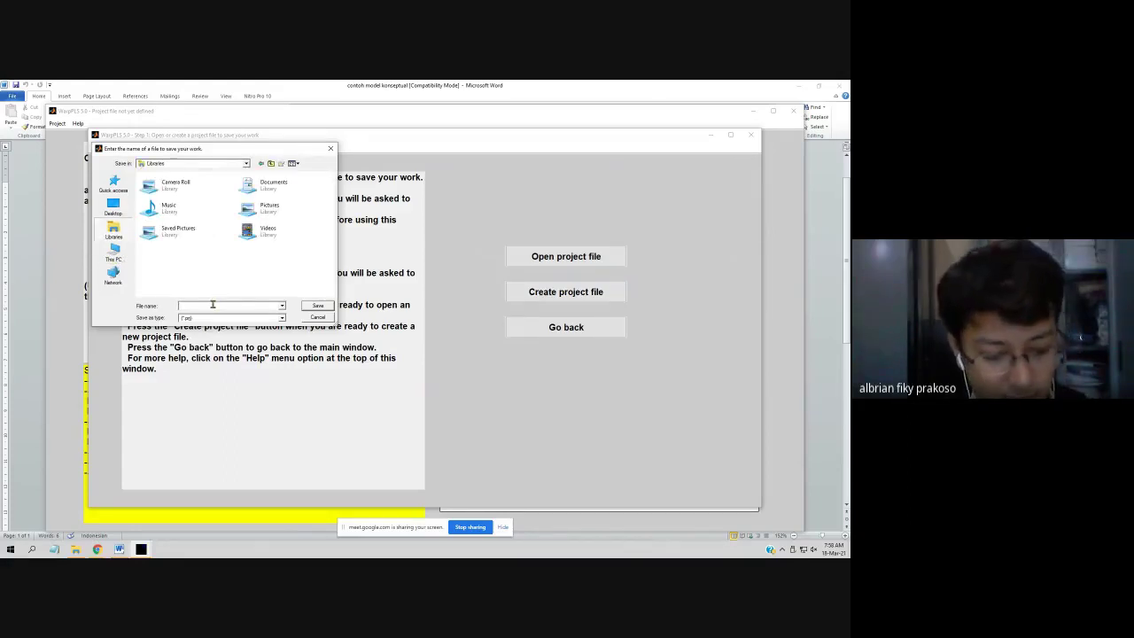
type("WARP")
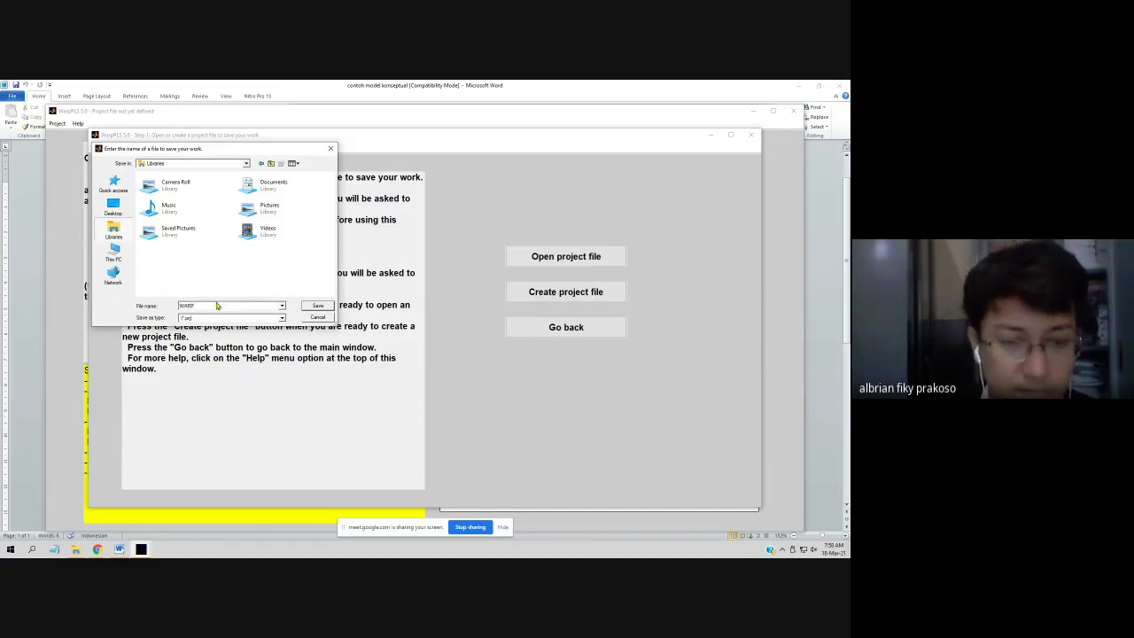
left_click(316, 305)
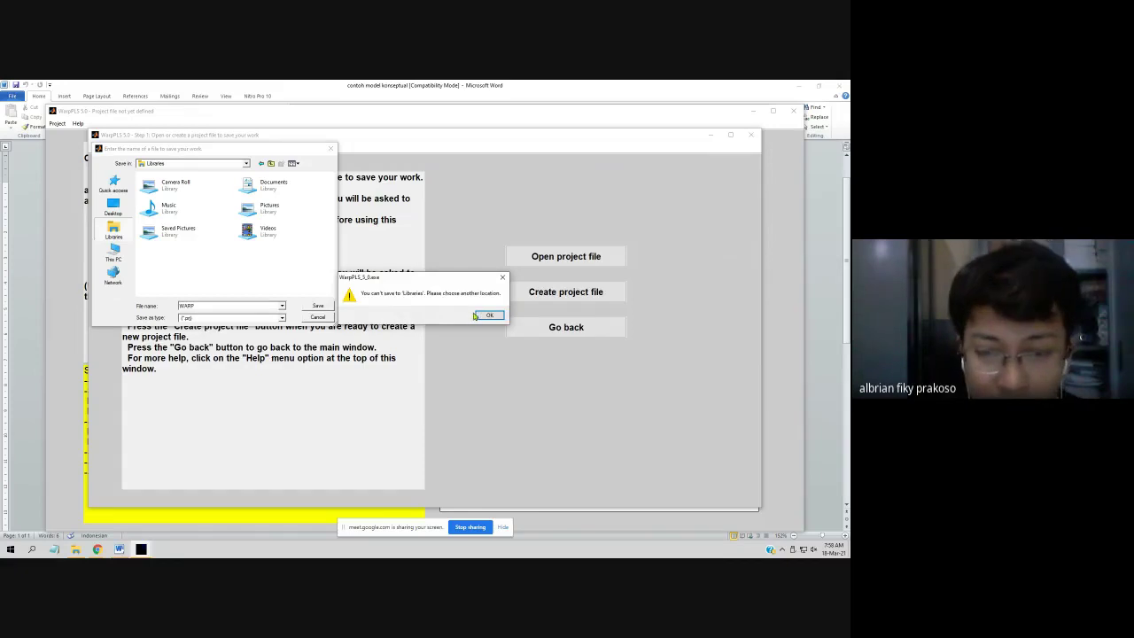
left_click(488, 316)
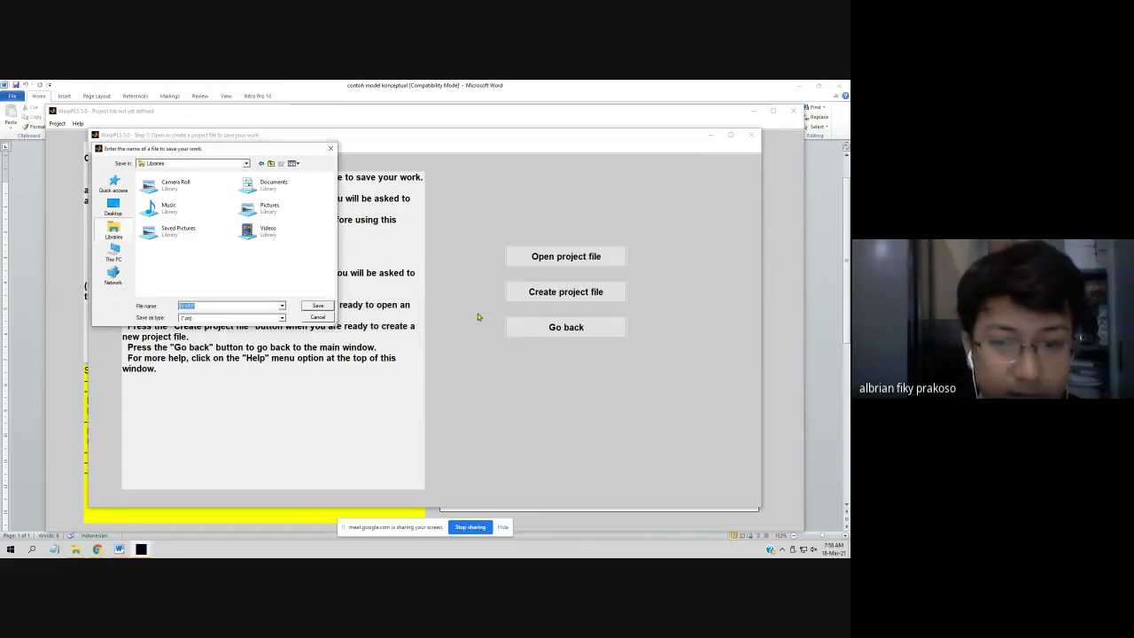
- Save the new project file WARP on drive D and return to the main window
left_click(113, 252)
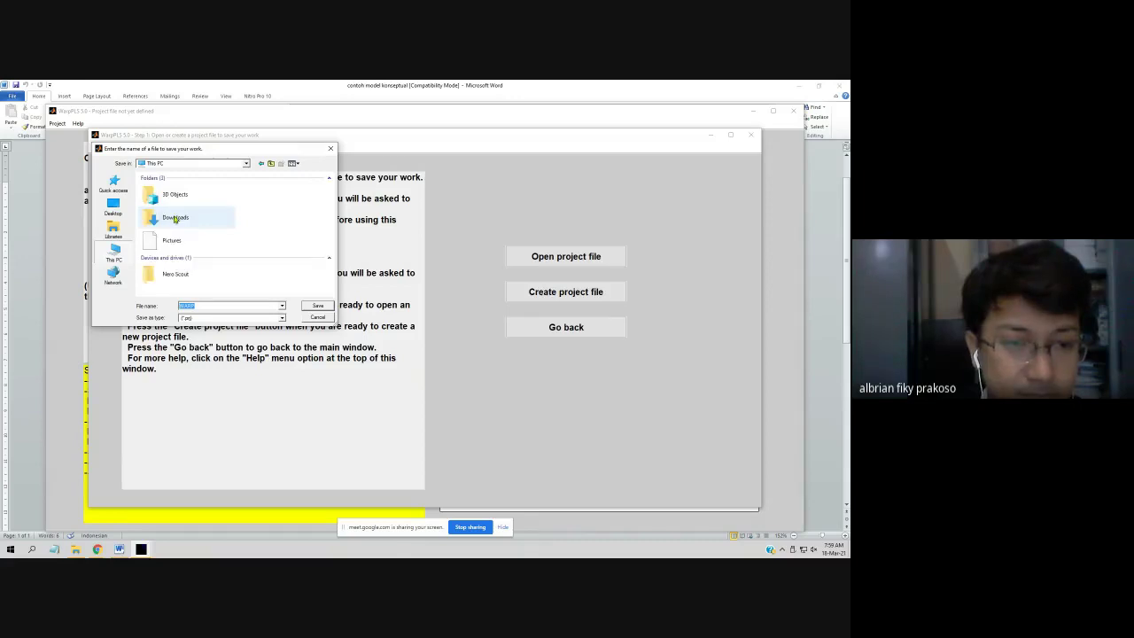
left_click_drag(332, 206, 332, 251)
double_click(174, 251)
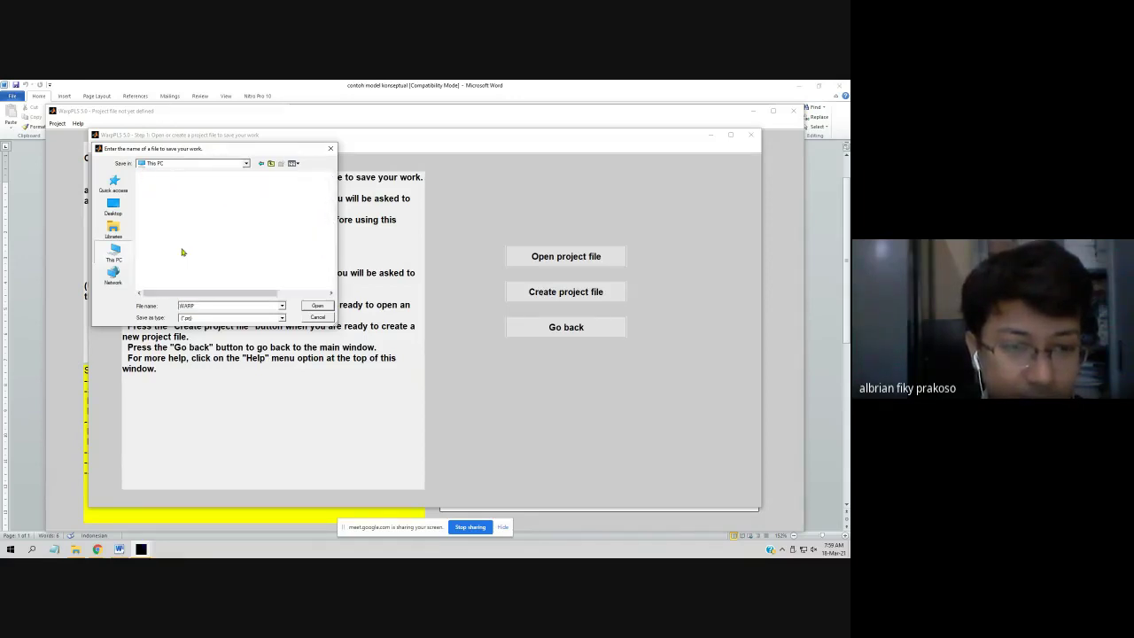
left_click(316, 307)
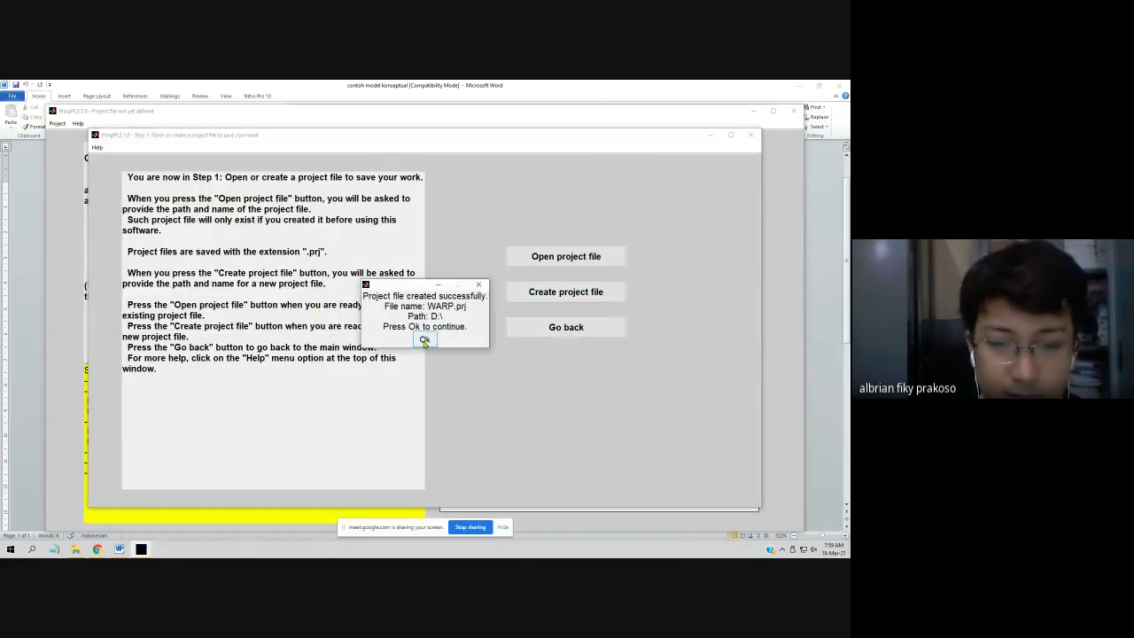
left_click(424, 341)
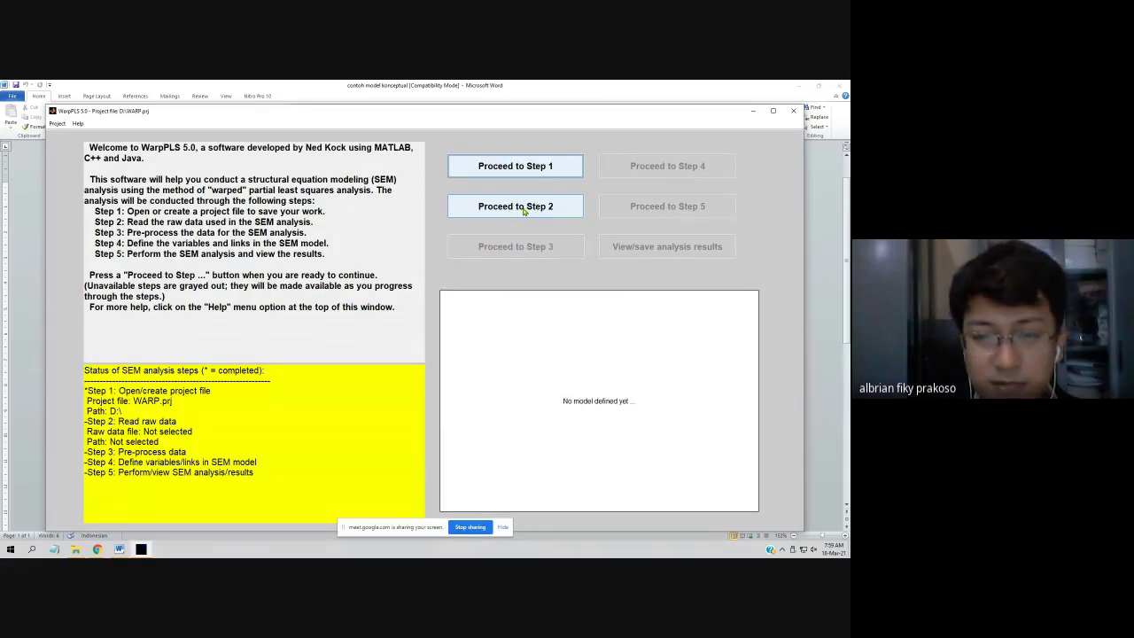
- In Step 2, read the raw data from the contoh Data file in the Soland dan WarpPLS folder on USB drive K, showing all file types
left_click(523, 210)
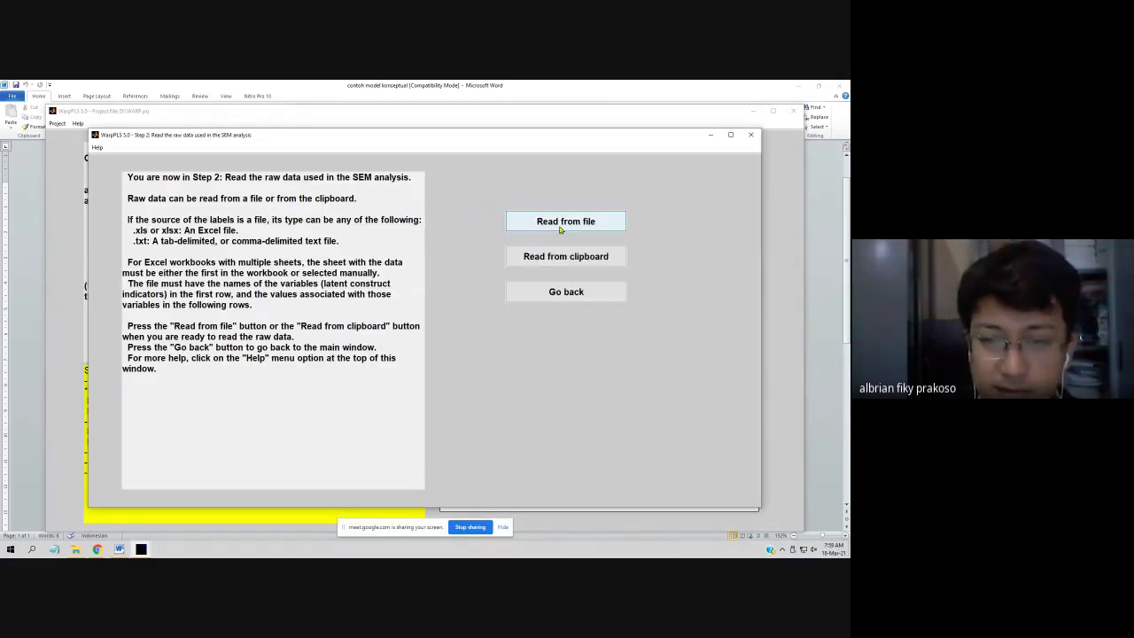
left_click(560, 224)
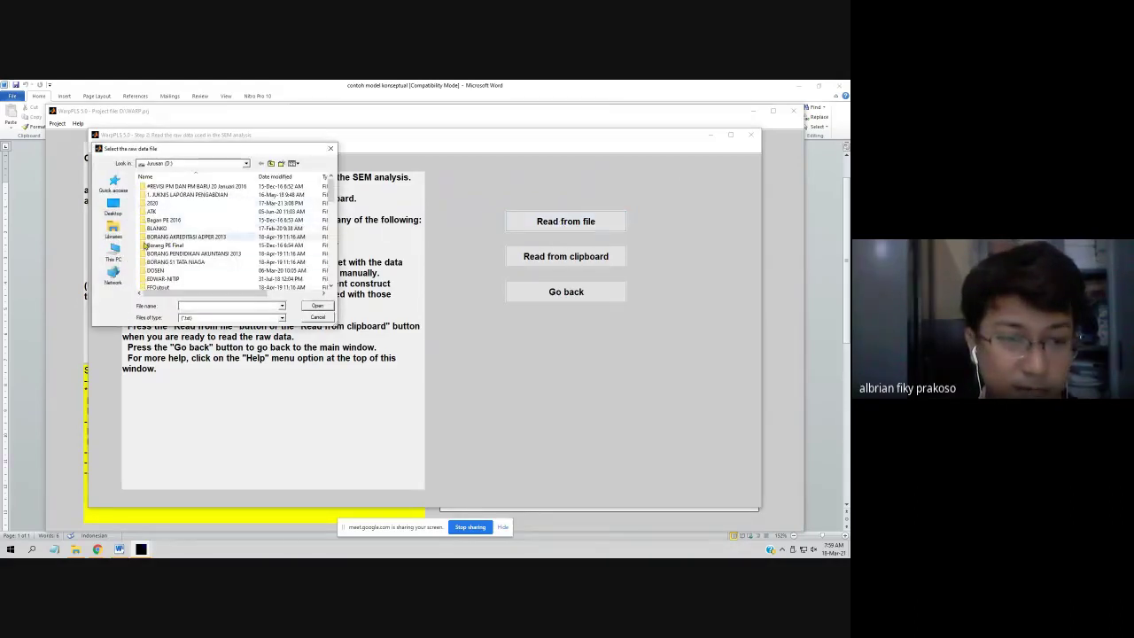
left_click(114, 254)
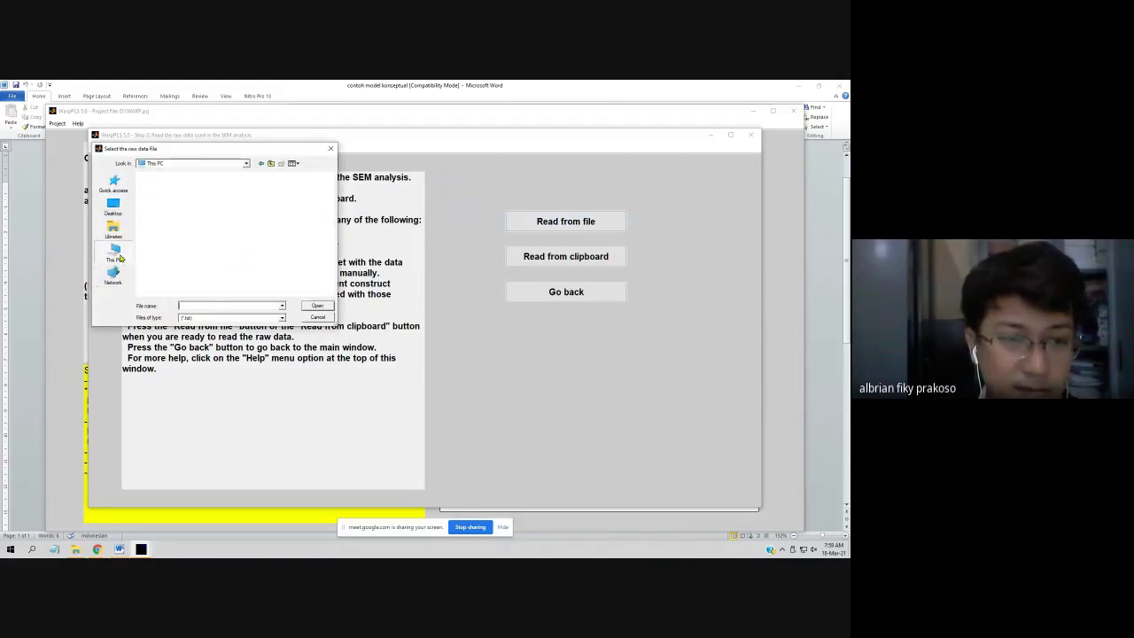
left_click(247, 164)
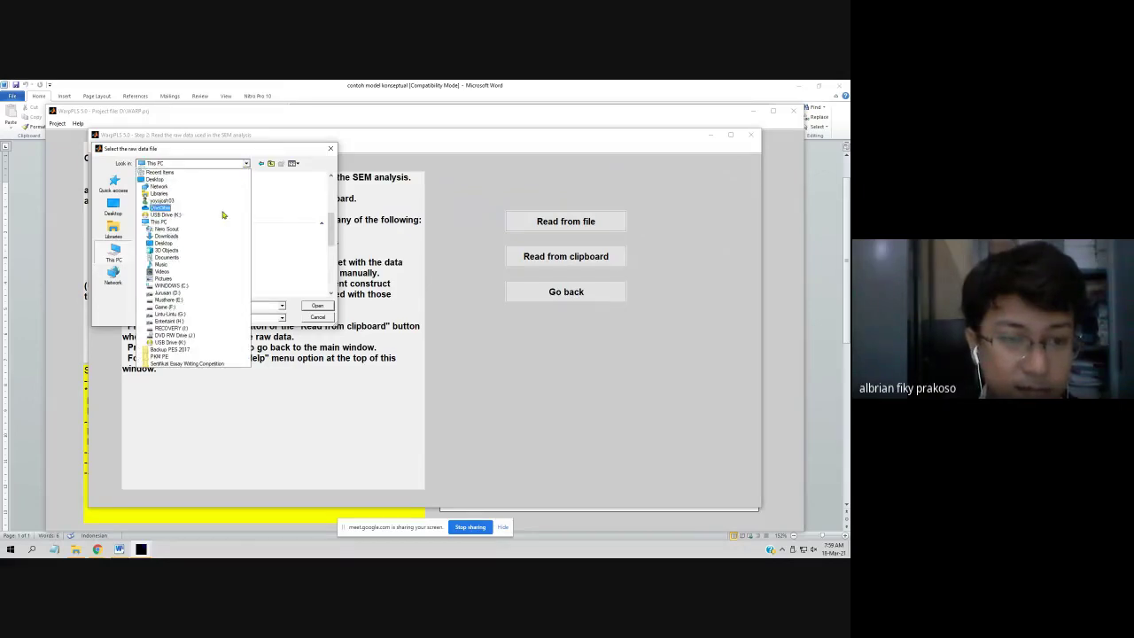
left_click(188, 344)
double_click(183, 255)
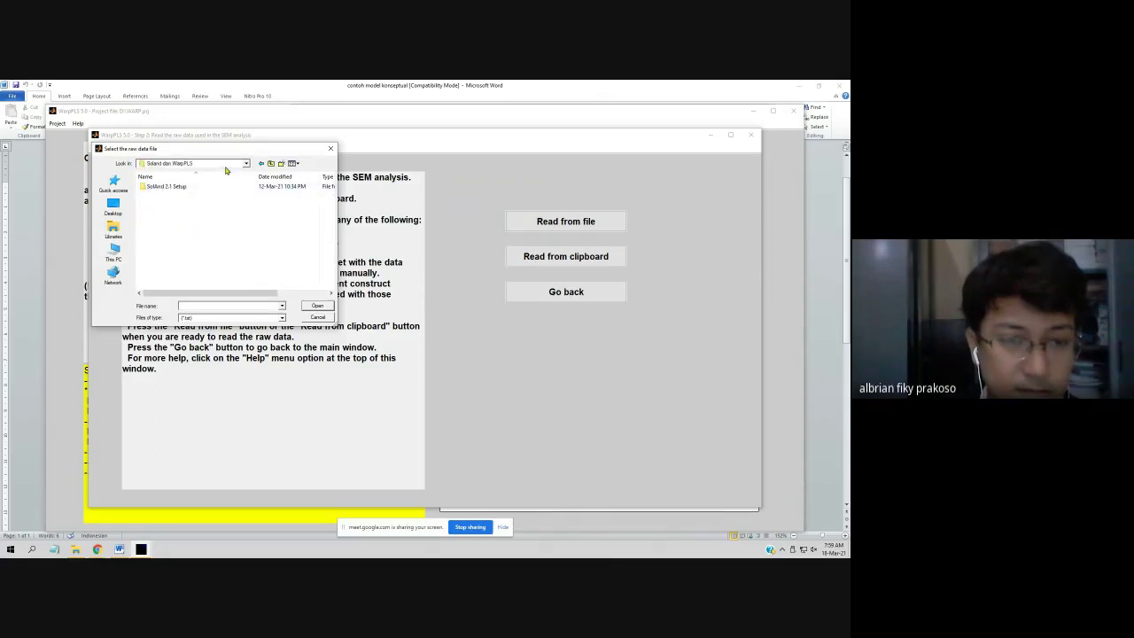
left_click(236, 317)
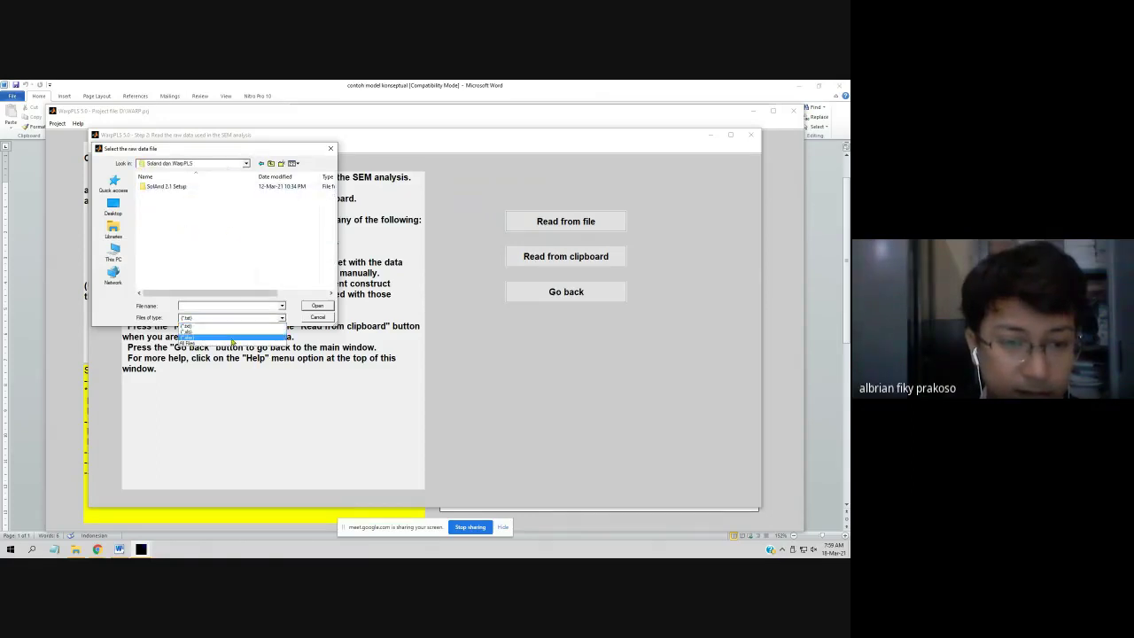
left_click(232, 342)
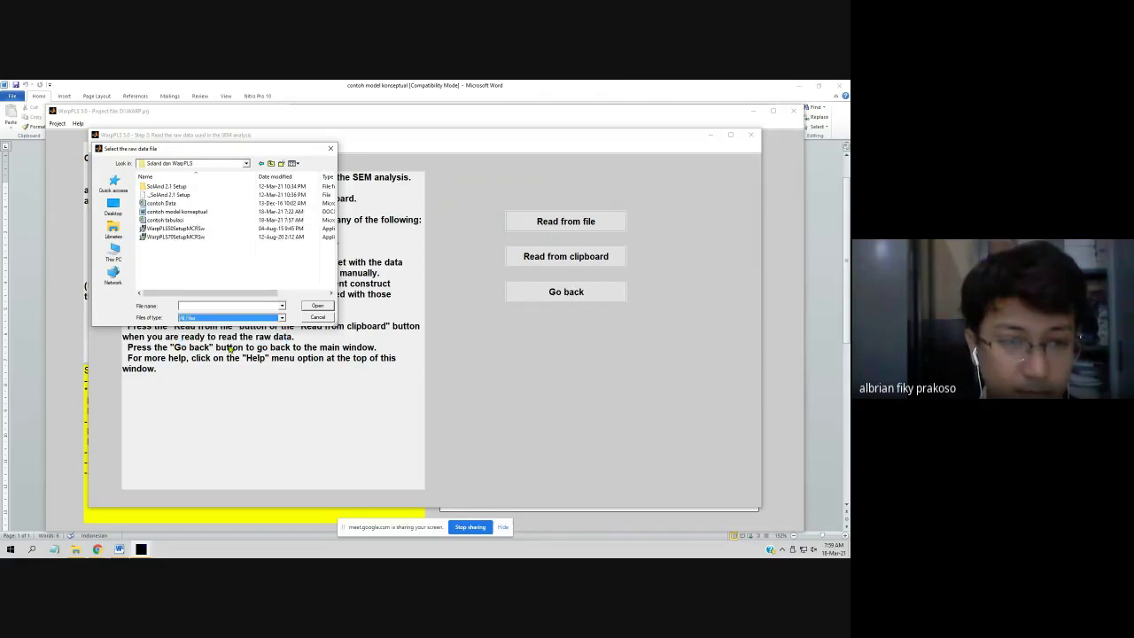
left_click(161, 203)
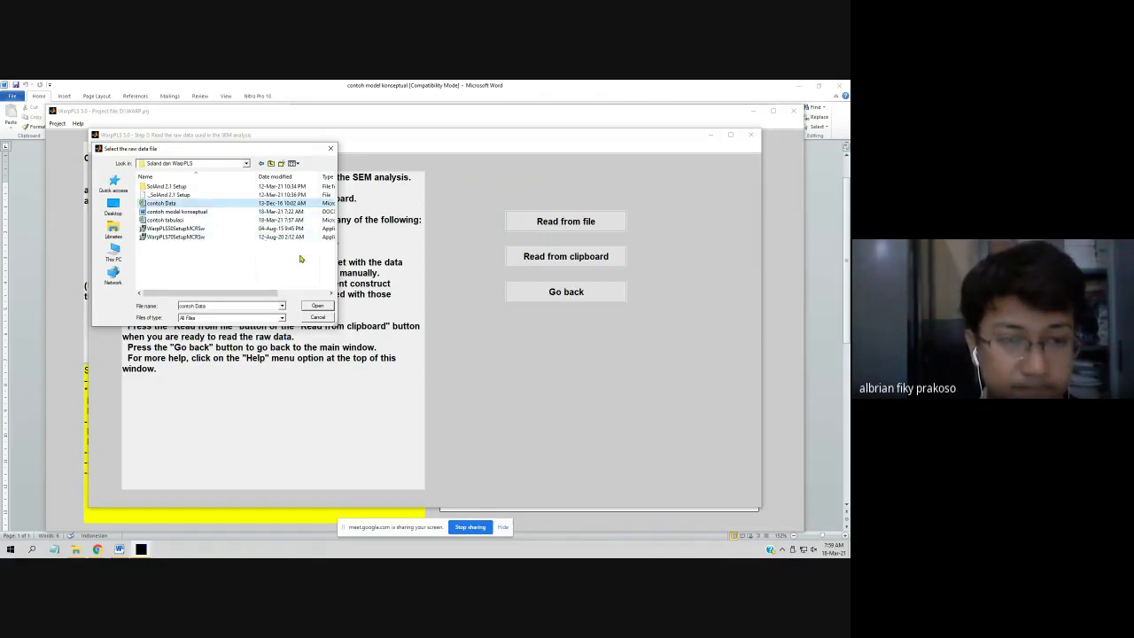
left_click(318, 306)
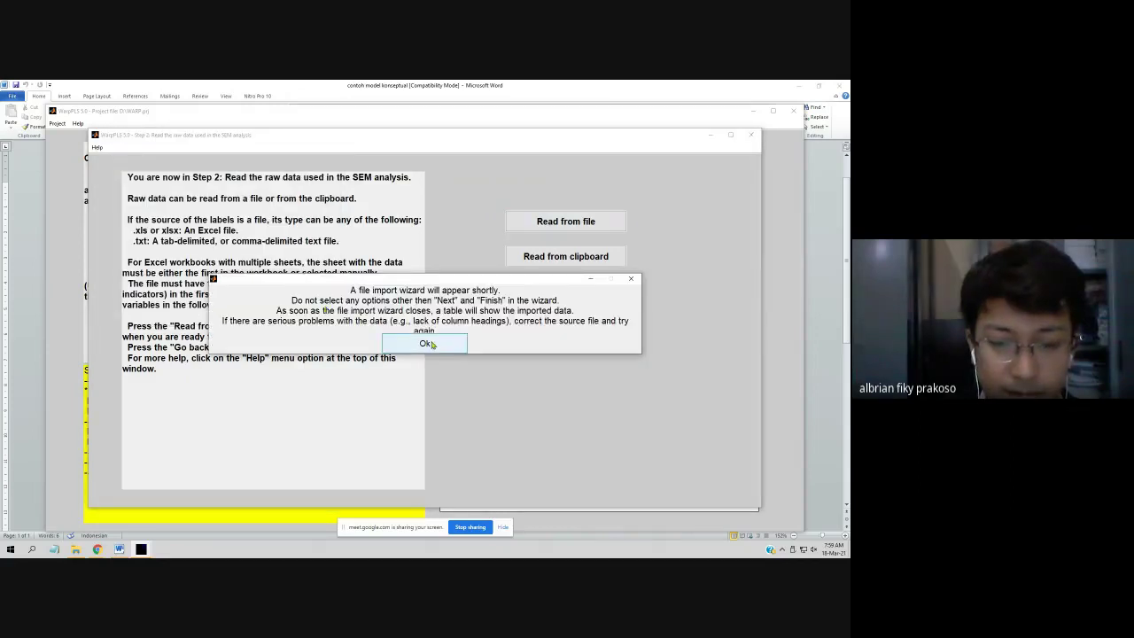
- Import Sheet1 with the wizard's default variable selection and accept the raw data table as correct
left_click(428, 343)
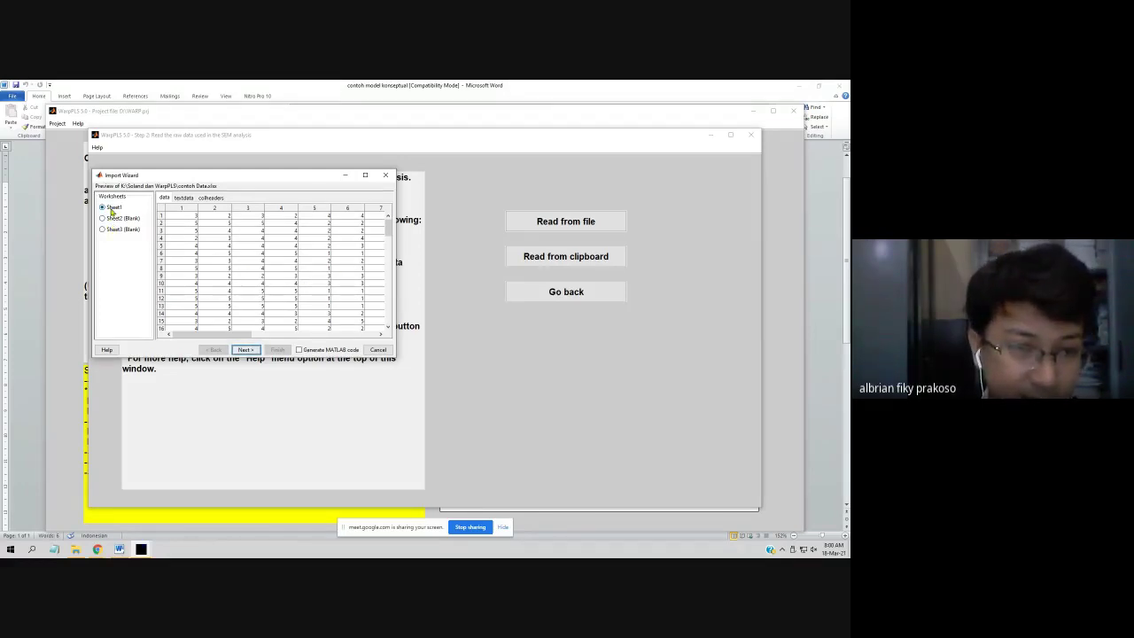
left_click(245, 350)
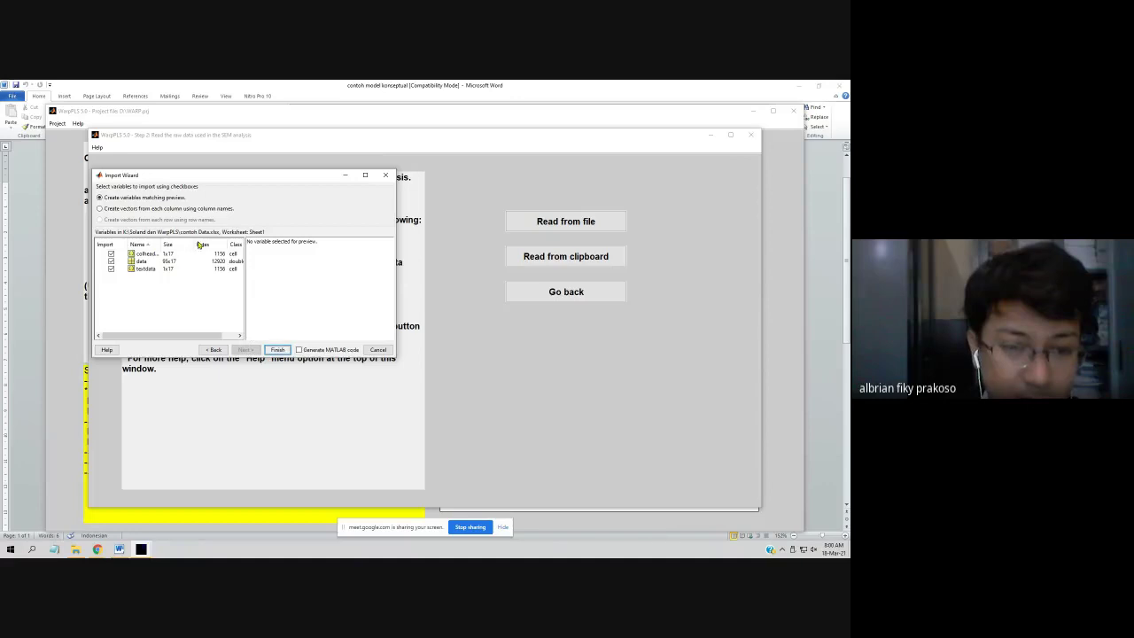
left_click(278, 350)
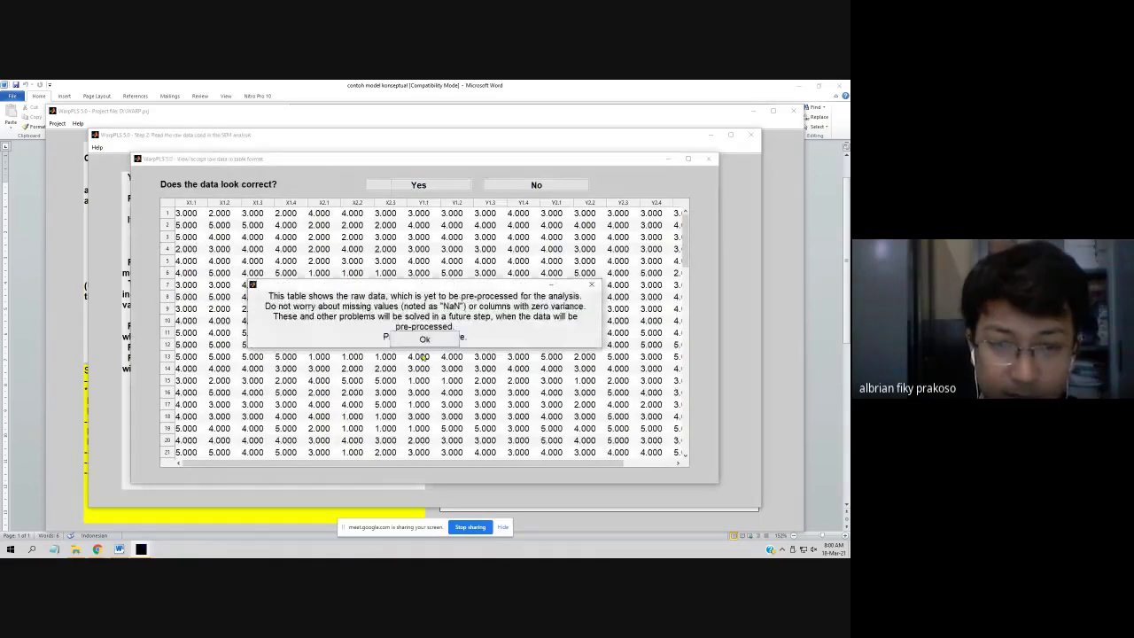
left_click(425, 339)
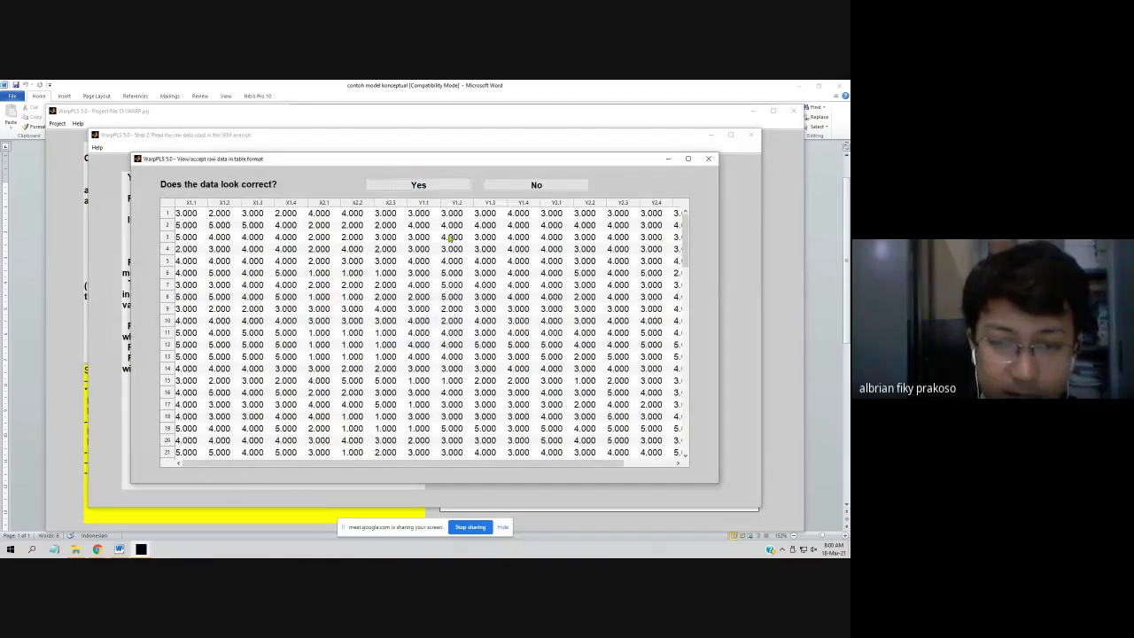
left_click(434, 190)
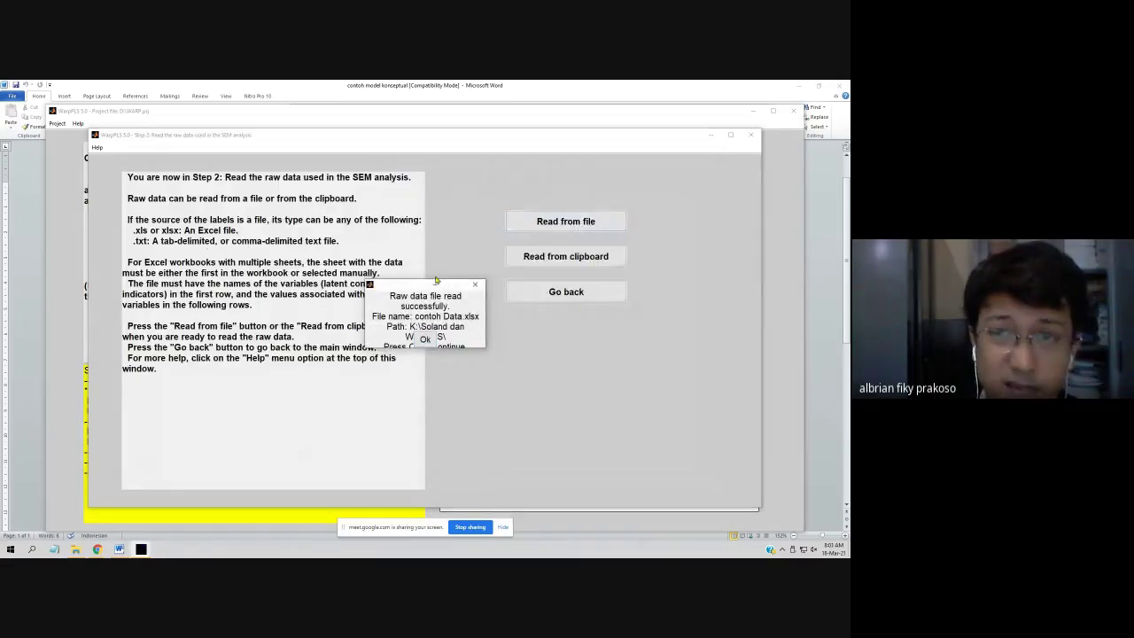
left_click(428, 339)
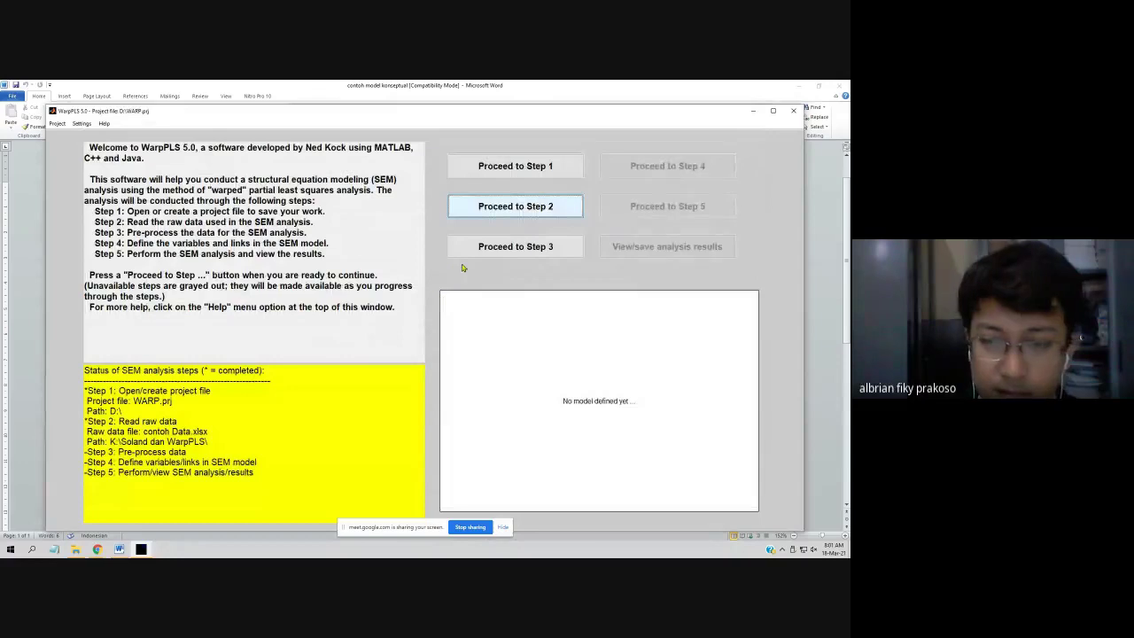
- Run the Step 3 data pre-processing and accept the standardized data table as correct
left_click(529, 249)
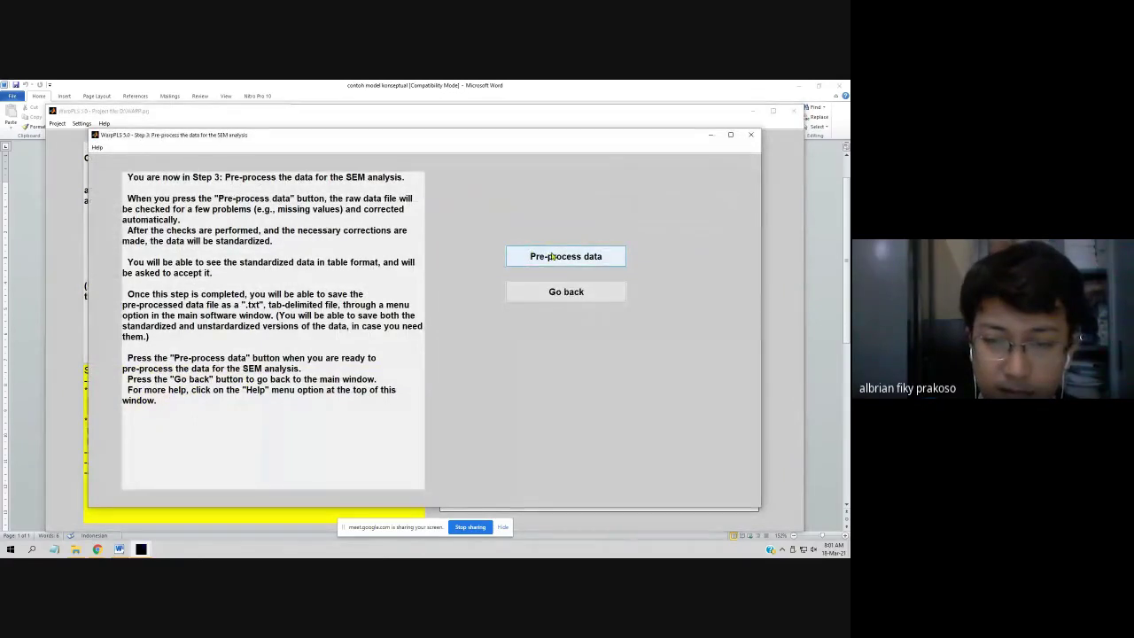
left_click(560, 258)
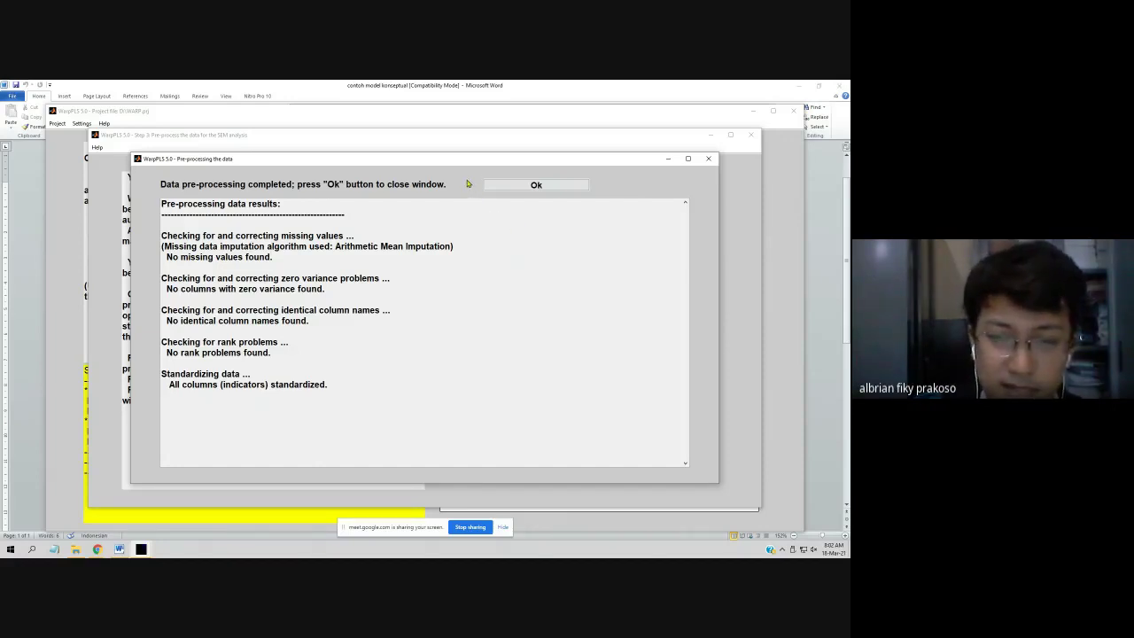
left_click(517, 184)
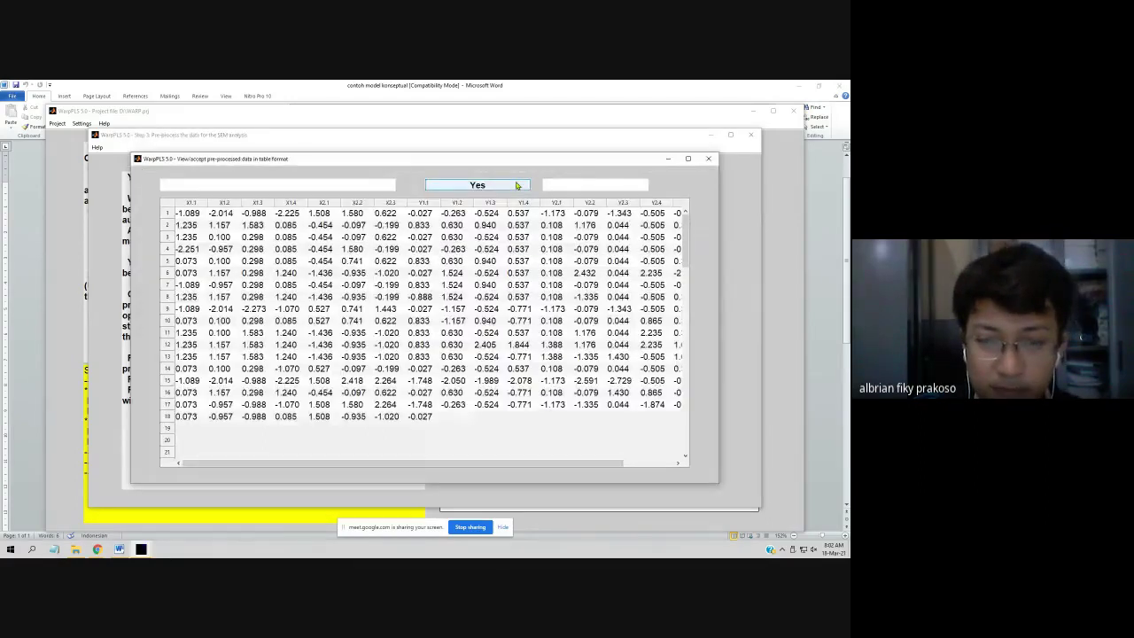
left_click(433, 342)
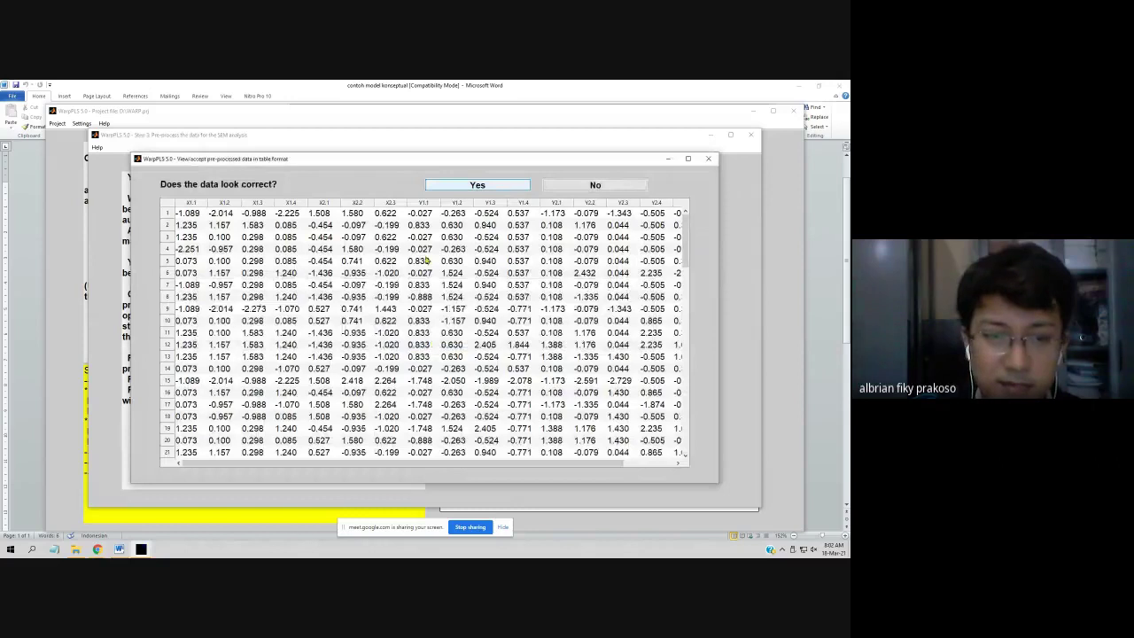
left_click(467, 187)
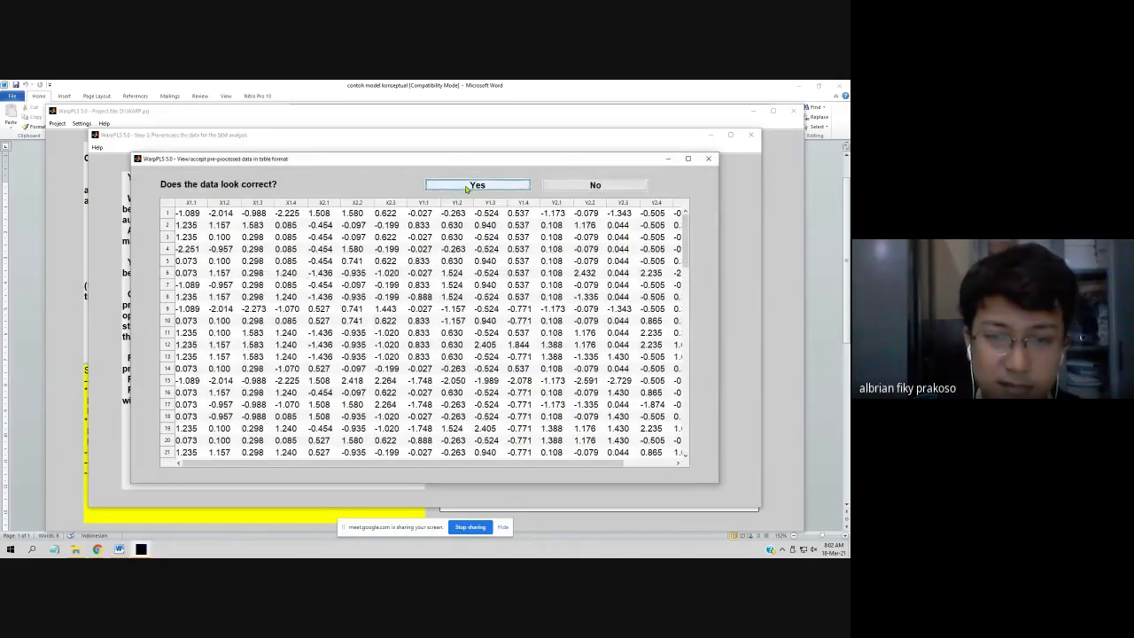
left_click(467, 186)
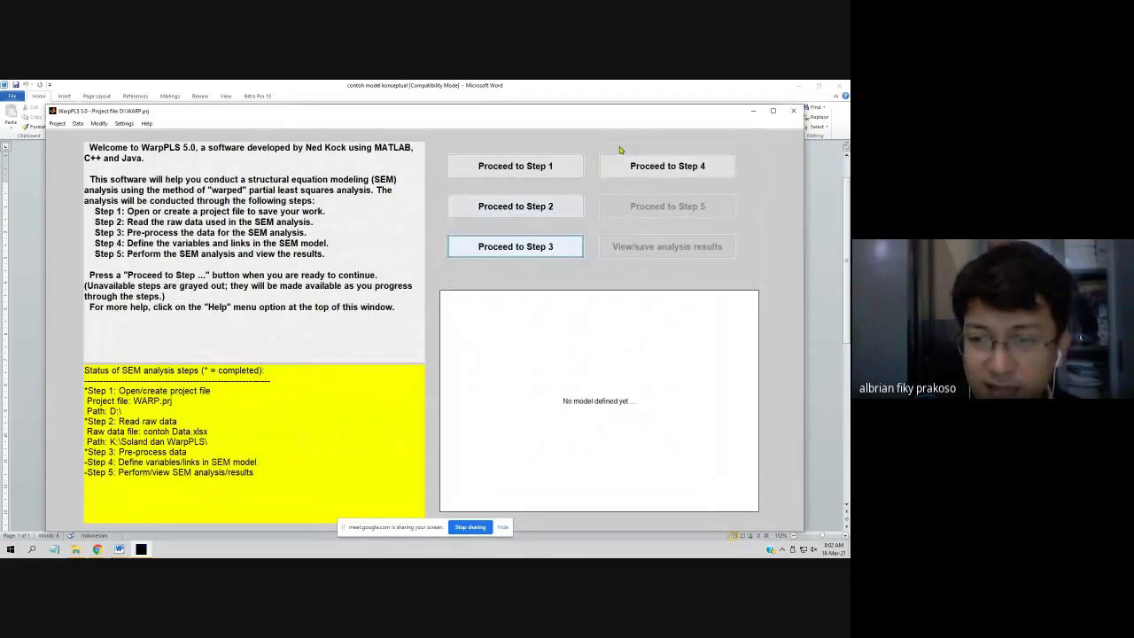
- Start defining the SEM model in Step 4 and place a new latent variable named X1 in the left part of the canvas
left_click(669, 169)
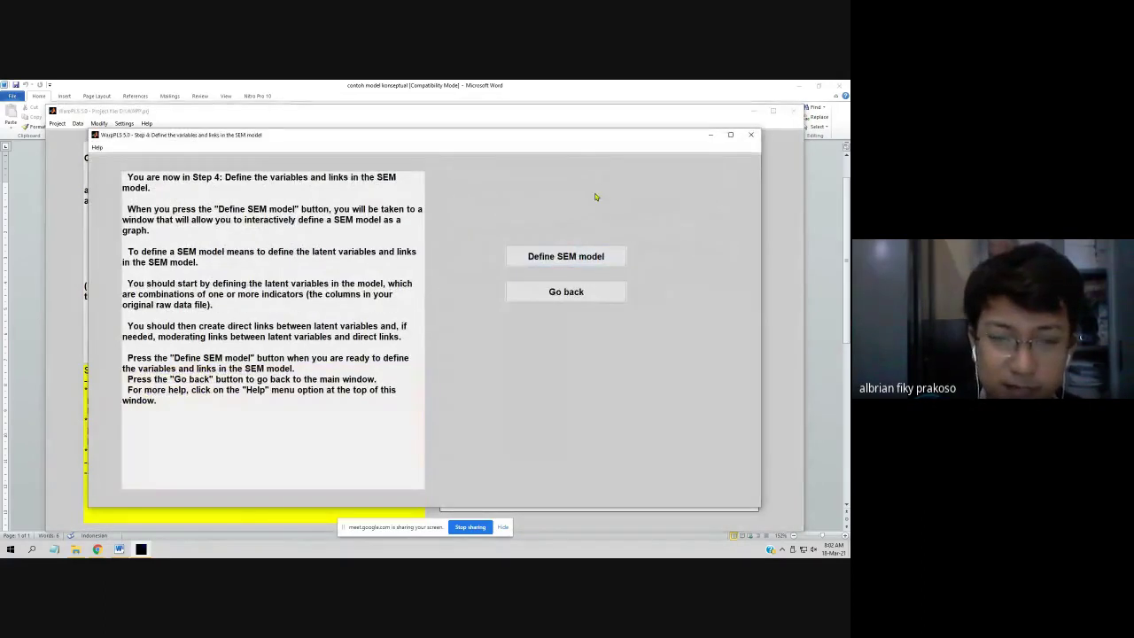
left_click(557, 260)
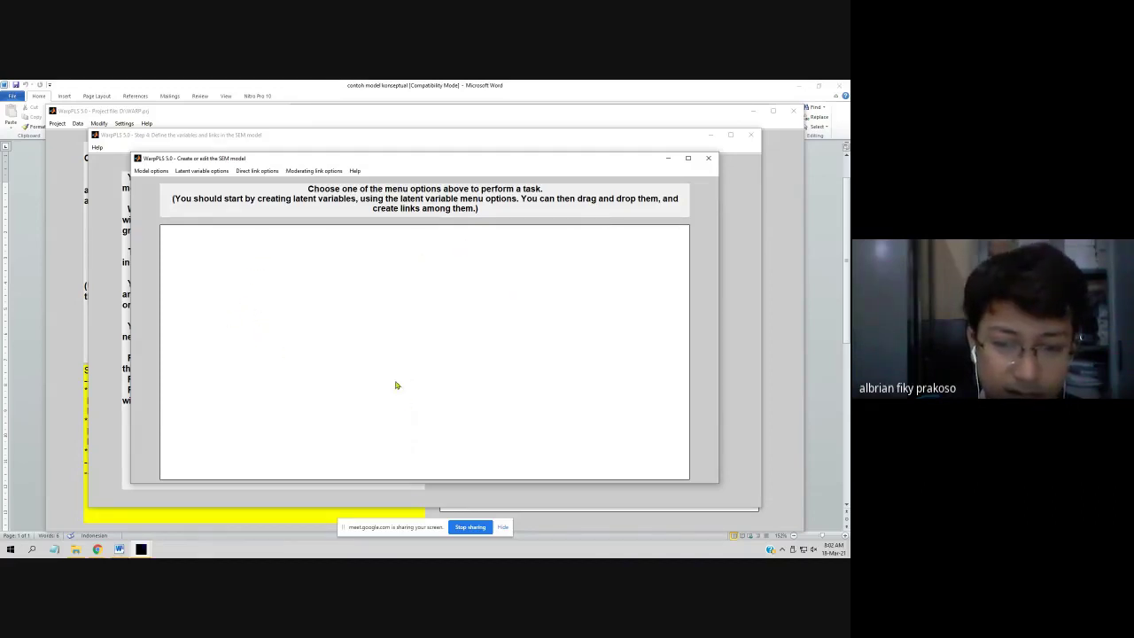
left_click(203, 171)
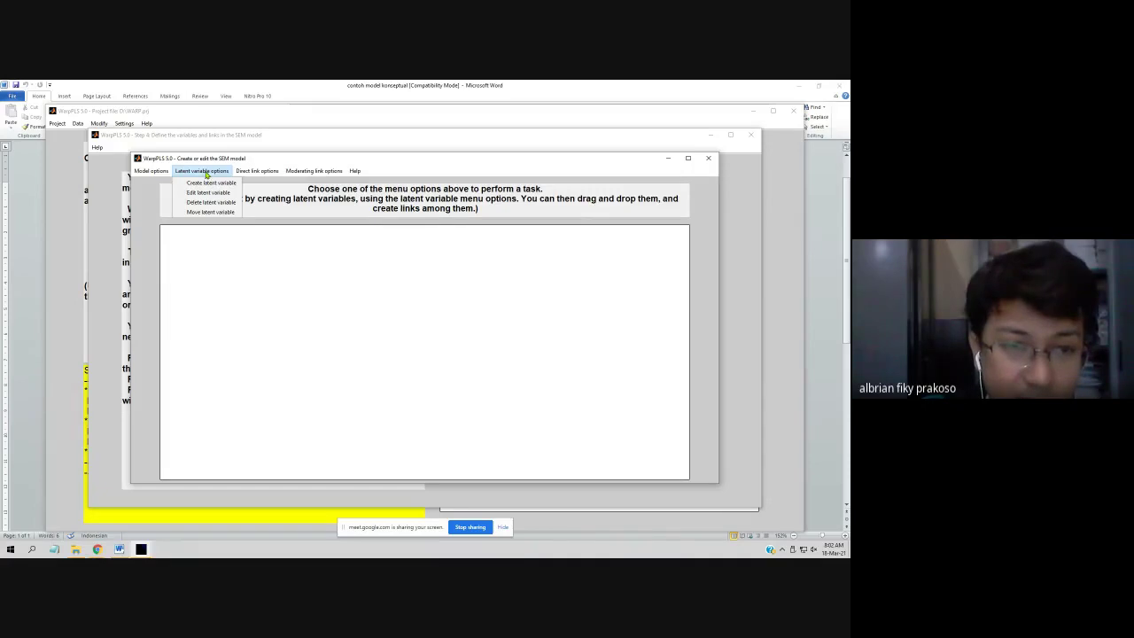
left_click(210, 184)
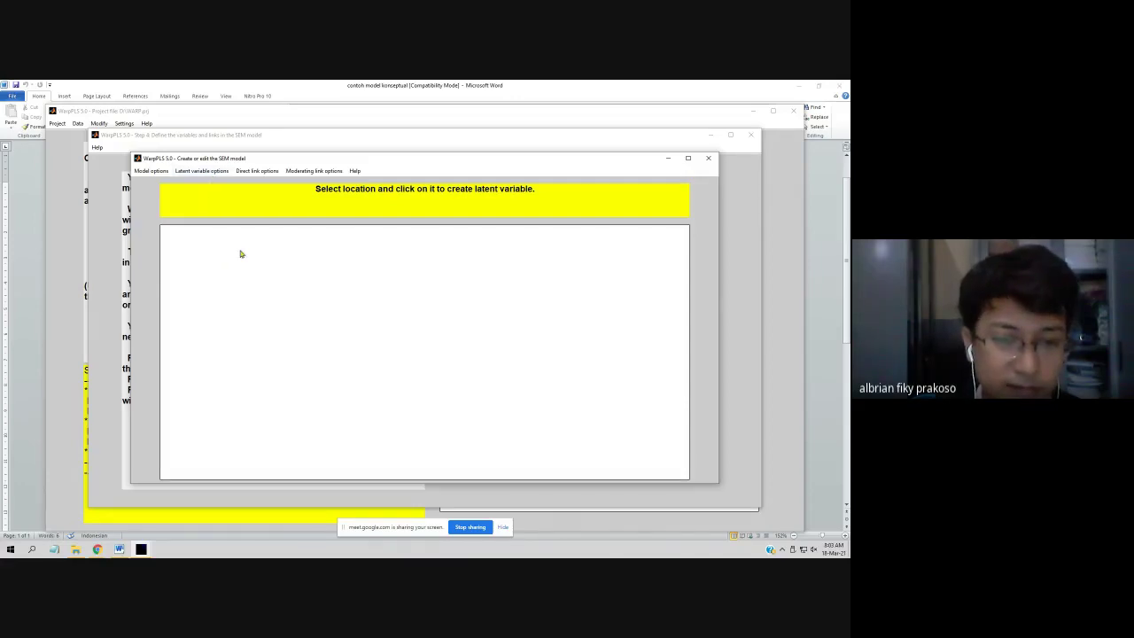
left_click(244, 303)
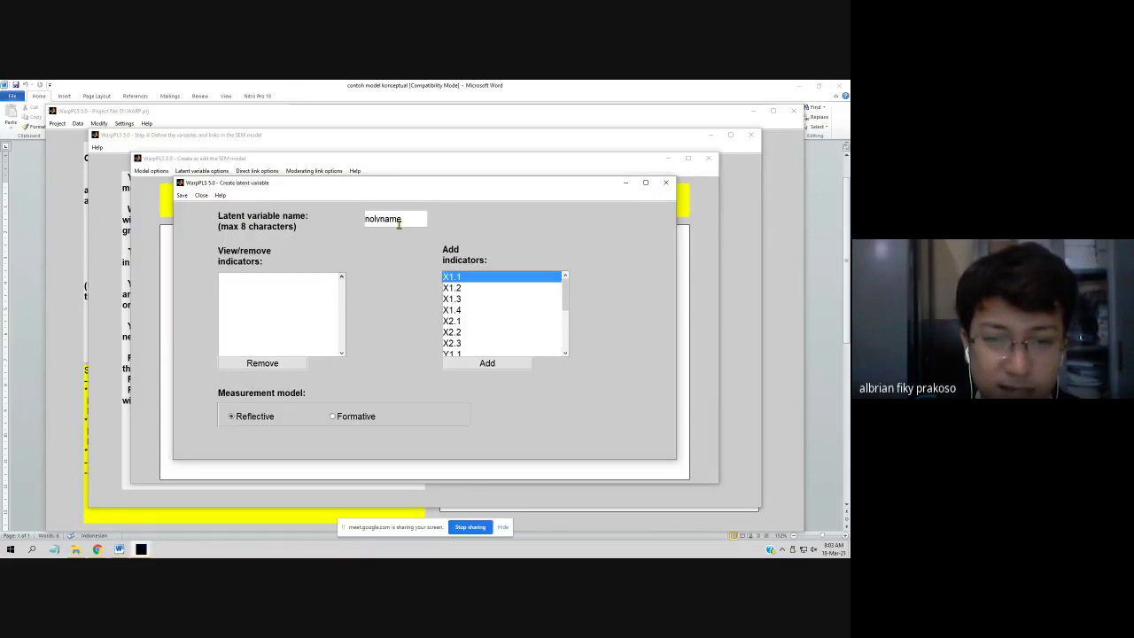
left_click_drag(404, 219, 363, 220)
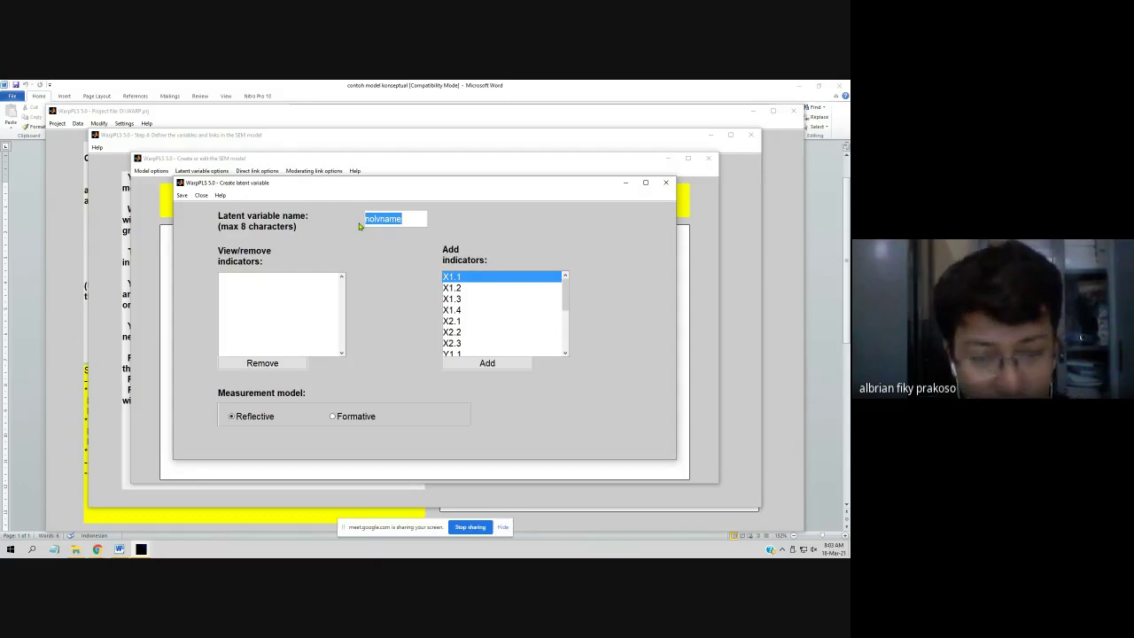
type("X1")
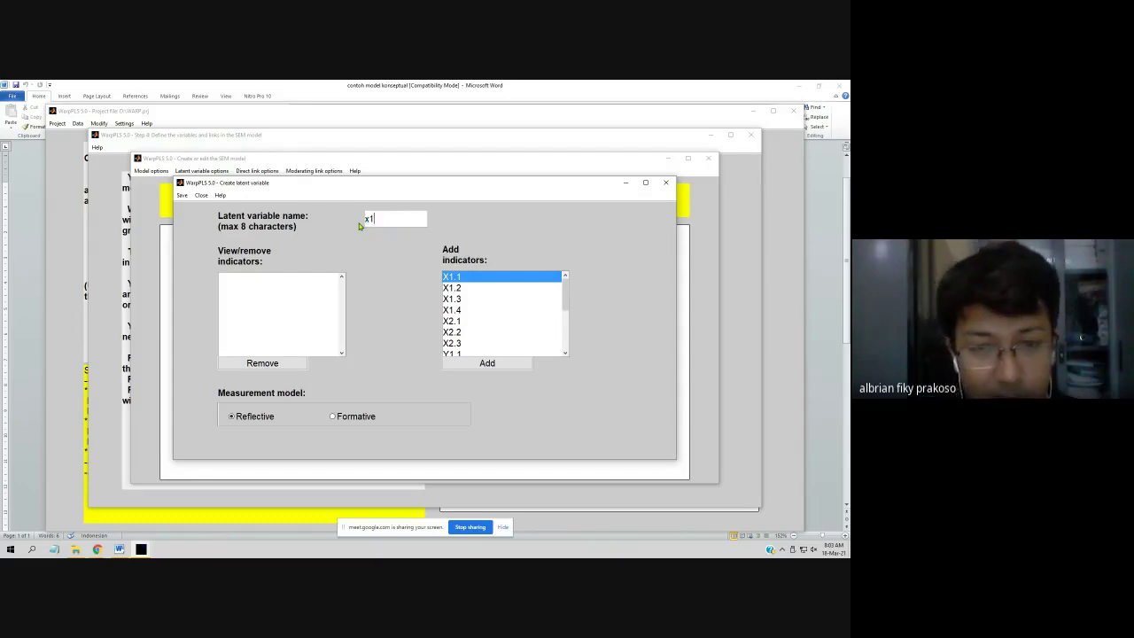
type("X1")
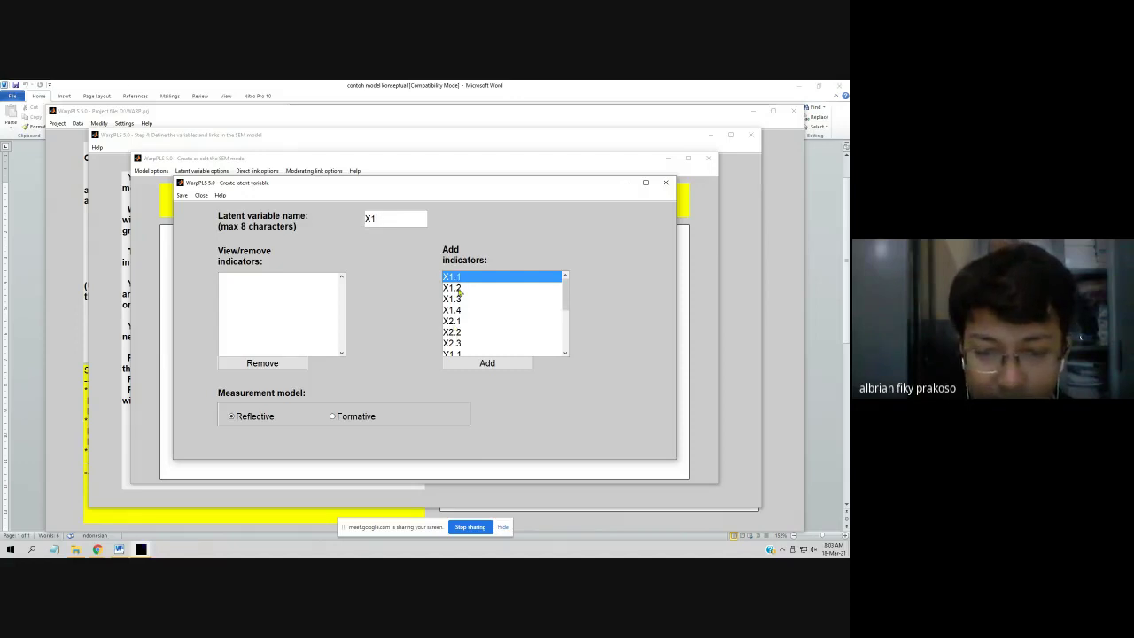
- Add the indicators X1.1, X1.2, X1.3 and X1.4 to latent variable X1
left_click(473, 363)
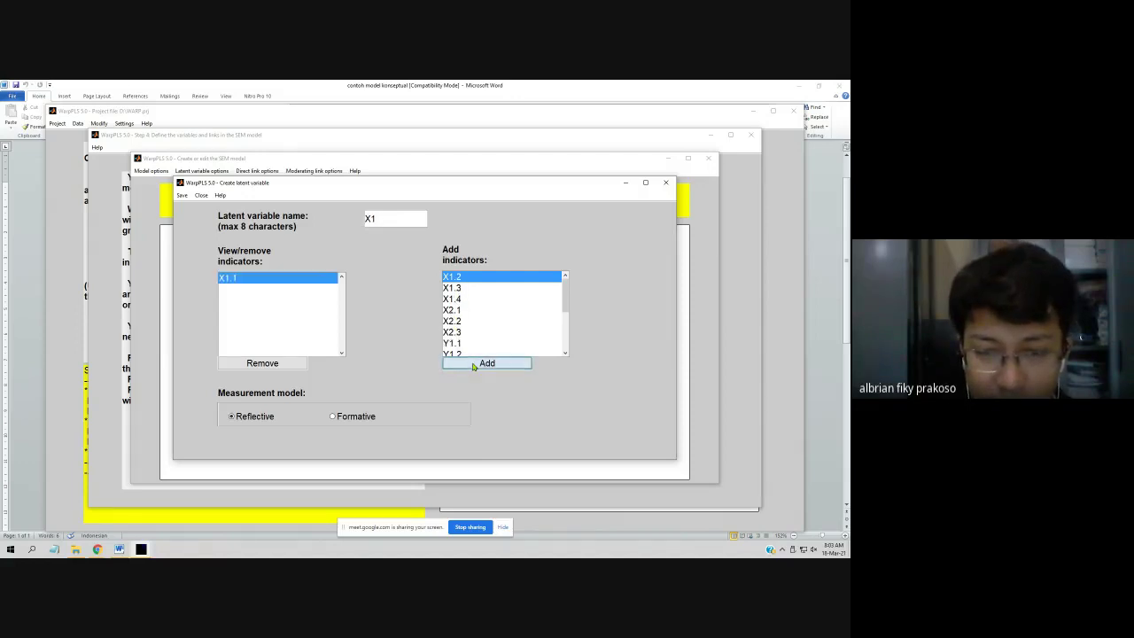
left_click(474, 365)
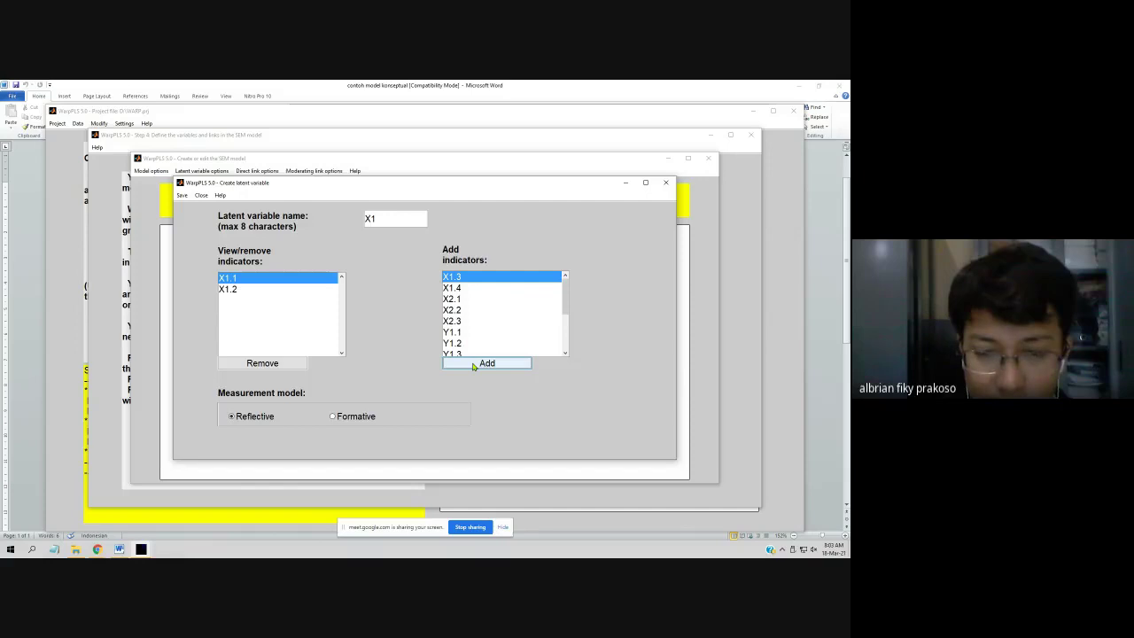
left_click(473, 366)
left_click(473, 366)
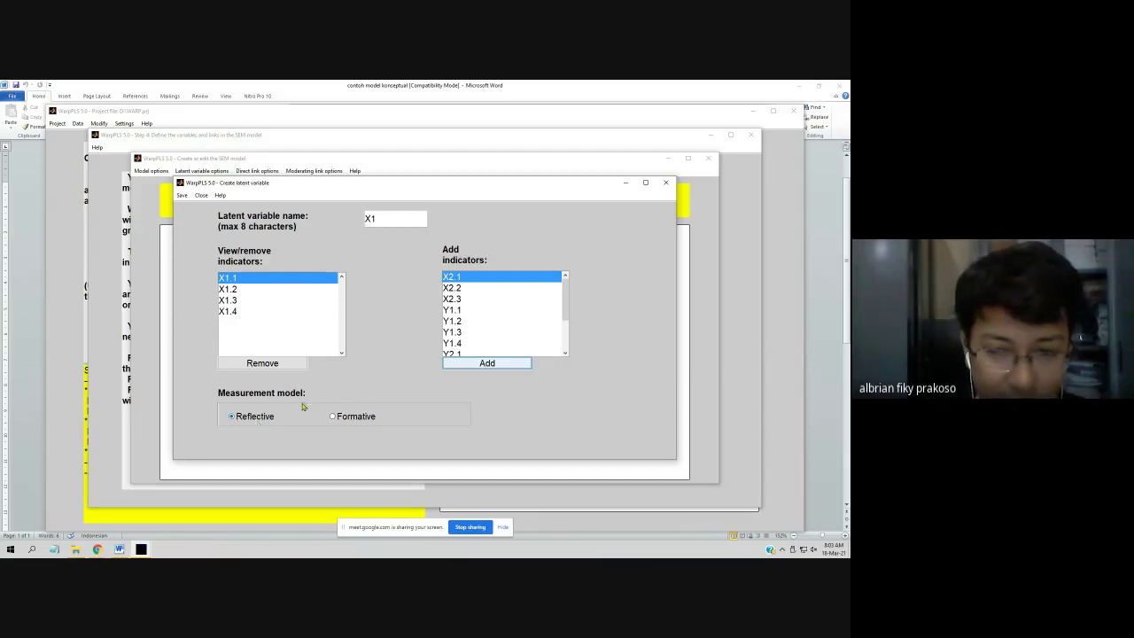
- Compare the Formative and Reflective measurement models, choose Reflective for X1, and save the latent variable settings
left_click(362, 417)
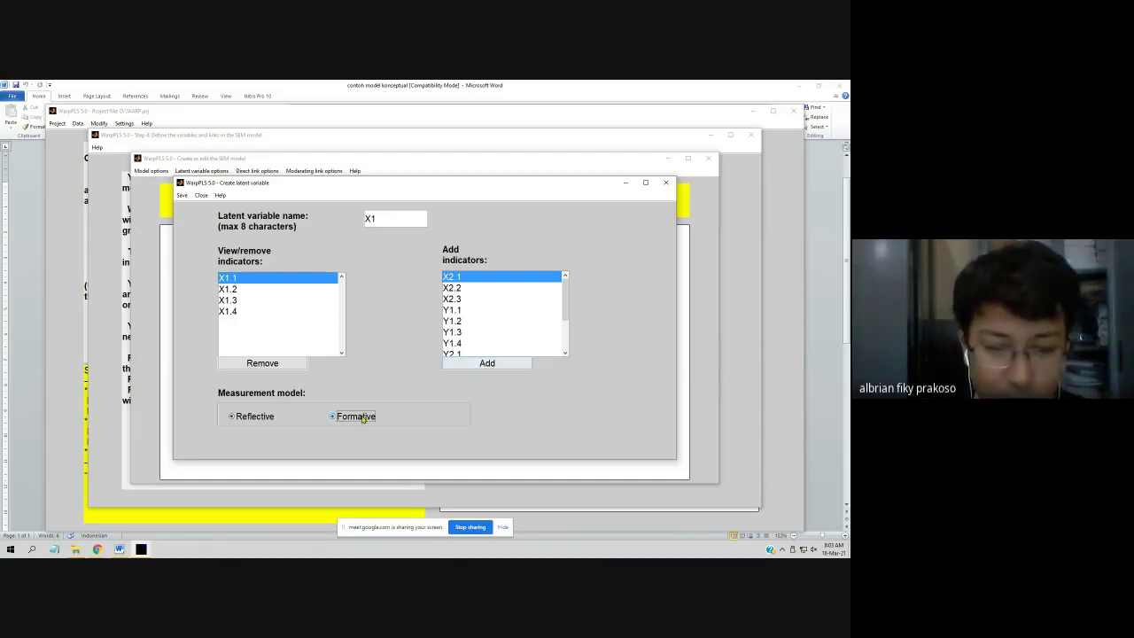
left_click(259, 416)
left_click(335, 417)
left_click(257, 415)
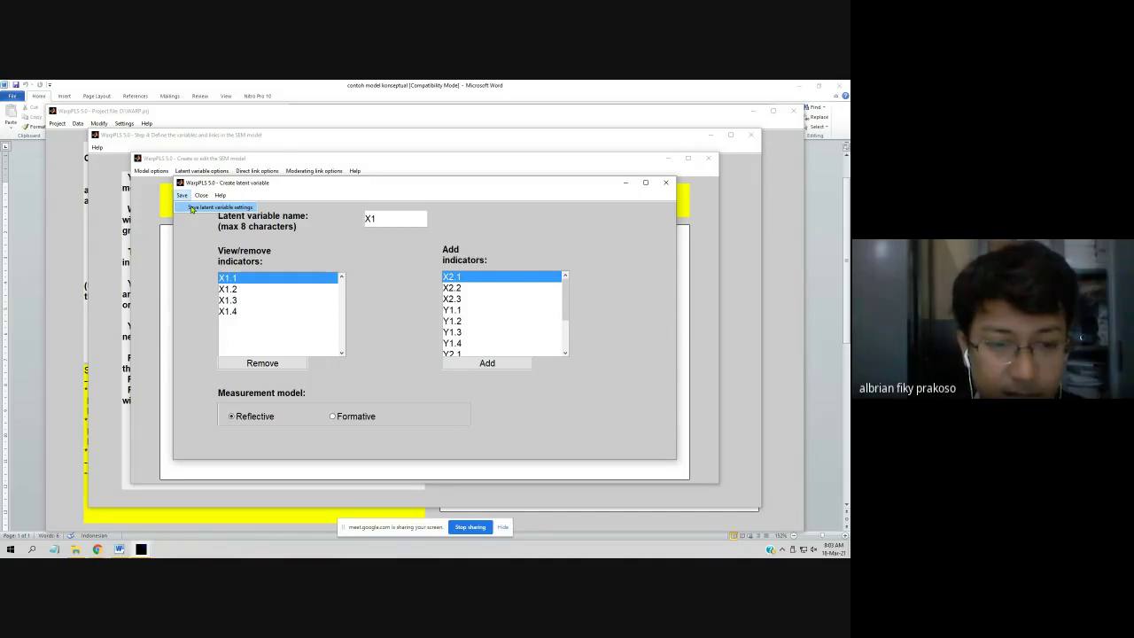
left_click(190, 209)
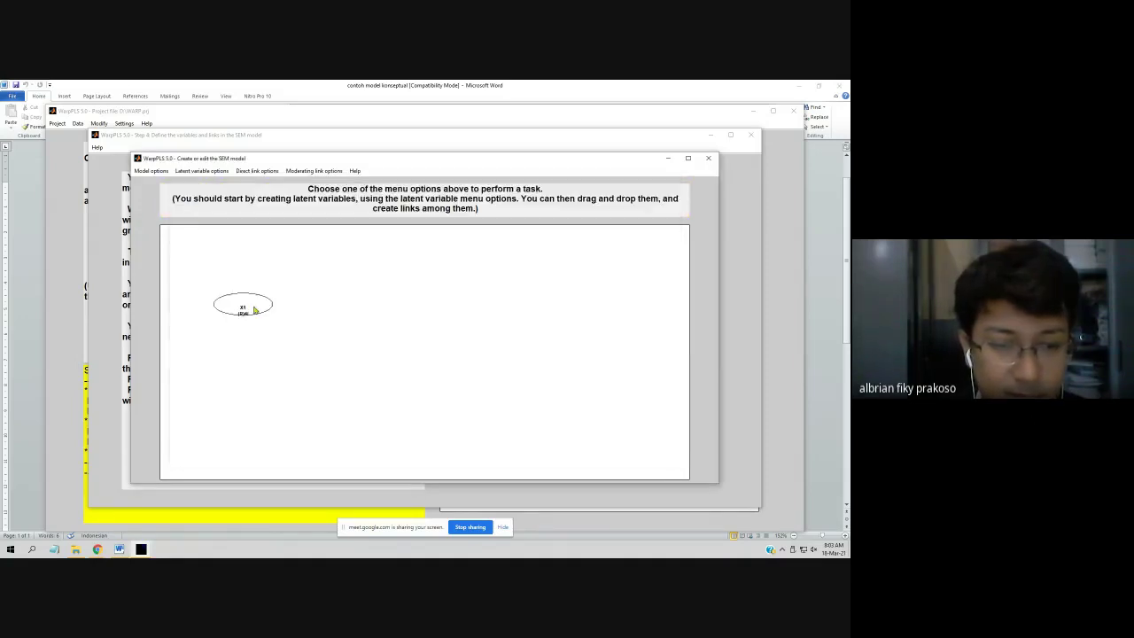
- Move X1 slightly lower on the canvas and place a new latent variable named X2 at the upper middle
left_click(244, 319)
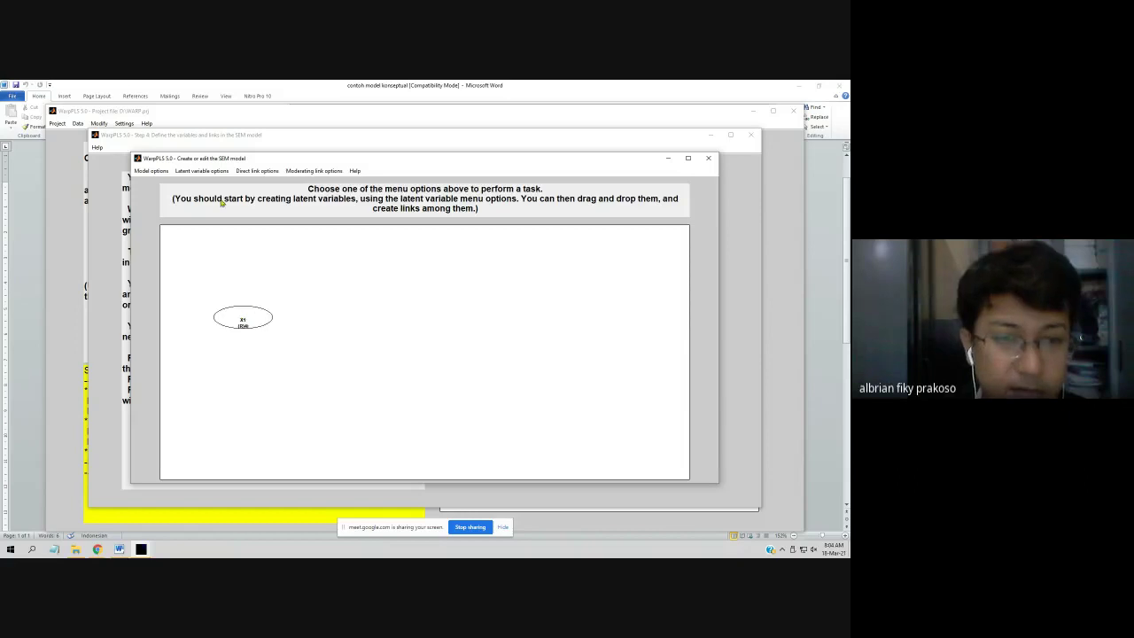
left_click(202, 171)
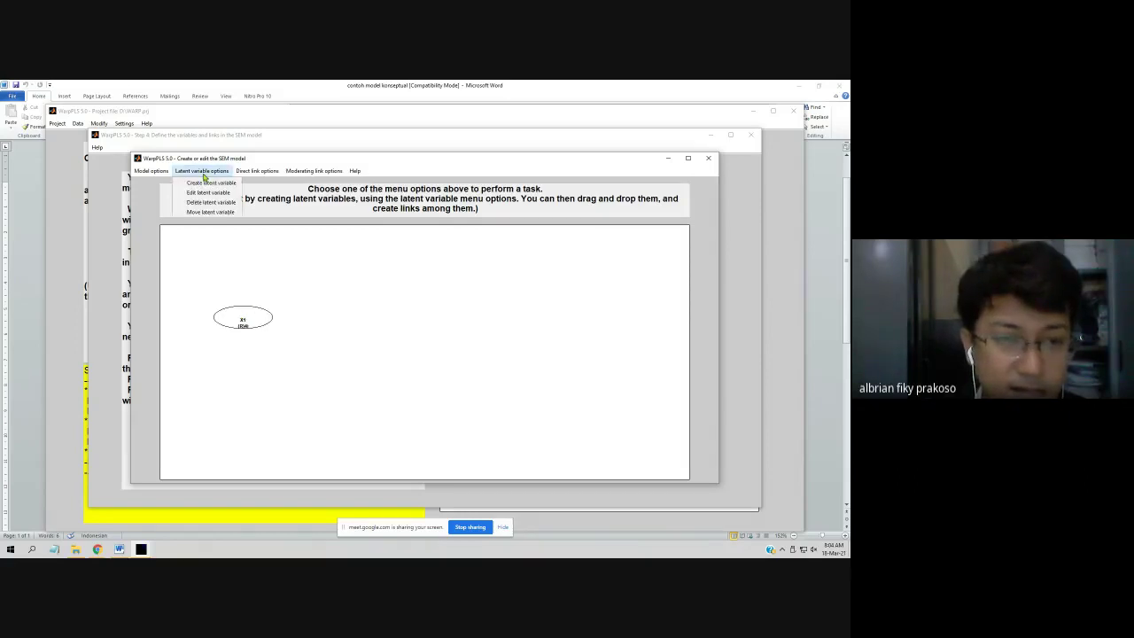
left_click(207, 182)
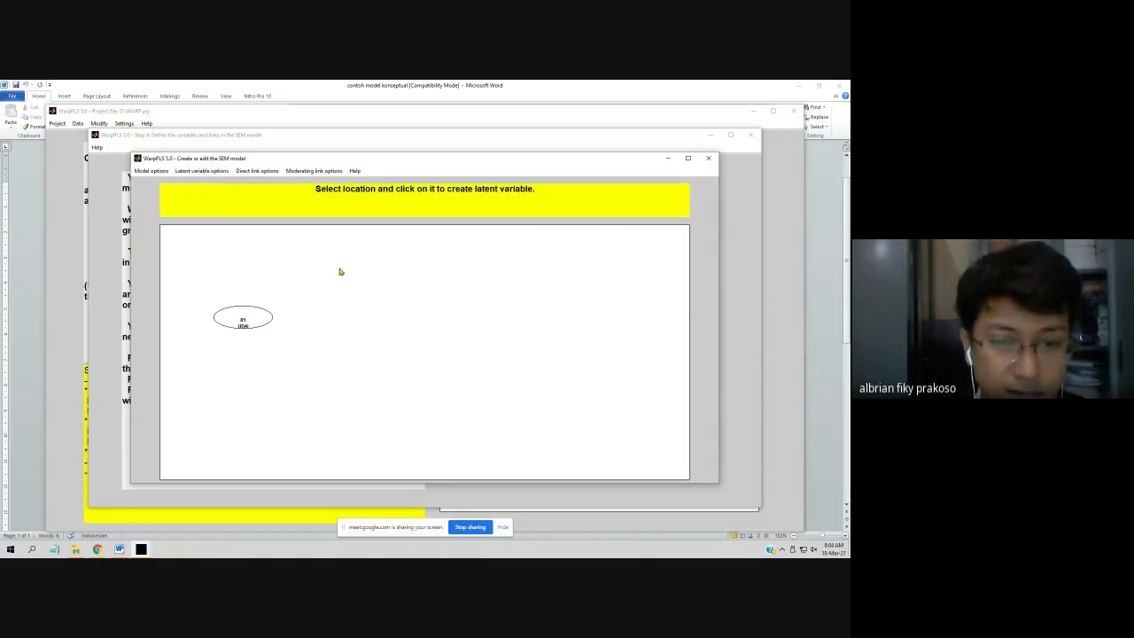
left_click(399, 243)
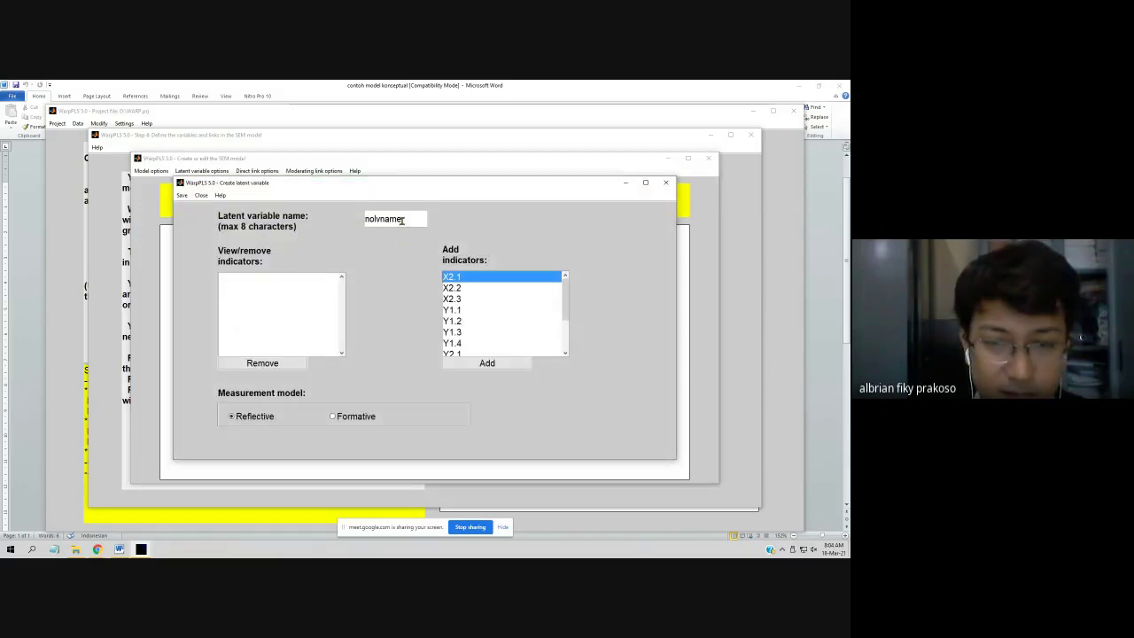
left_click(356, 219)
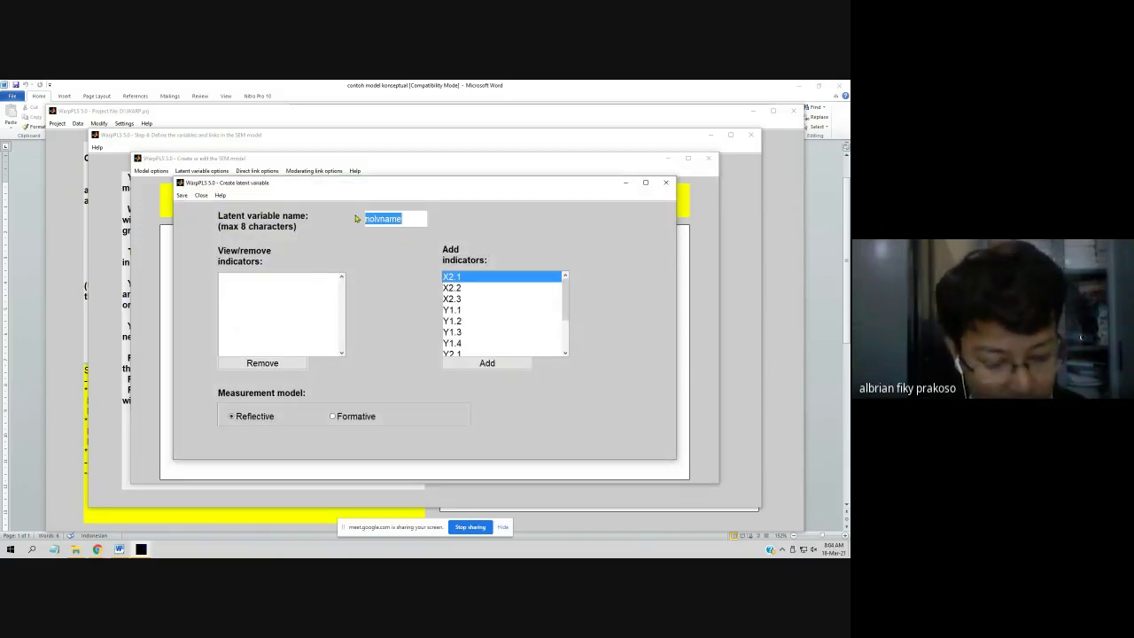
type("X2")
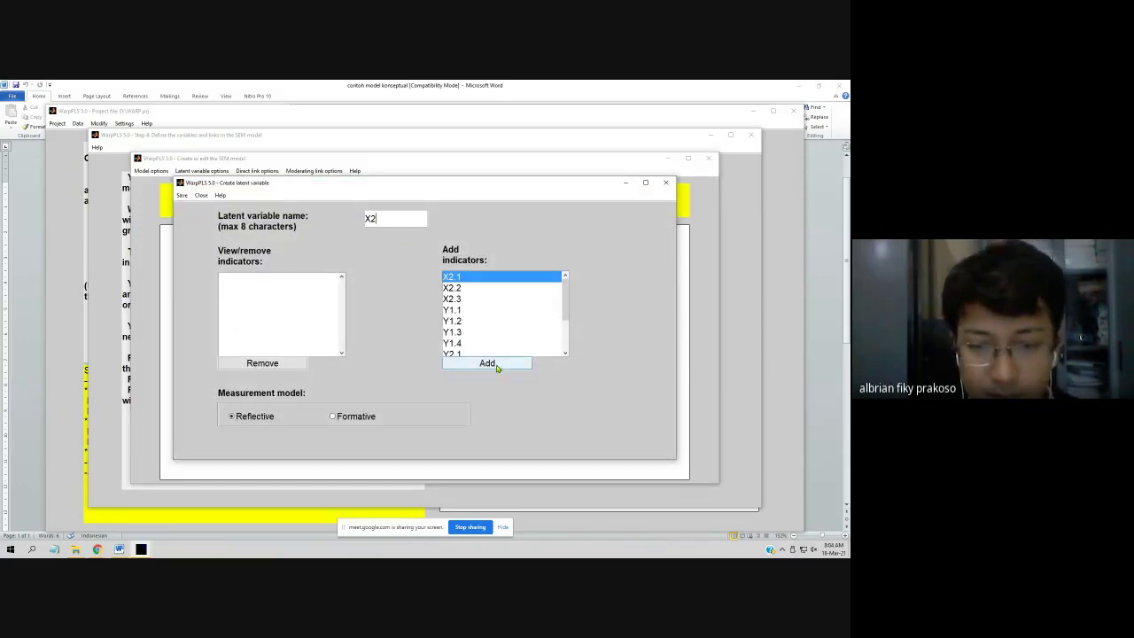
- Add the indicators X2.1, X2.2 and X2.3 to latent variable X2 and save its settings
left_click(497, 367)
left_click(496, 364)
left_click(496, 364)
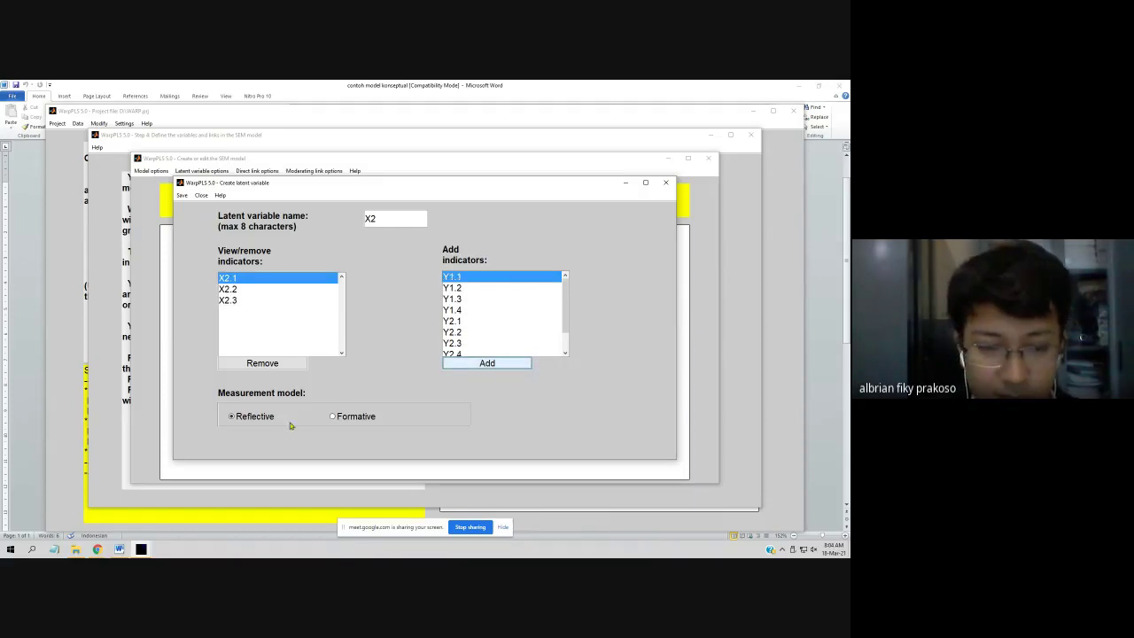
left_click(181, 194)
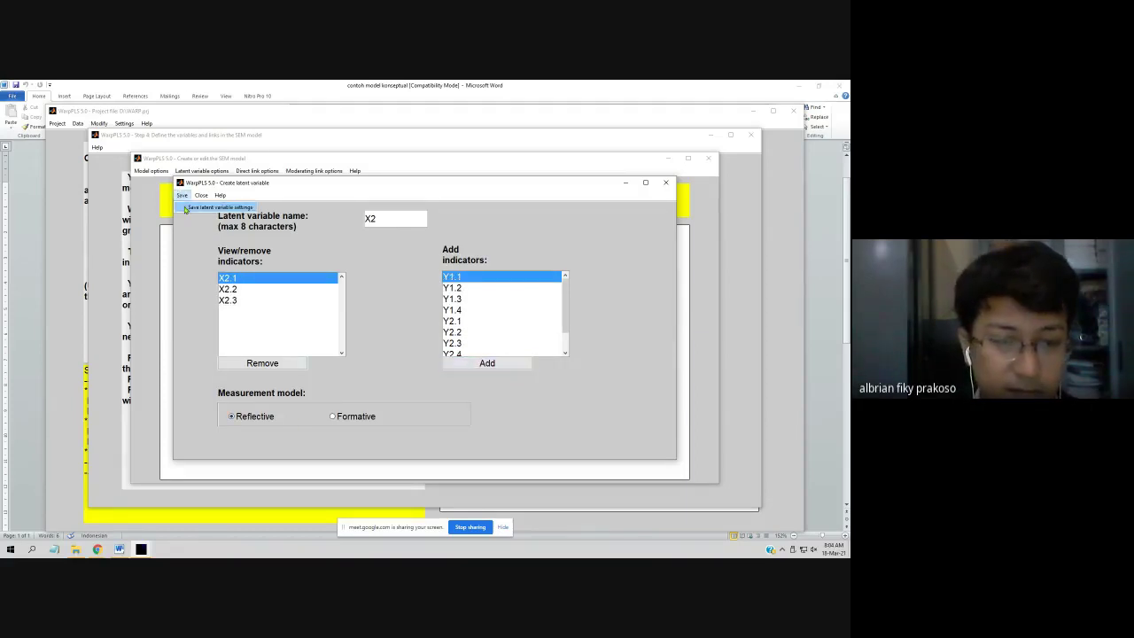
left_click(186, 209)
- Place a new latent variable named Y1 on the canvas directly below X2, lower than X1
left_click(201, 170)
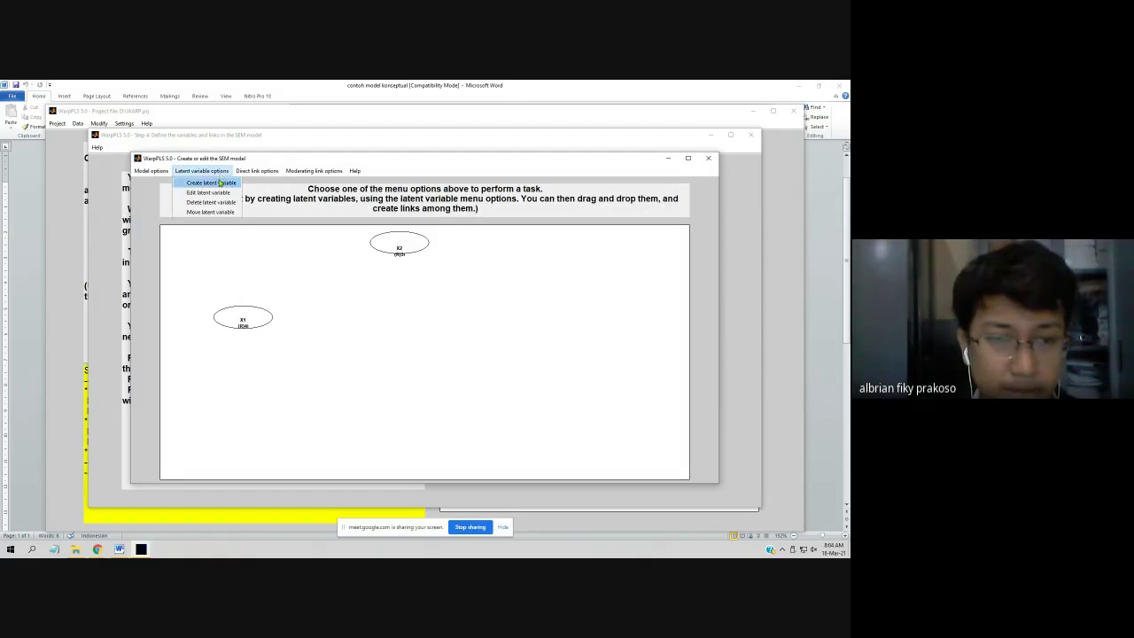
left_click(219, 182)
left_click(405, 387)
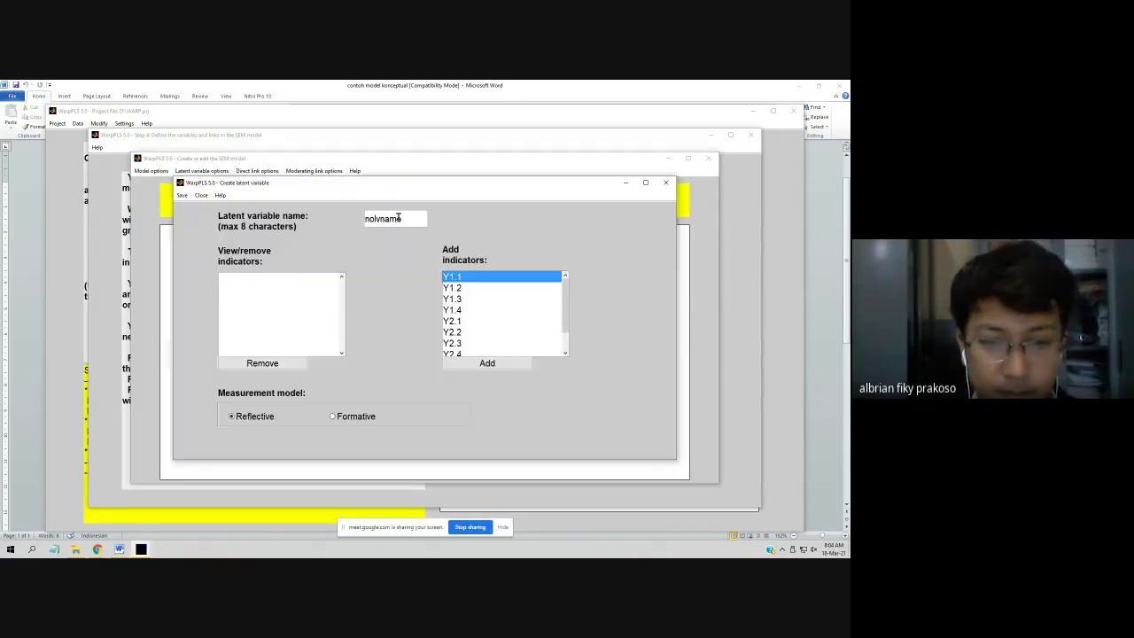
double_click(361, 221)
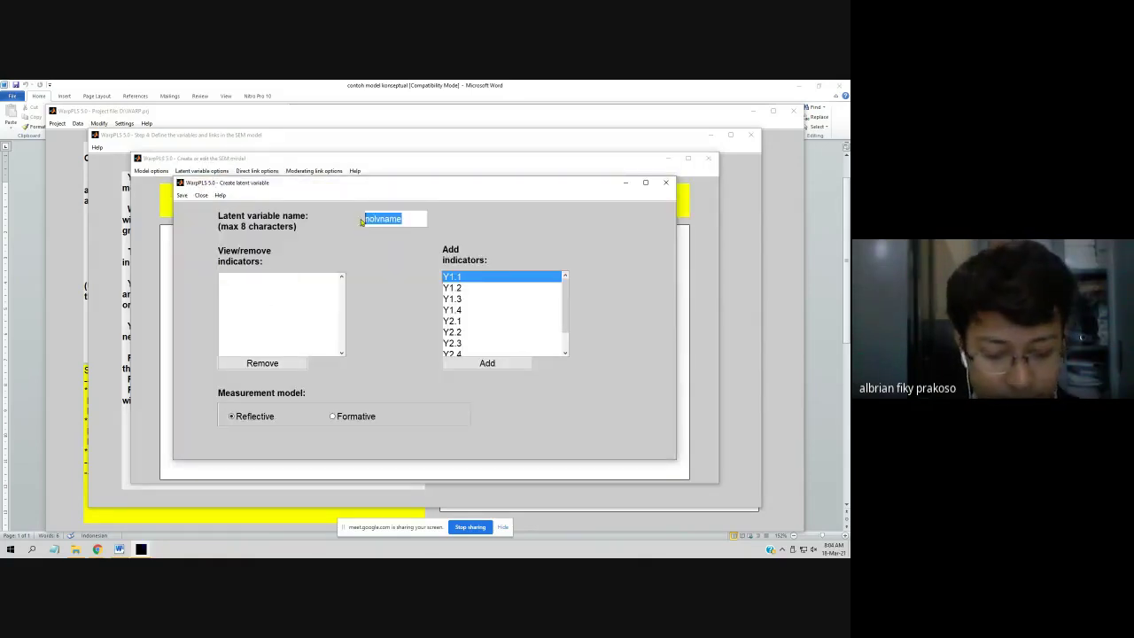
type("Y1")
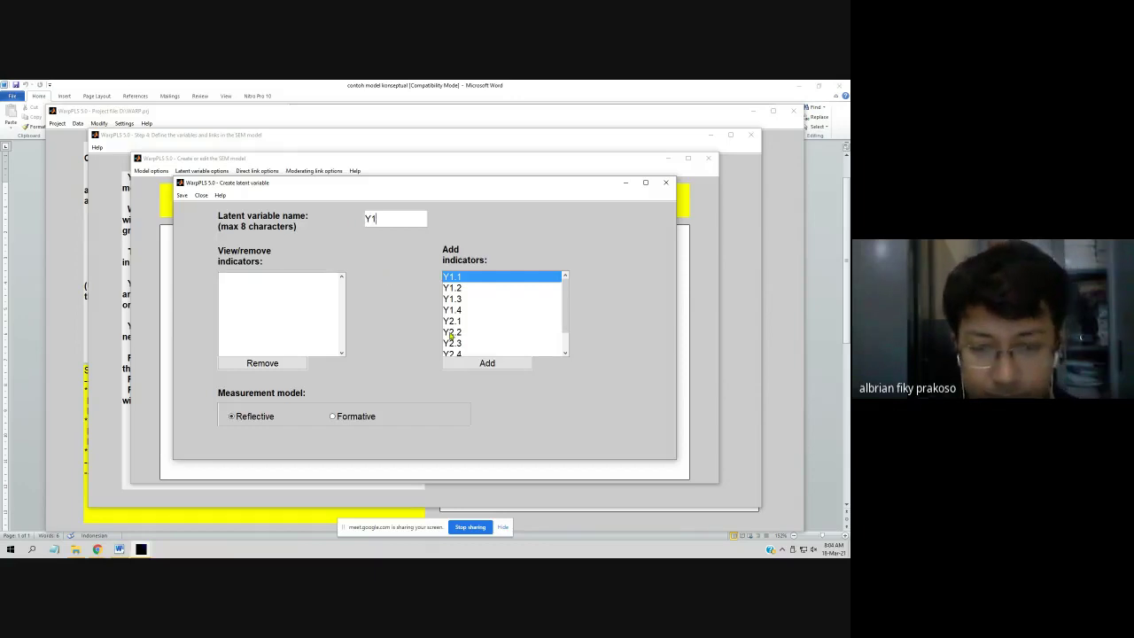
- Add the indicators Y1.1, Y1.2, Y1.3 and Y1.4 to latent variable Y1 and save its settings
left_click(497, 366)
left_click(497, 366)
left_click(496, 366)
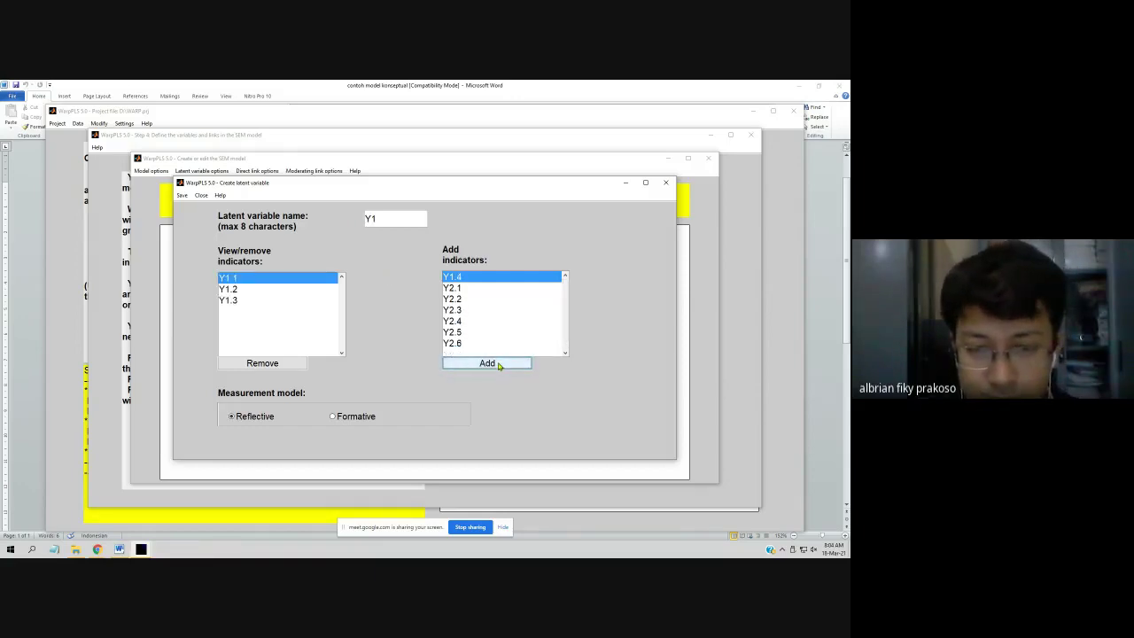
left_click(497, 365)
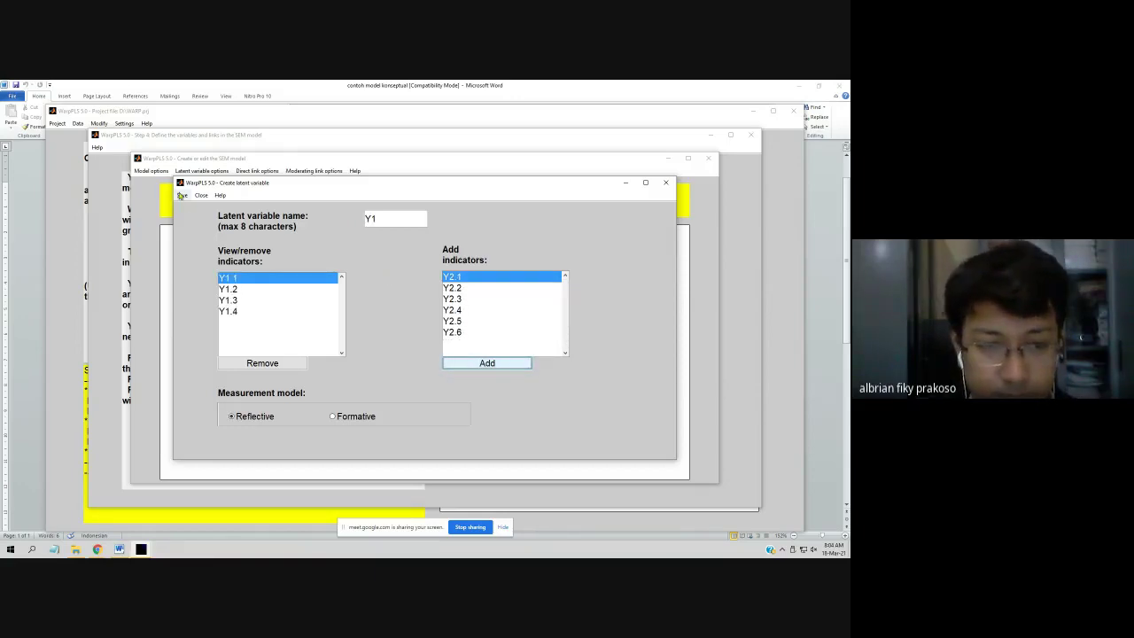
left_click(192, 211)
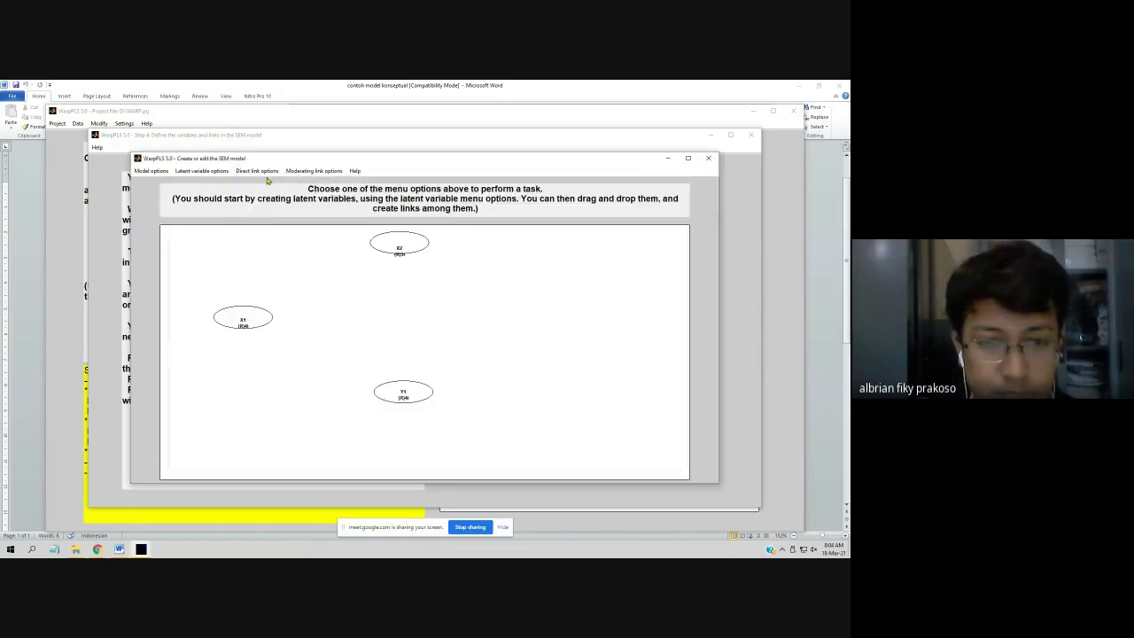
- Place a new latent variable named Y2 in the right part of the canvas, level with X1
left_click(219, 172)
left_click(202, 182)
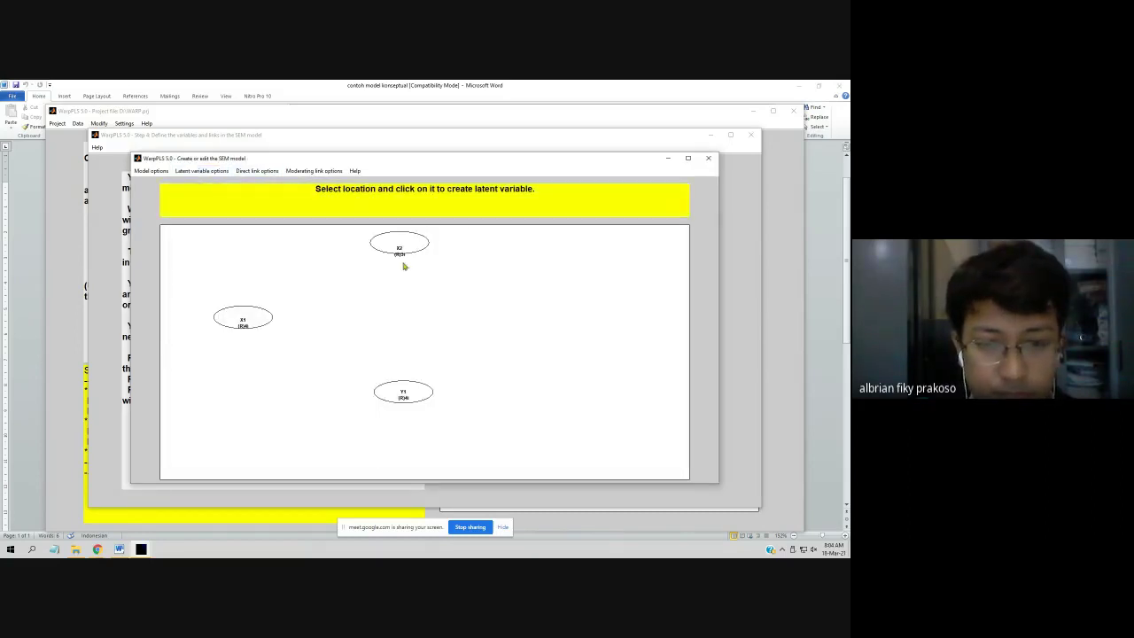
left_click(566, 314)
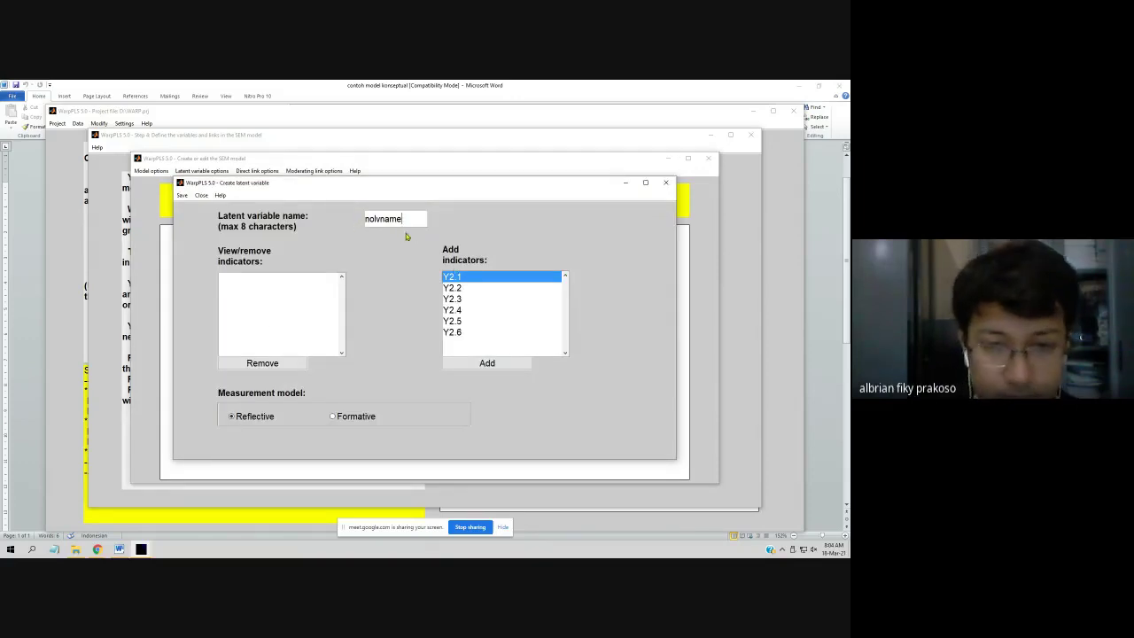
left_click_drag(405, 220, 368, 221)
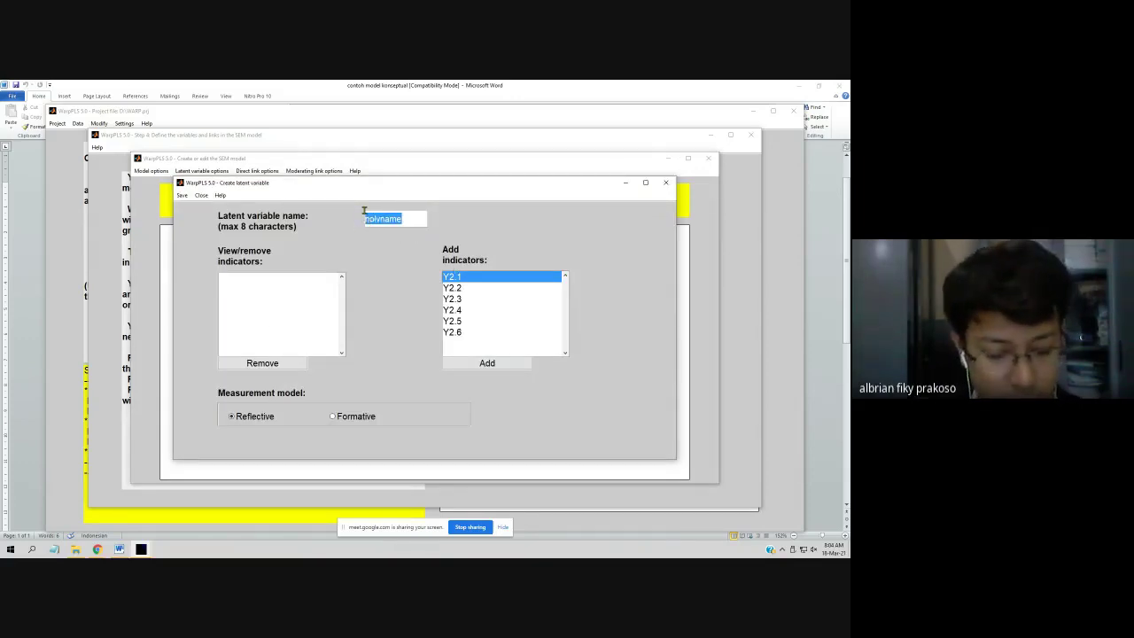
type("Y2")
- Add the indicators Y2.1 through Y2.6 to latent variable Y2 and save its settings
left_click(509, 365)
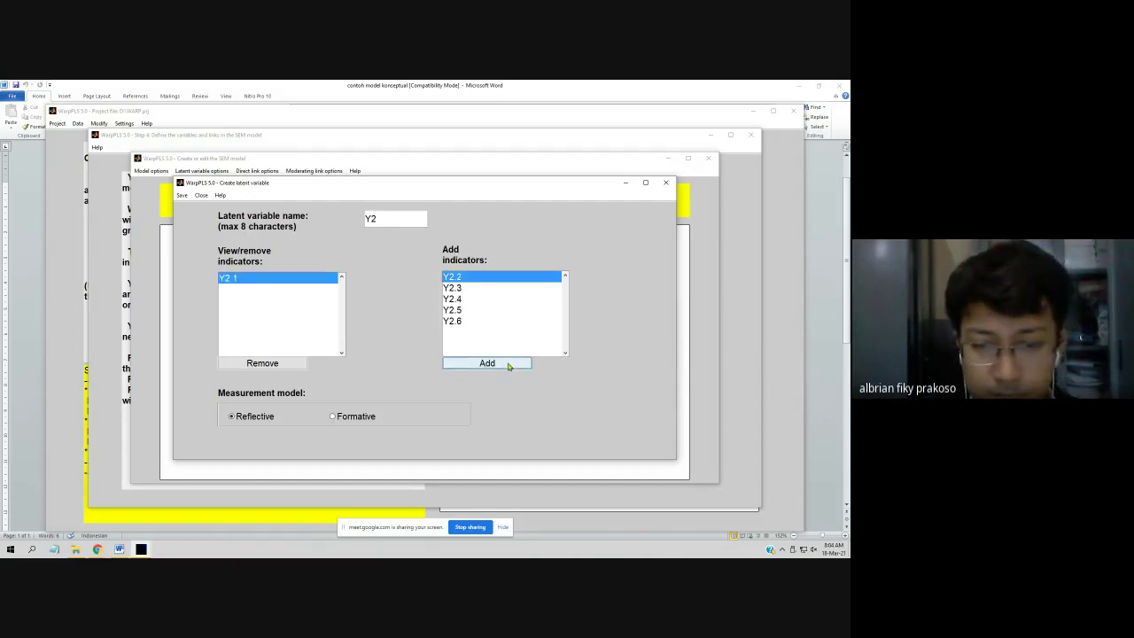
left_click(509, 365)
left_click(509, 365)
left_click(510, 365)
left_click(509, 365)
left_click(509, 365)
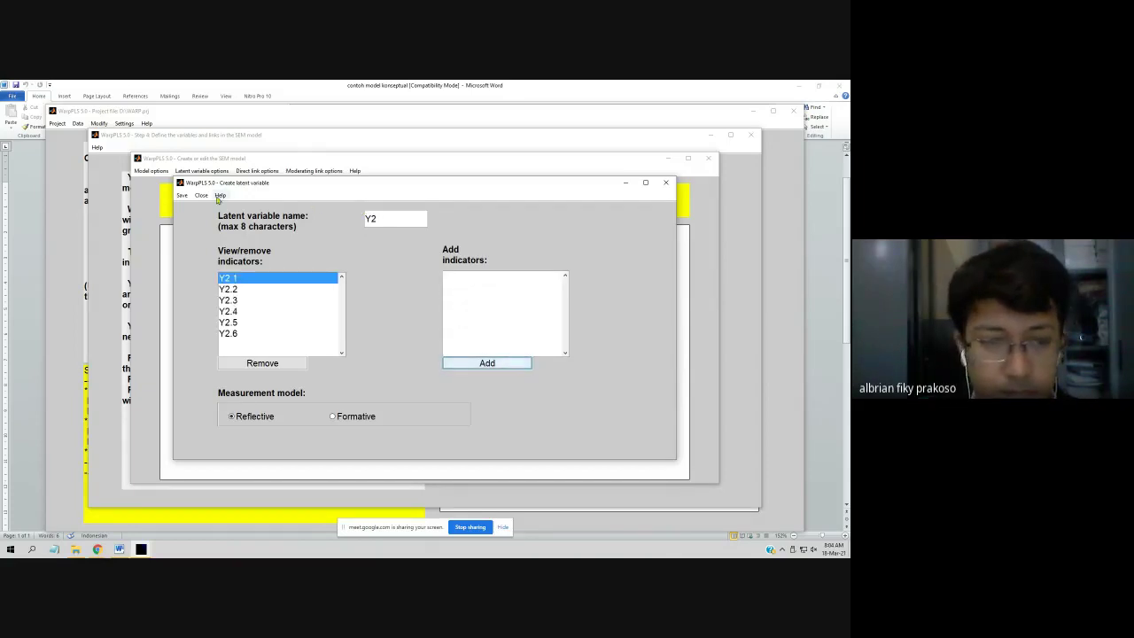
left_click(182, 195)
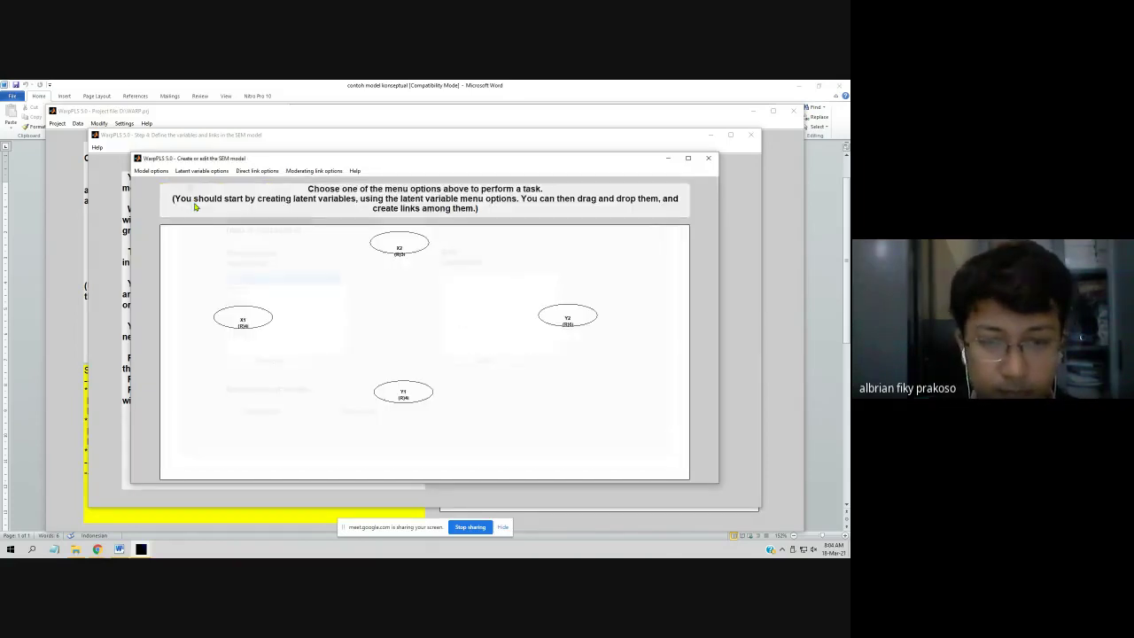
- Show the indicators of all latent variables in the model graph, hide them once, and show them again
left_click(202, 172)
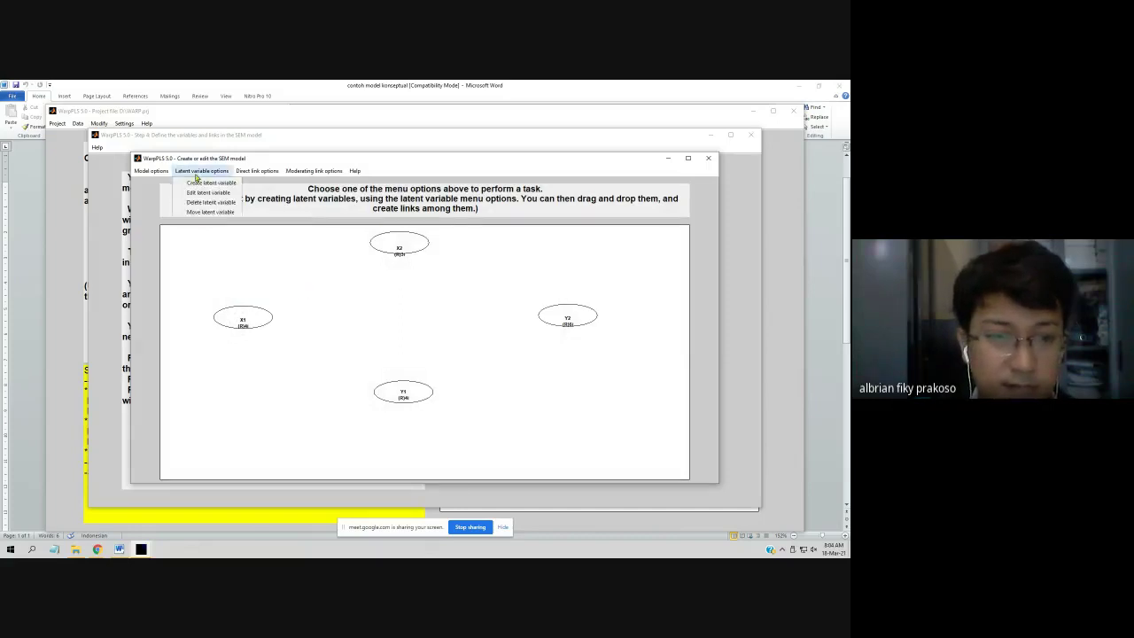
left_click(170, 202)
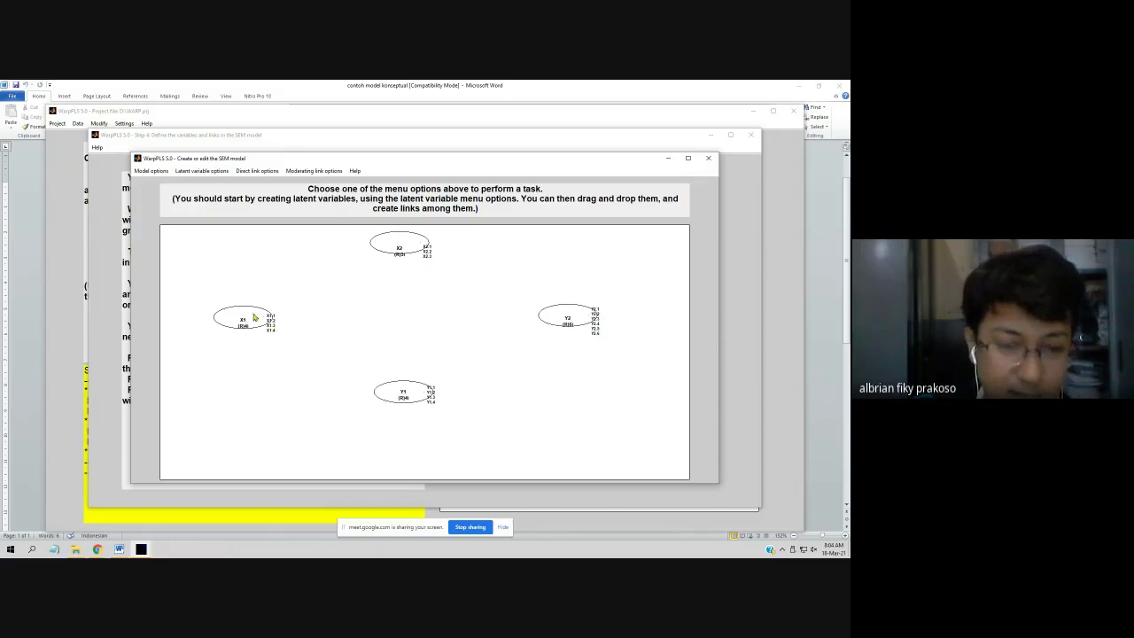
left_click(151, 170)
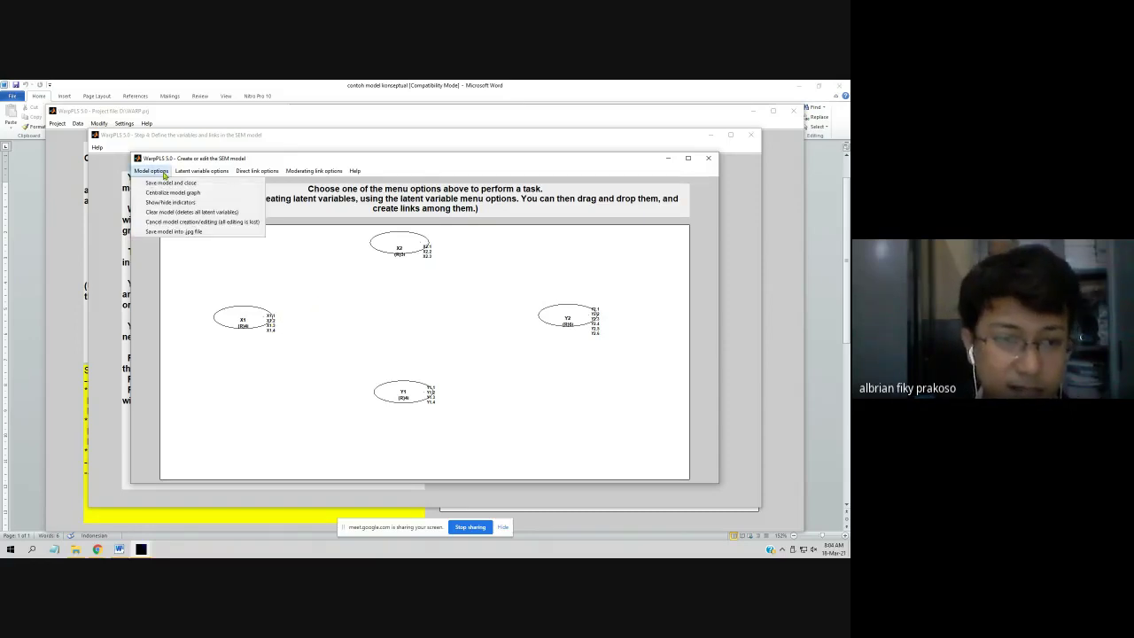
left_click(191, 205)
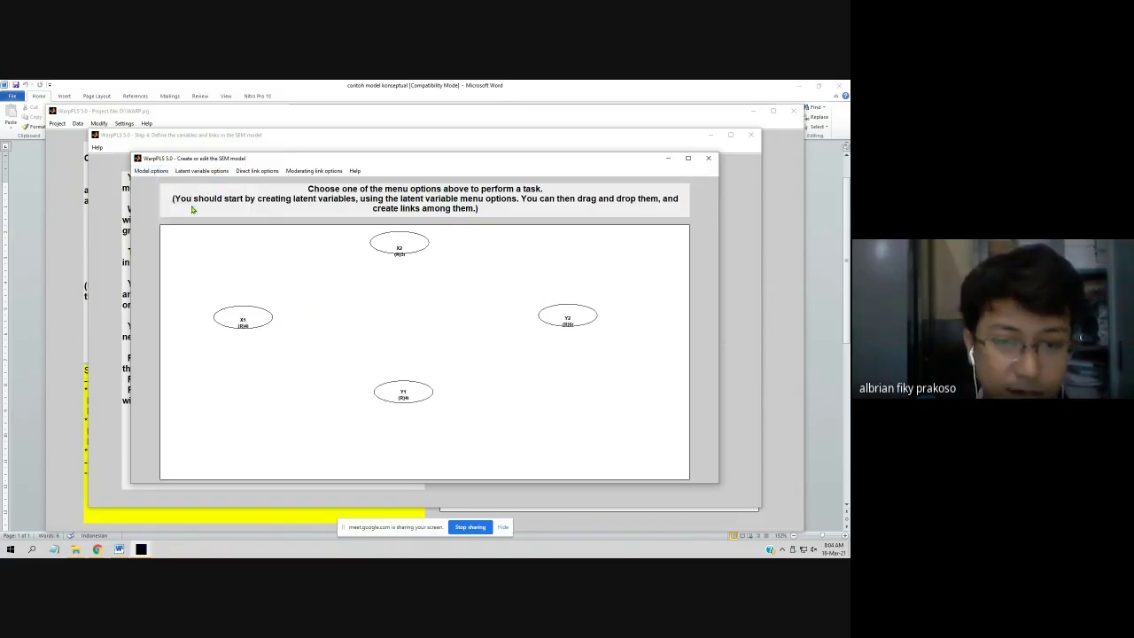
left_click(150, 170)
left_click(175, 202)
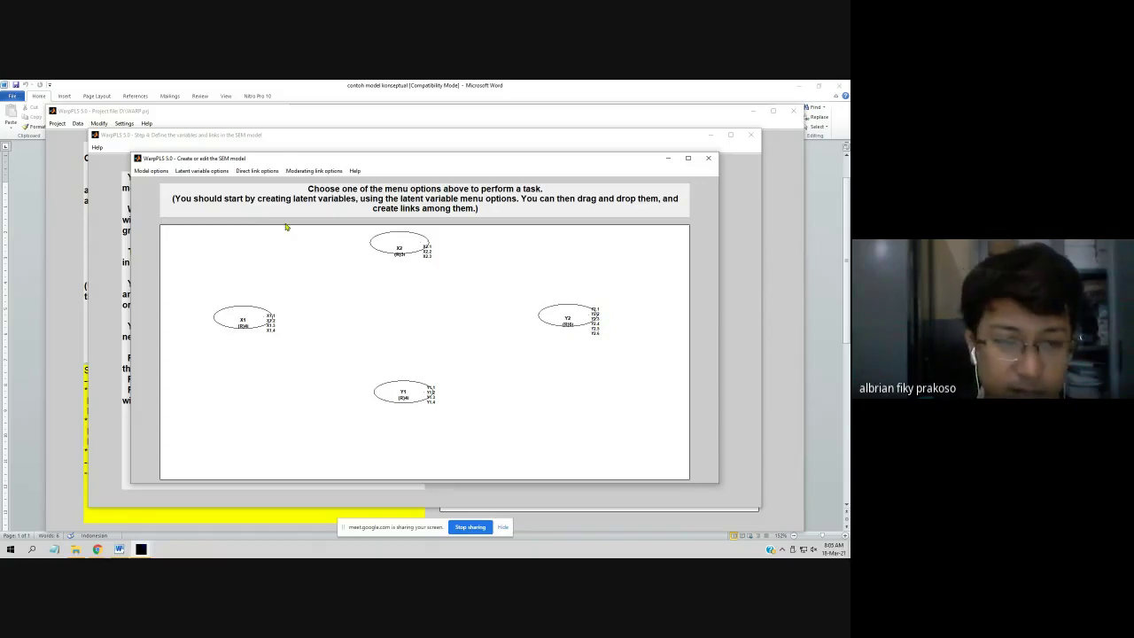
- Create a direct link from latent variable X1 to latent variable Y1
left_click(260, 172)
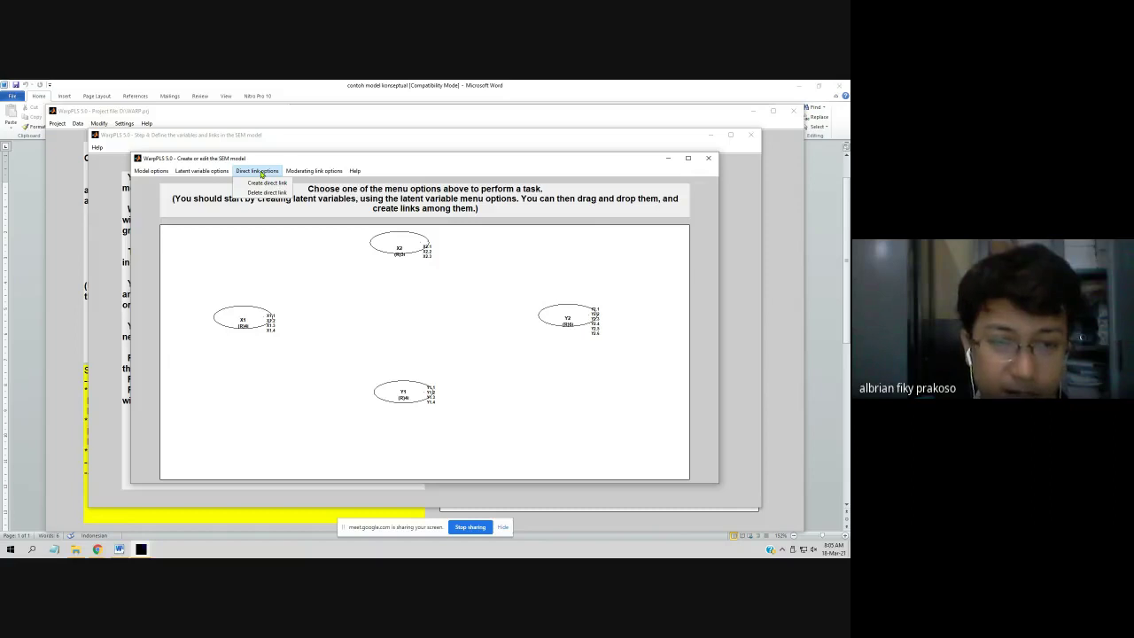
mouse_move(310, 173)
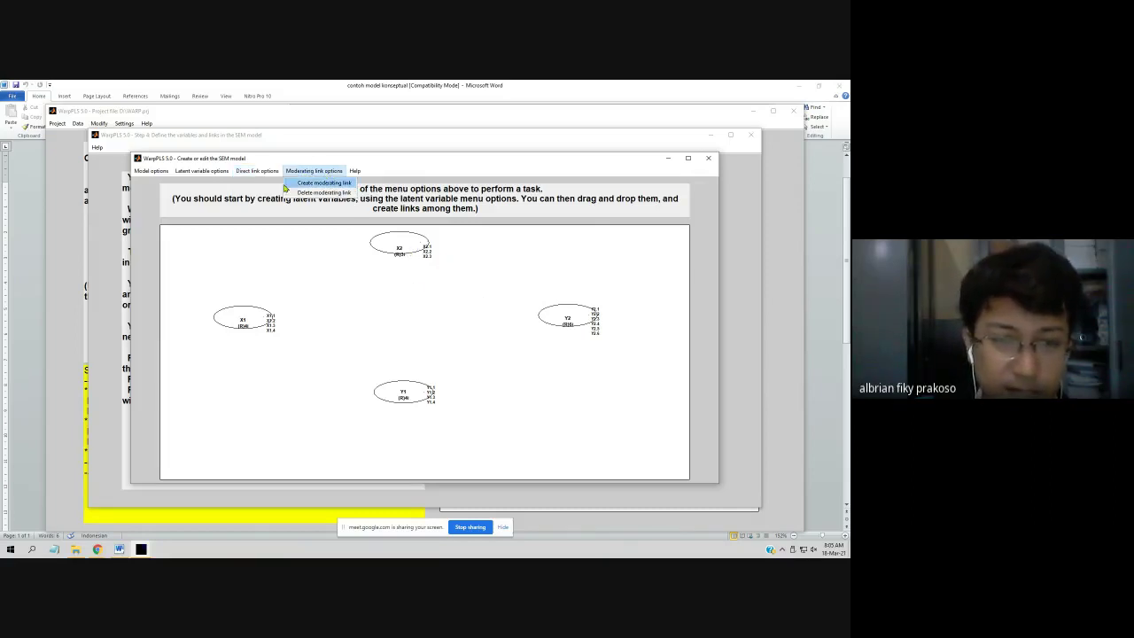
mouse_move(269, 175)
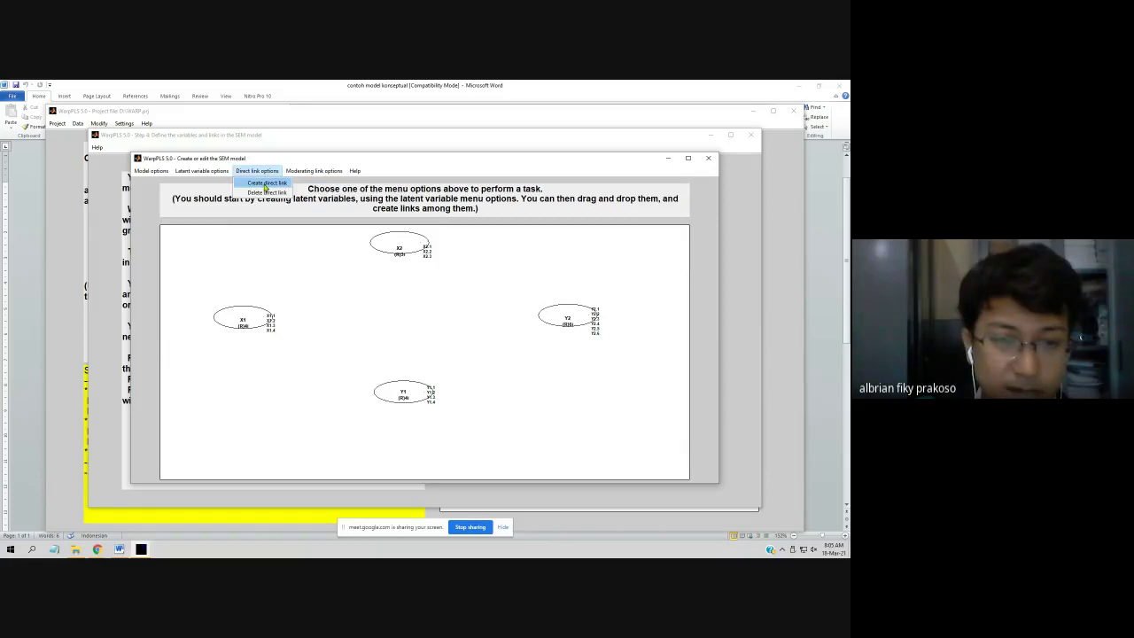
left_click(265, 185)
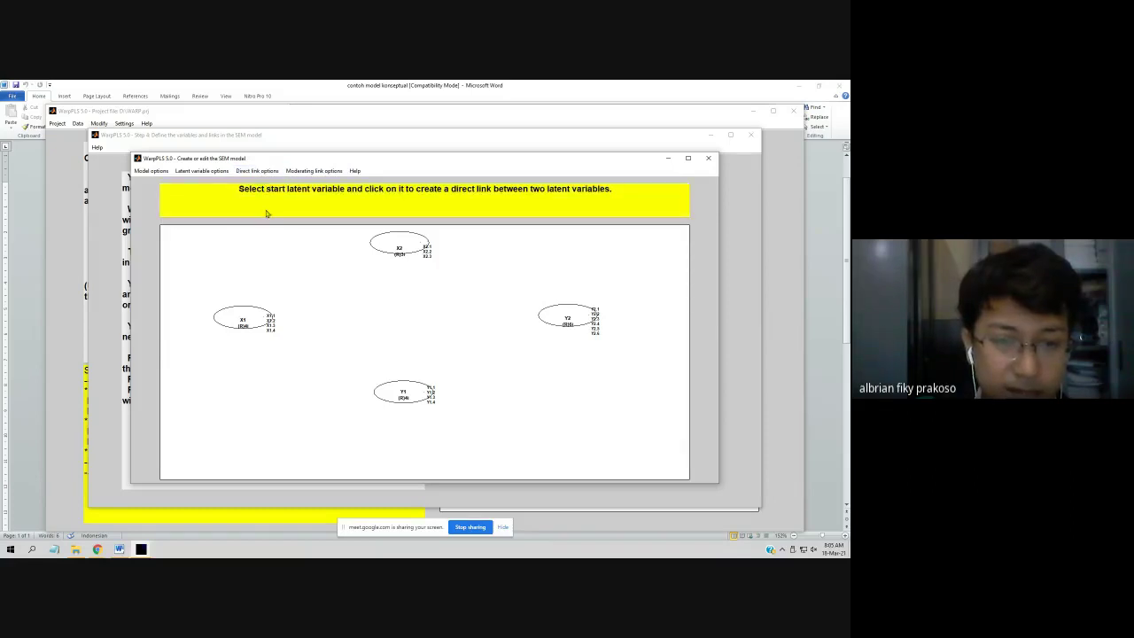
left_click(261, 311)
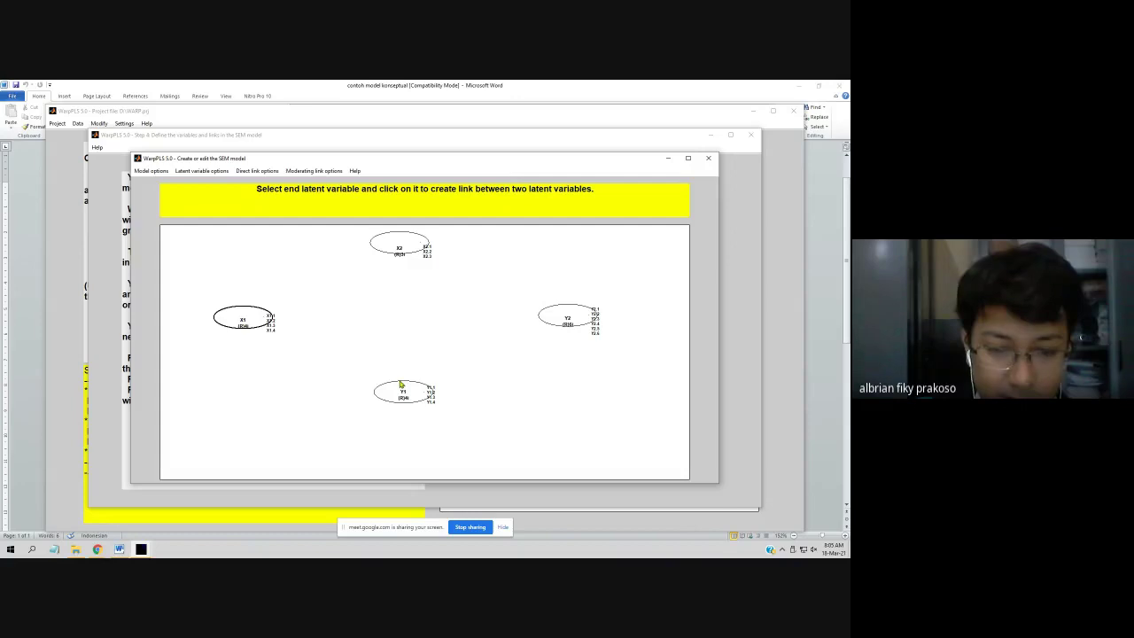
left_click(400, 385)
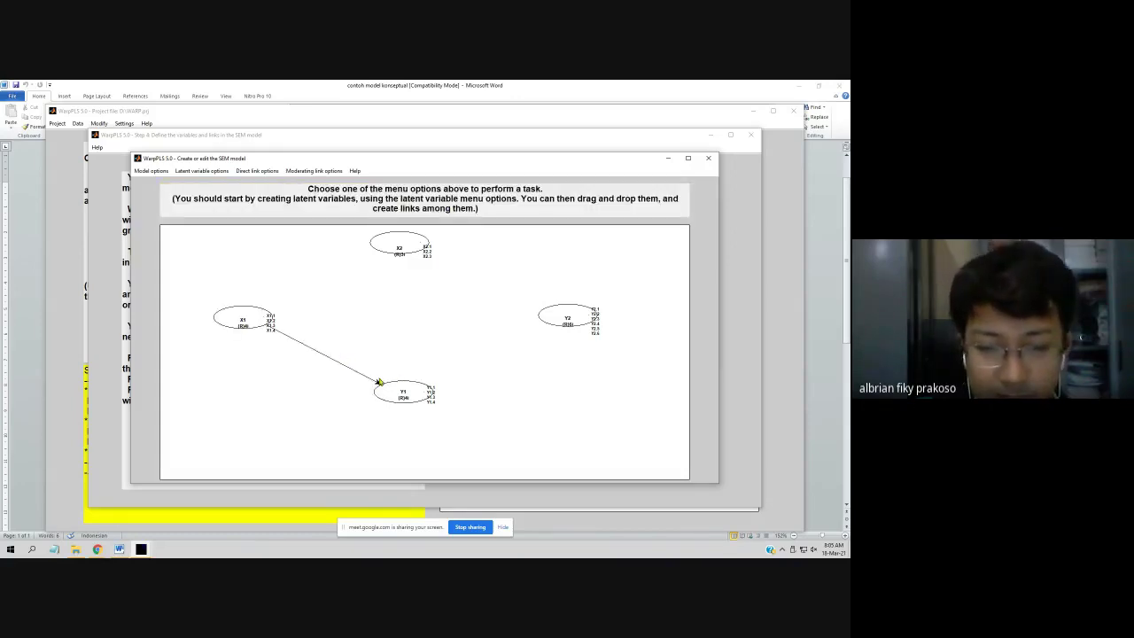
- Create a direct link from latent variable X1 to latent variable Y2
left_click(238, 171)
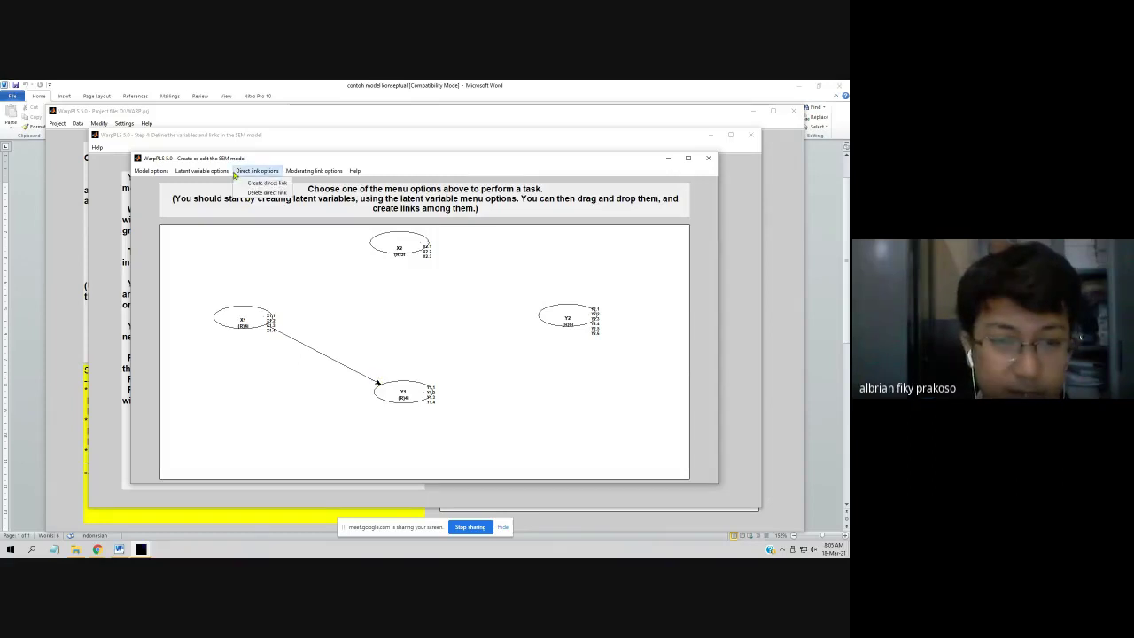
left_click(266, 183)
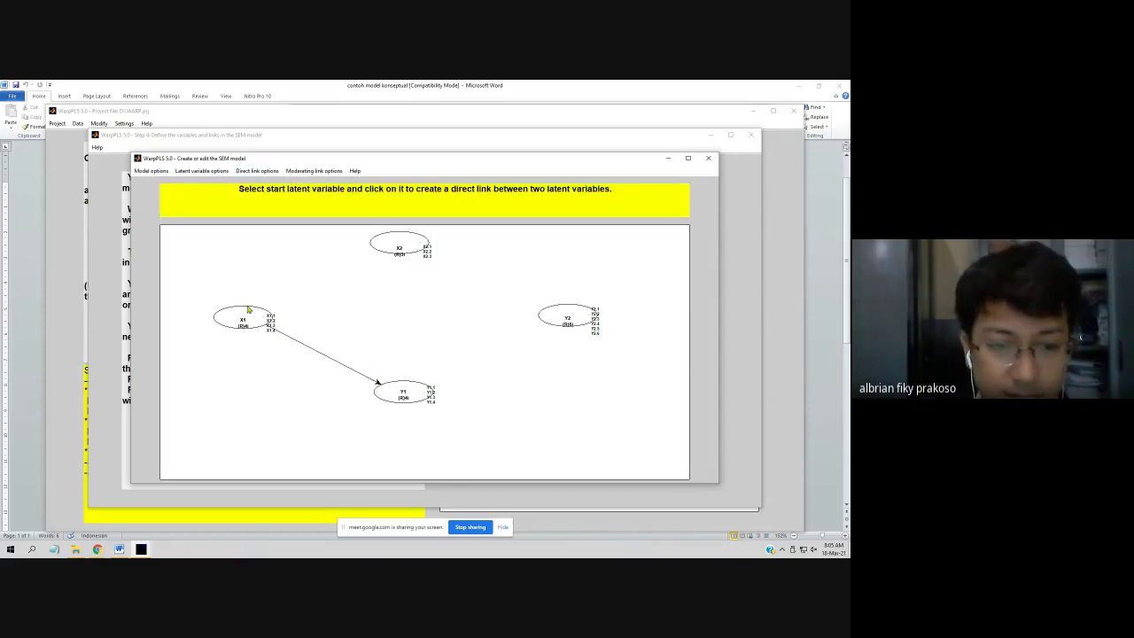
left_click(249, 309)
left_click(584, 308)
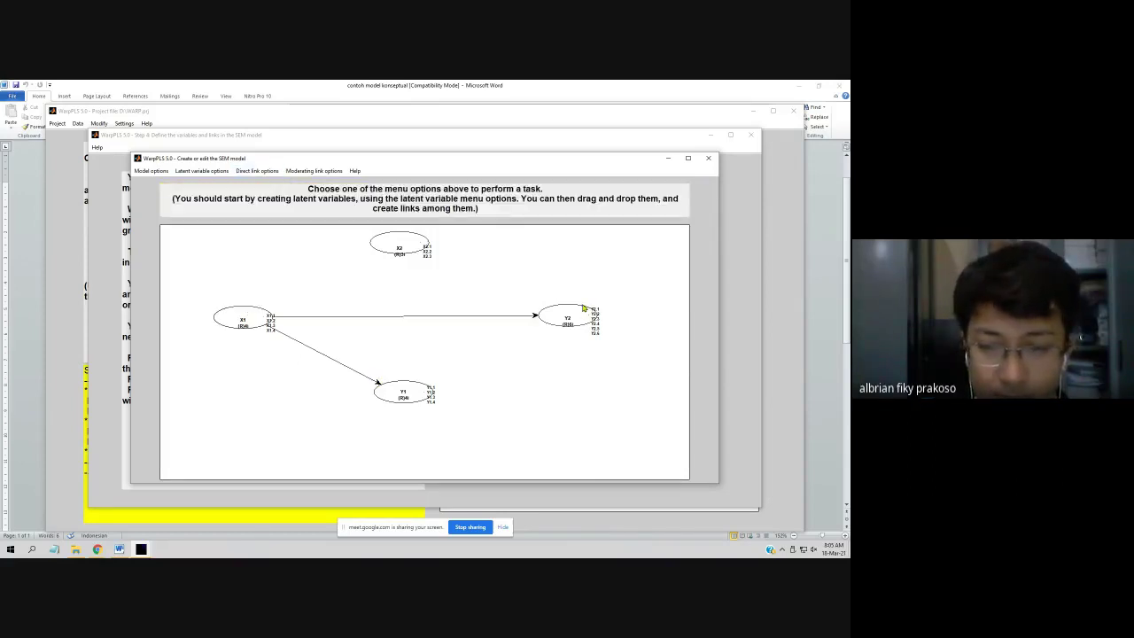
- Create a direct link from latent variable Y1 to latent variable Y2 and shift Y2 slightly in the graph
left_click(259, 171)
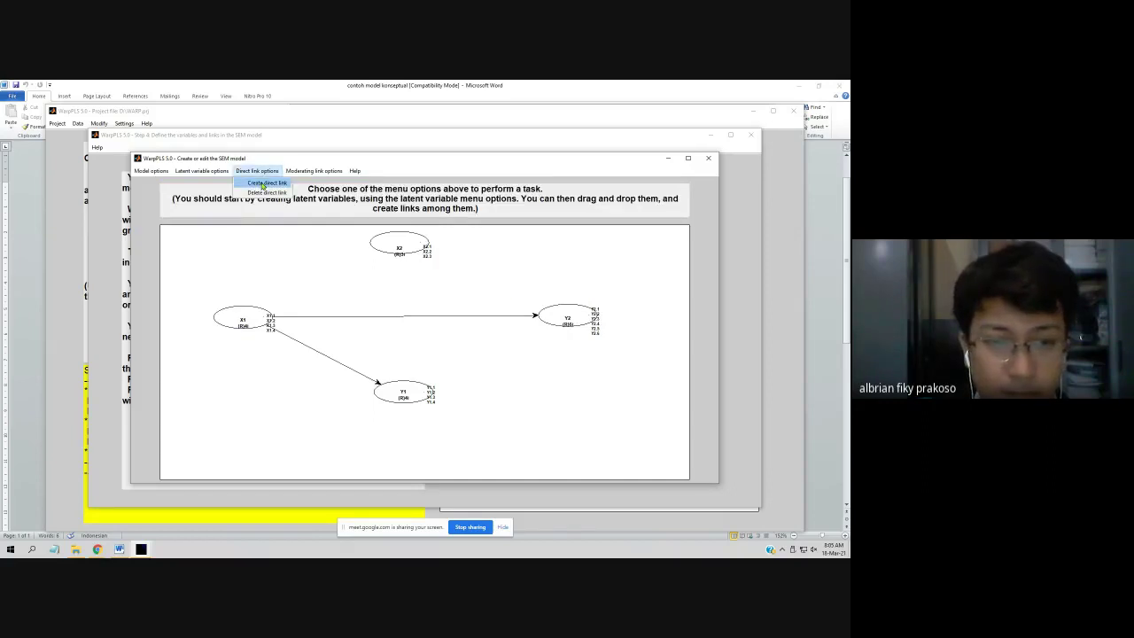
left_click(266, 183)
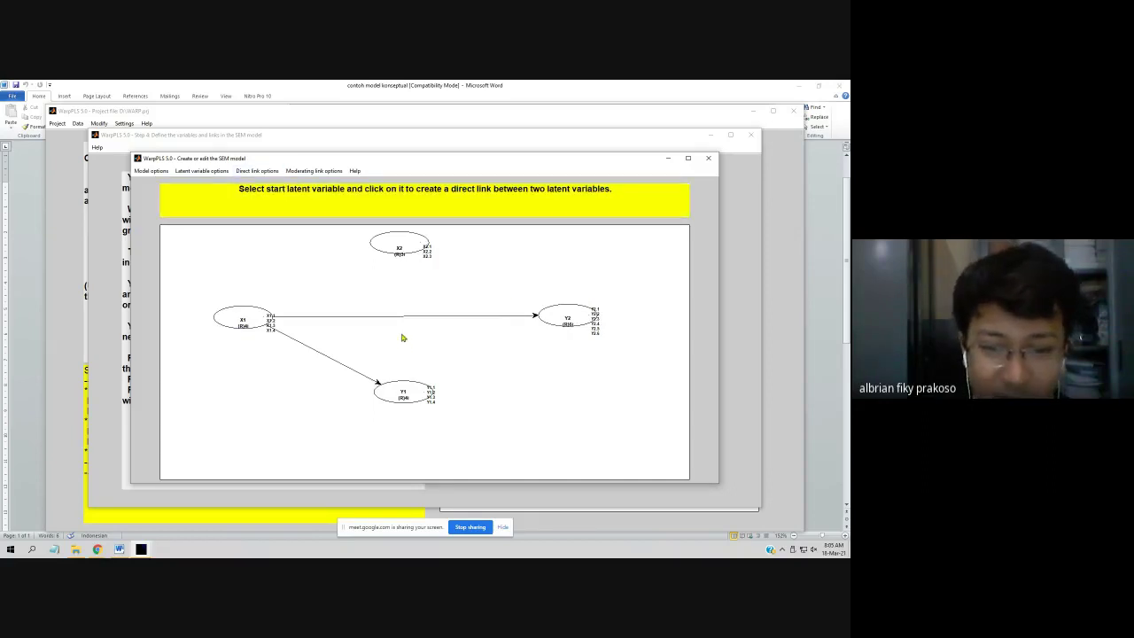
left_click(406, 384)
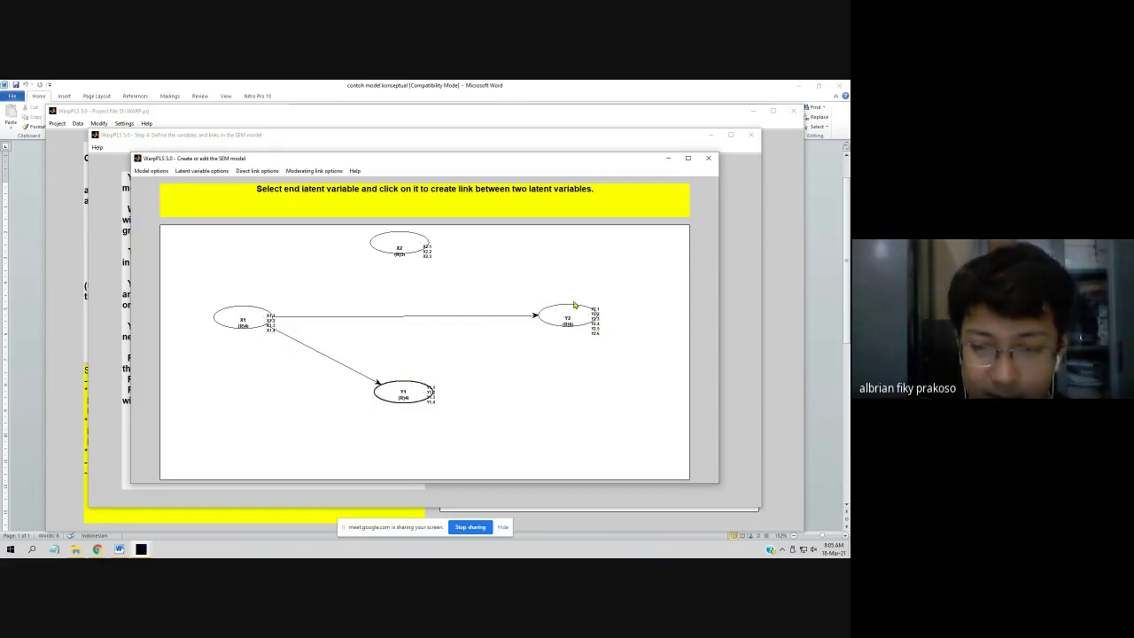
left_click(569, 308)
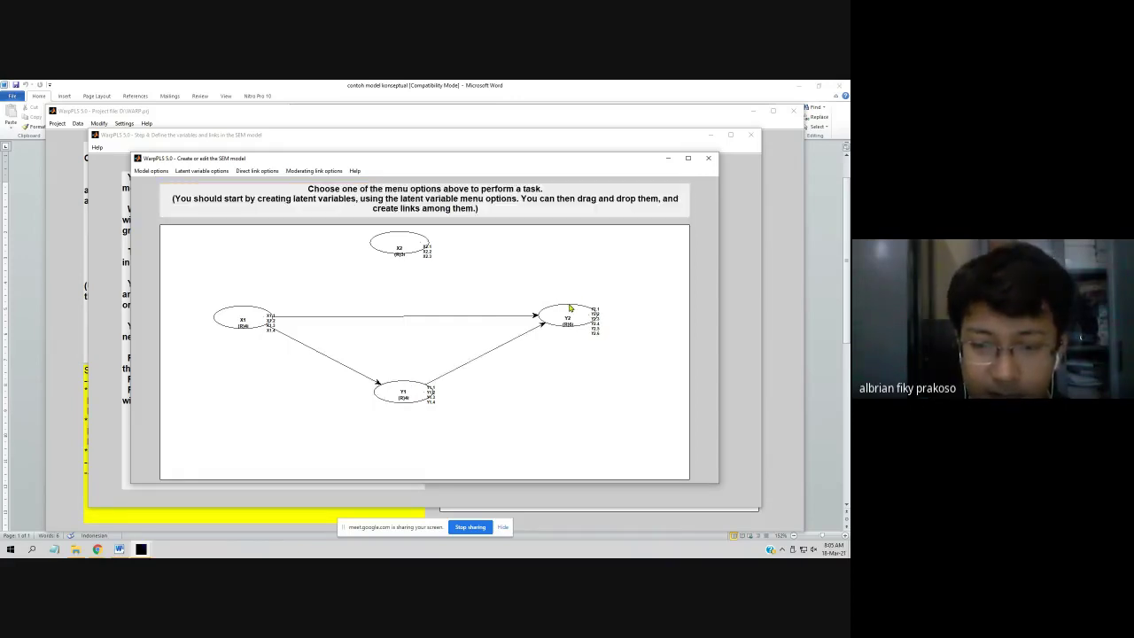
left_click_drag(569, 308, 576, 317)
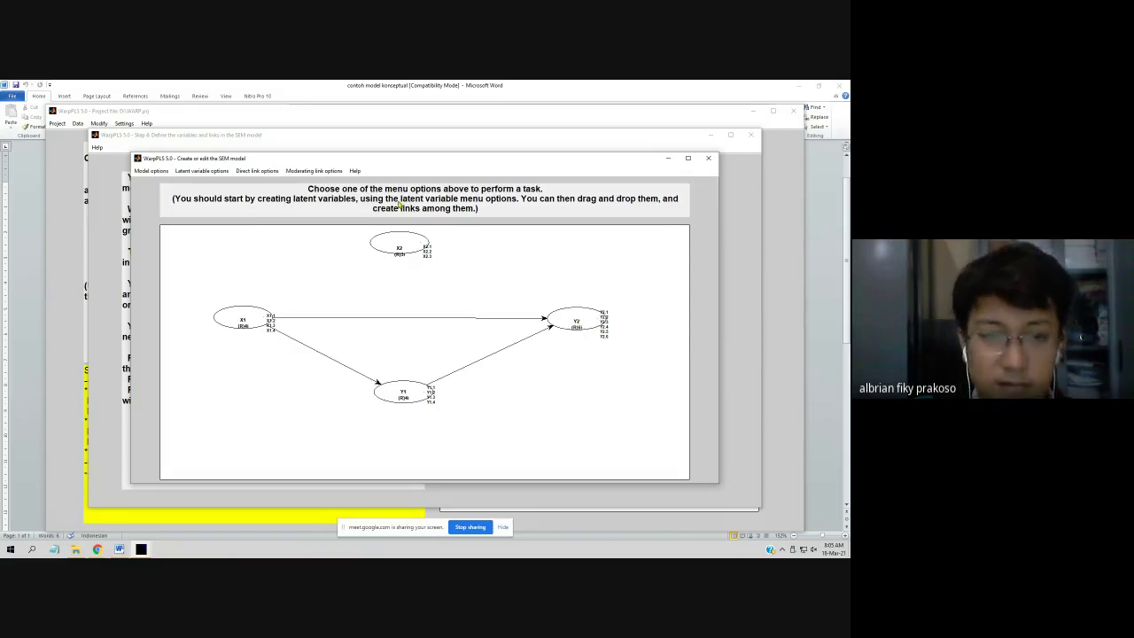
- Create a moderating link from latent variable X2 to the direct link between X1 and Y2, and reposition X2 slightly
left_click(328, 174)
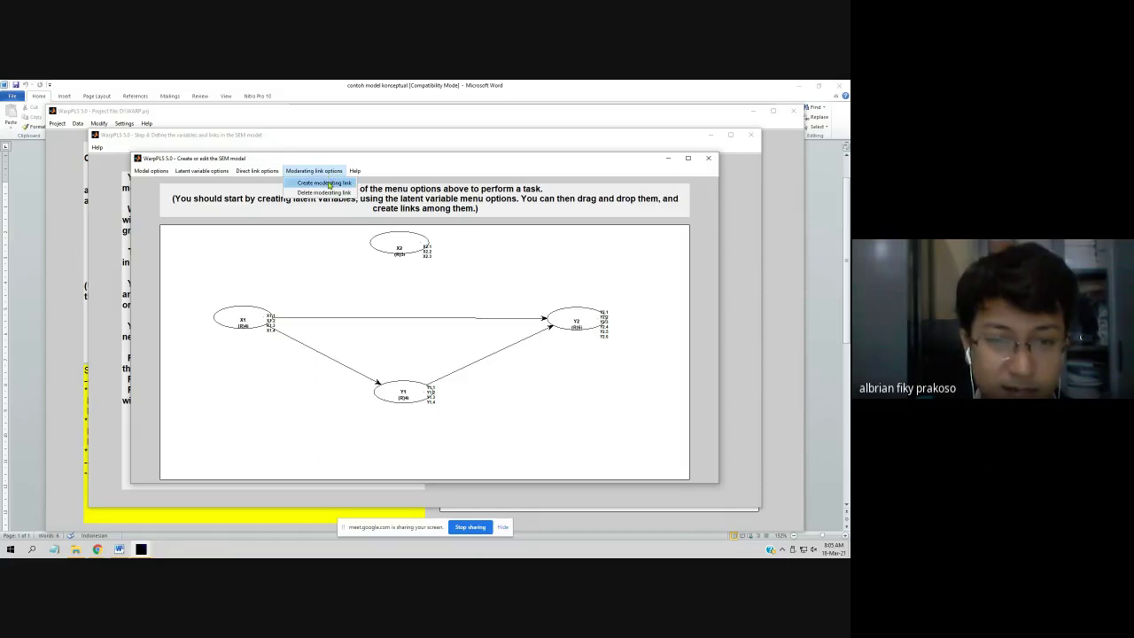
left_click(329, 184)
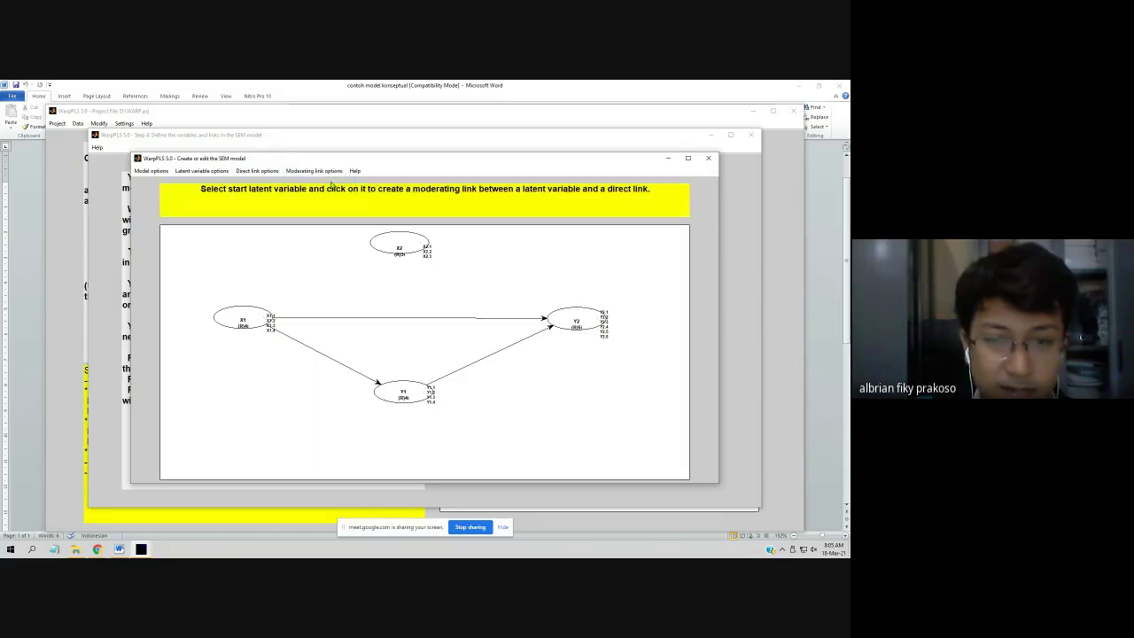
left_click(400, 236)
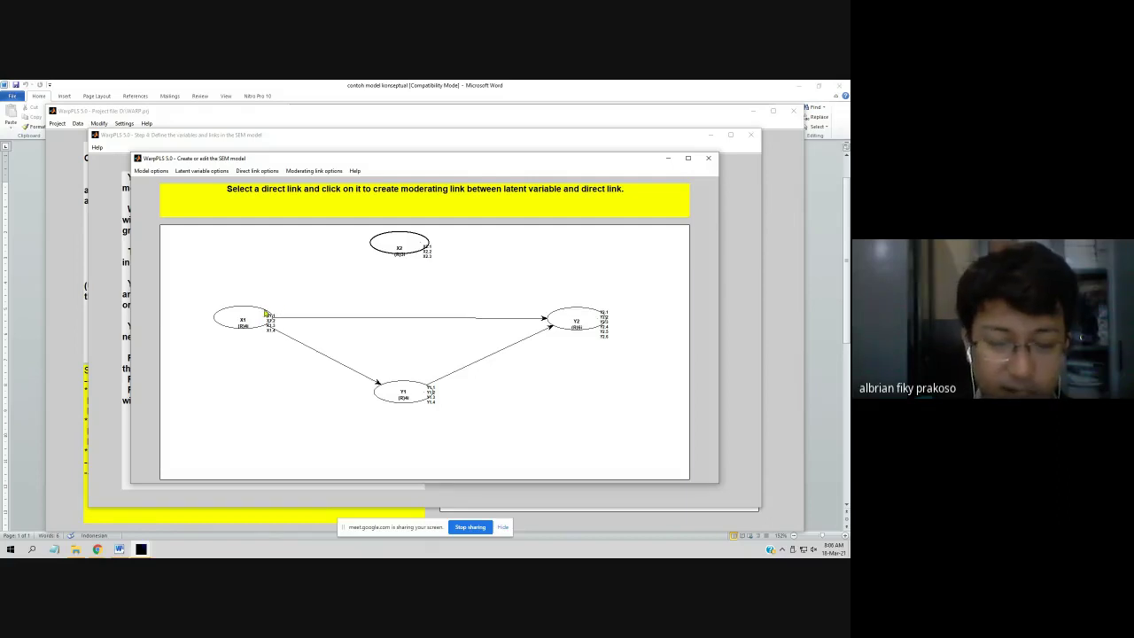
left_click(394, 318)
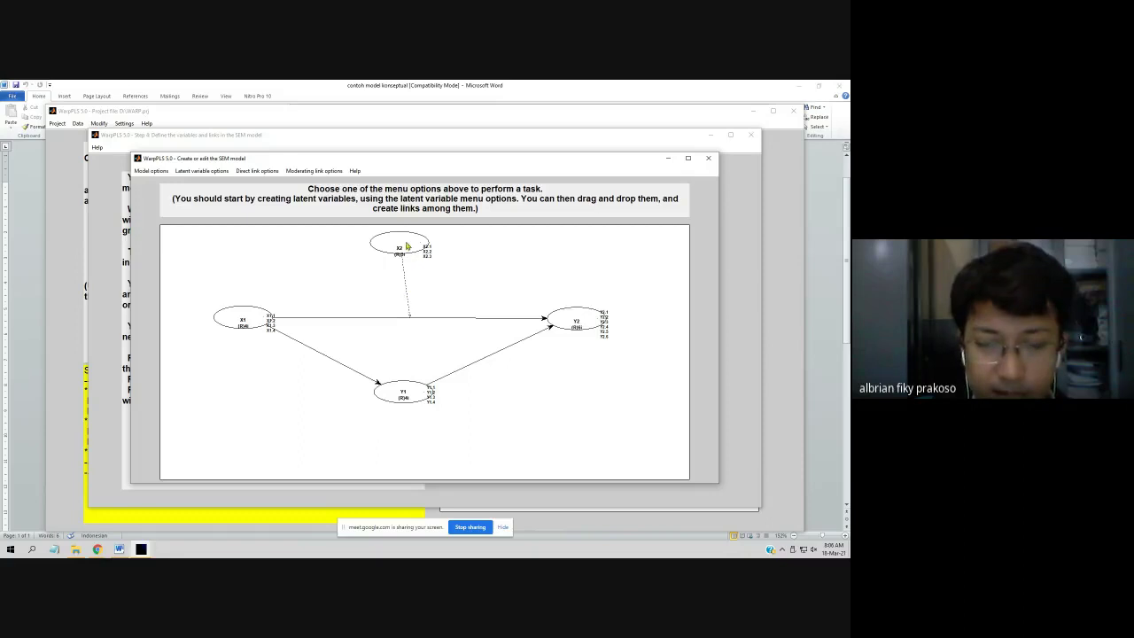
left_click_drag(404, 256, 422, 243)
- Create a moderating link from latent variable X2 to the direct link between Y1 and Y2
left_click(313, 170)
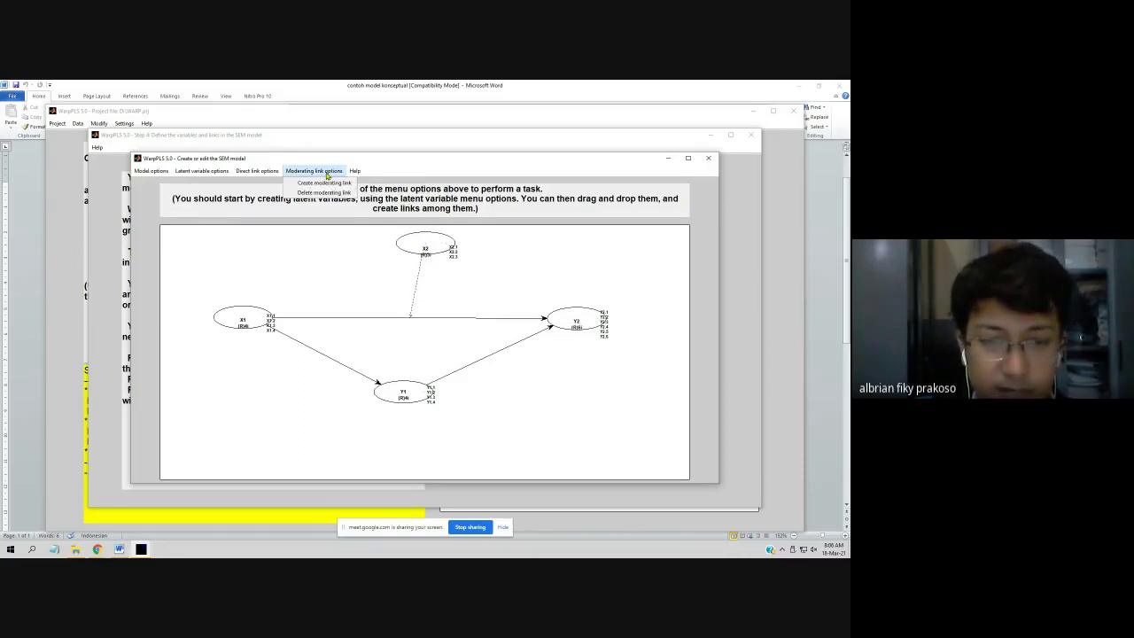
left_click(319, 181)
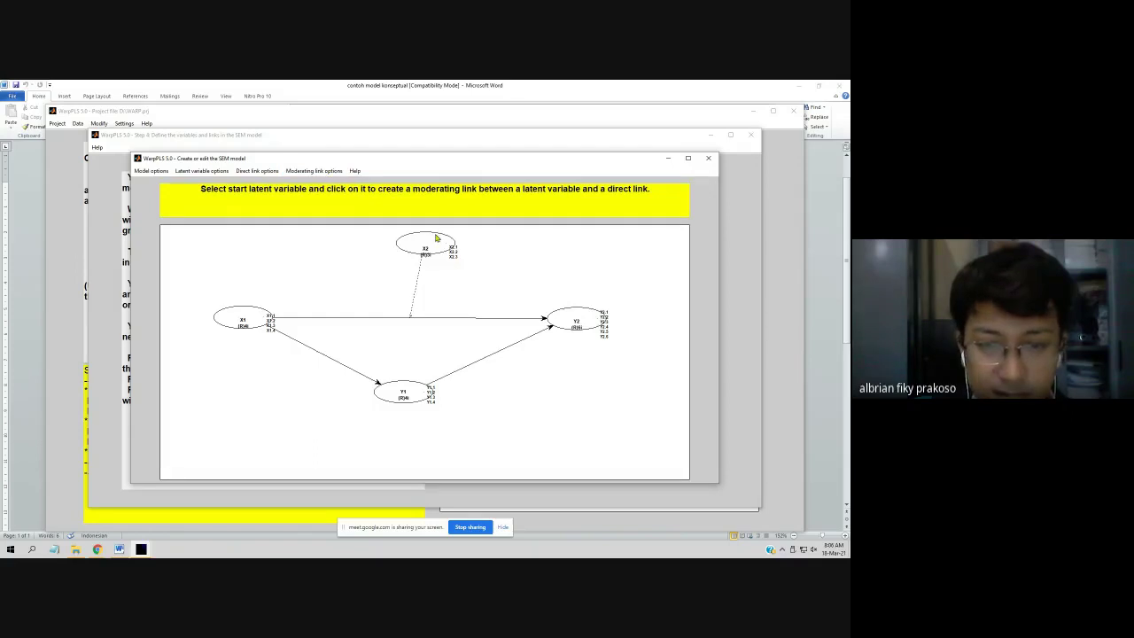
left_click(434, 235)
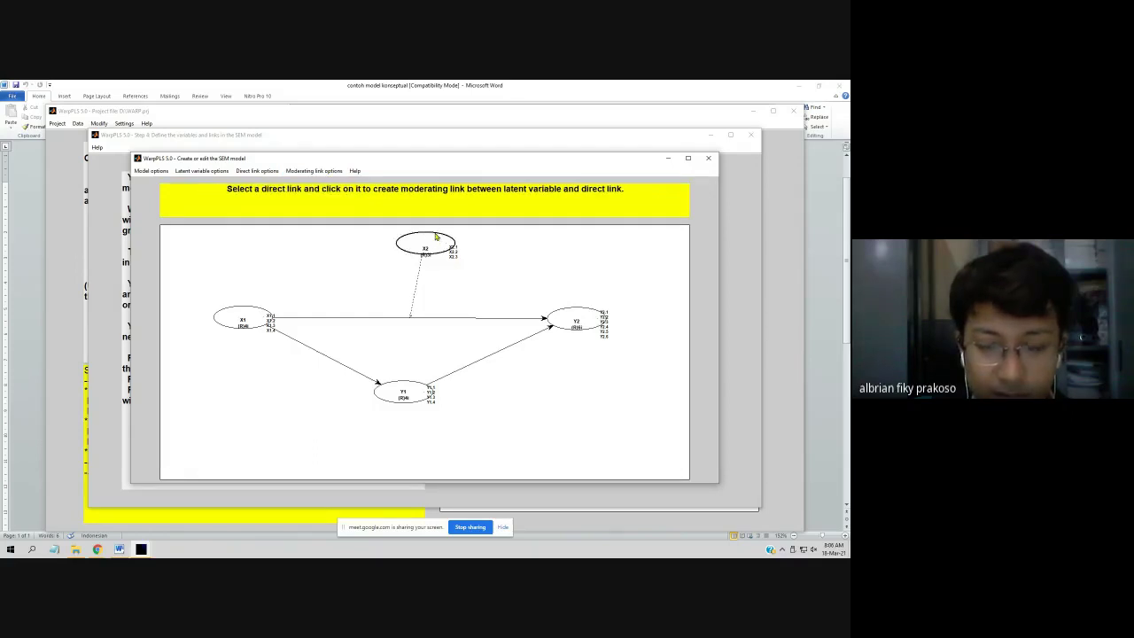
left_click(487, 356)
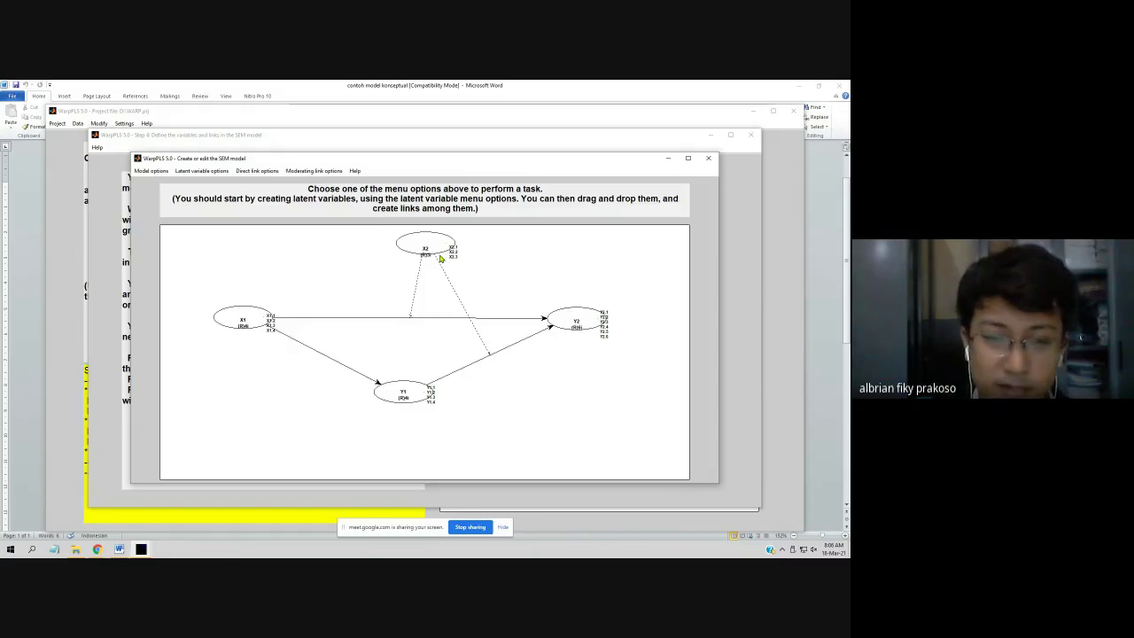
left_click_drag(428, 245, 427, 243)
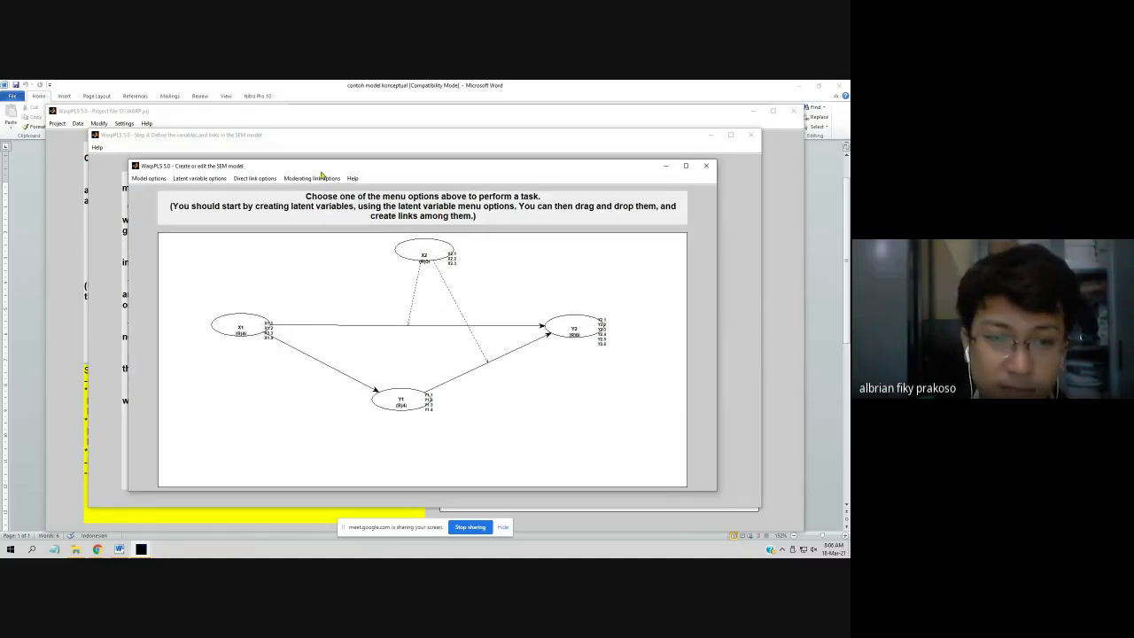
- Delete latent variable X2 and its moderating links from the model
left_click(321, 178)
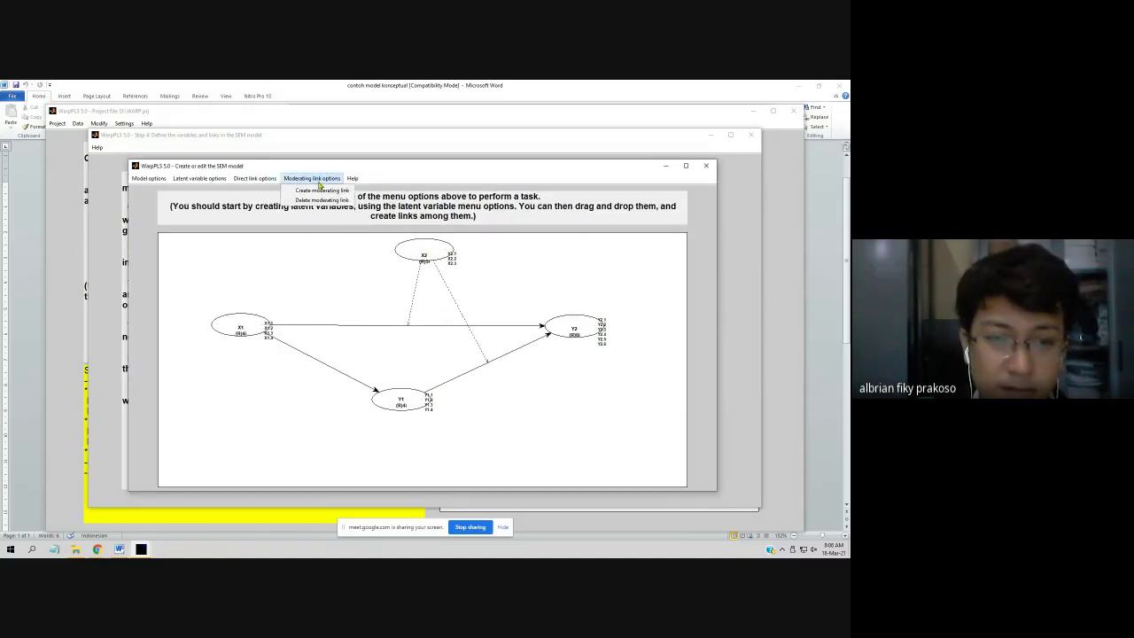
mouse_move(199, 178)
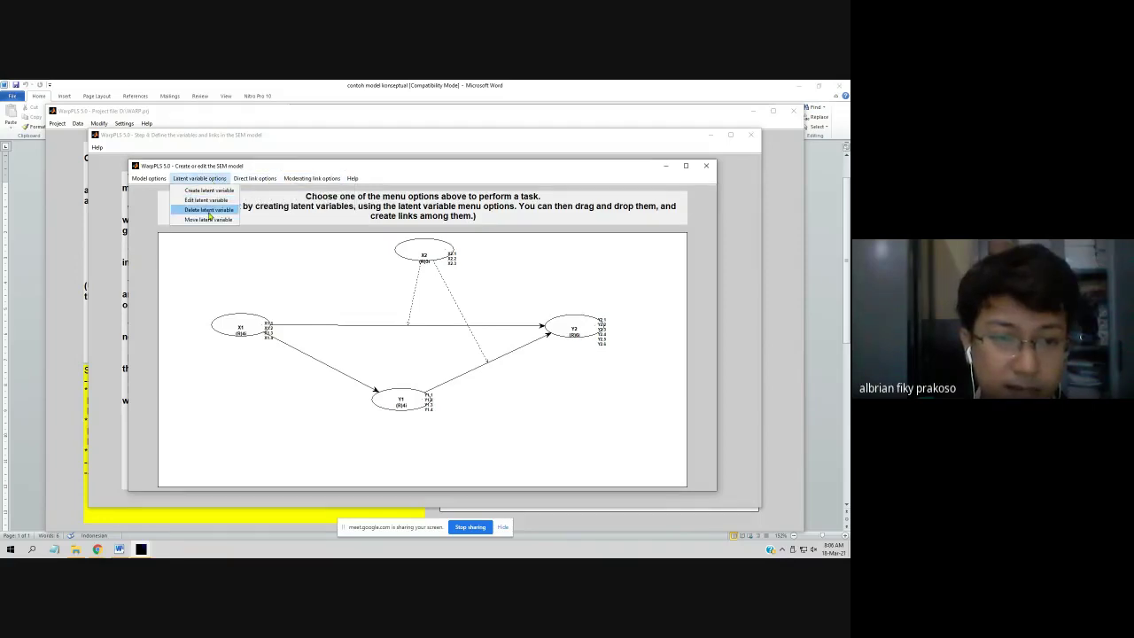
left_click(210, 215)
left_click(417, 241)
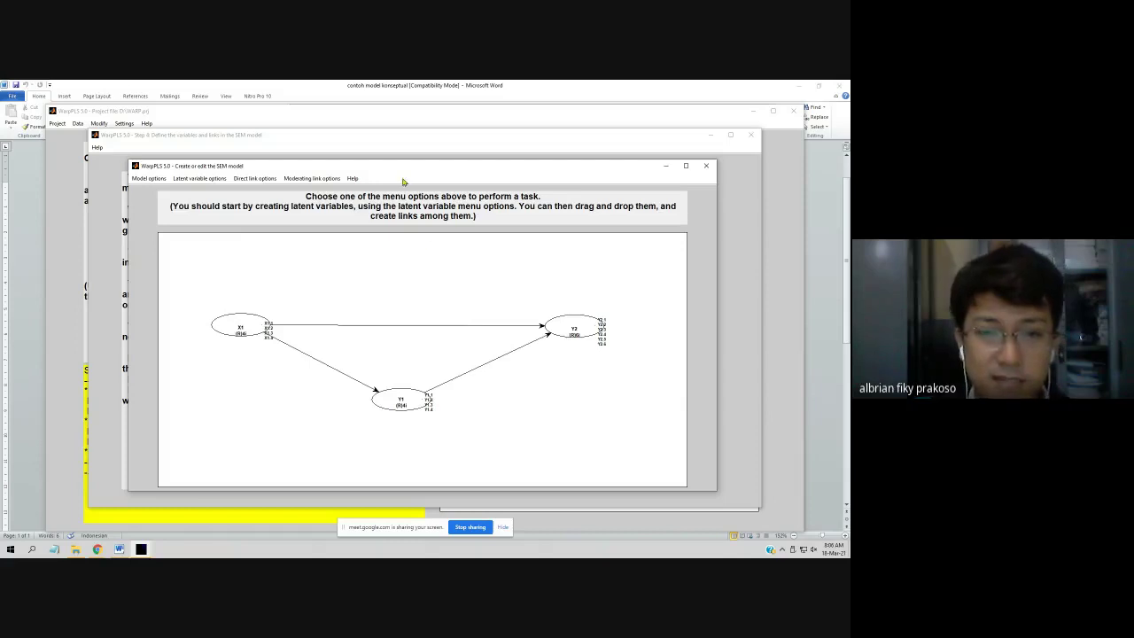
left_click_drag(406, 169, 407, 166)
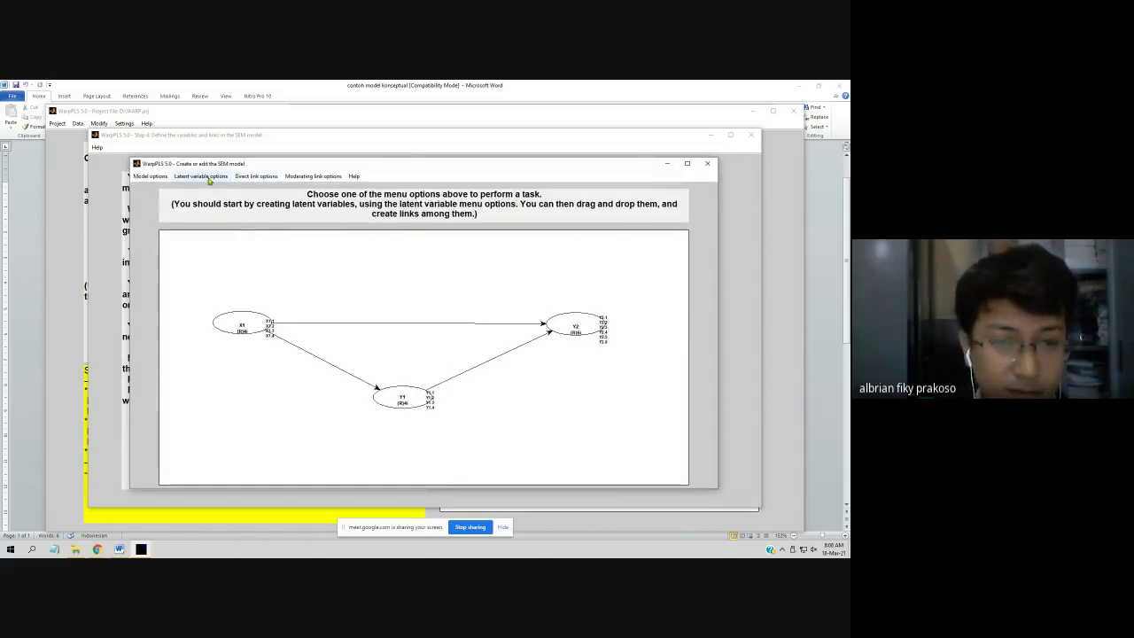
- Save the SEM model graph as a JPG file named MODEL on drive D
left_click(156, 176)
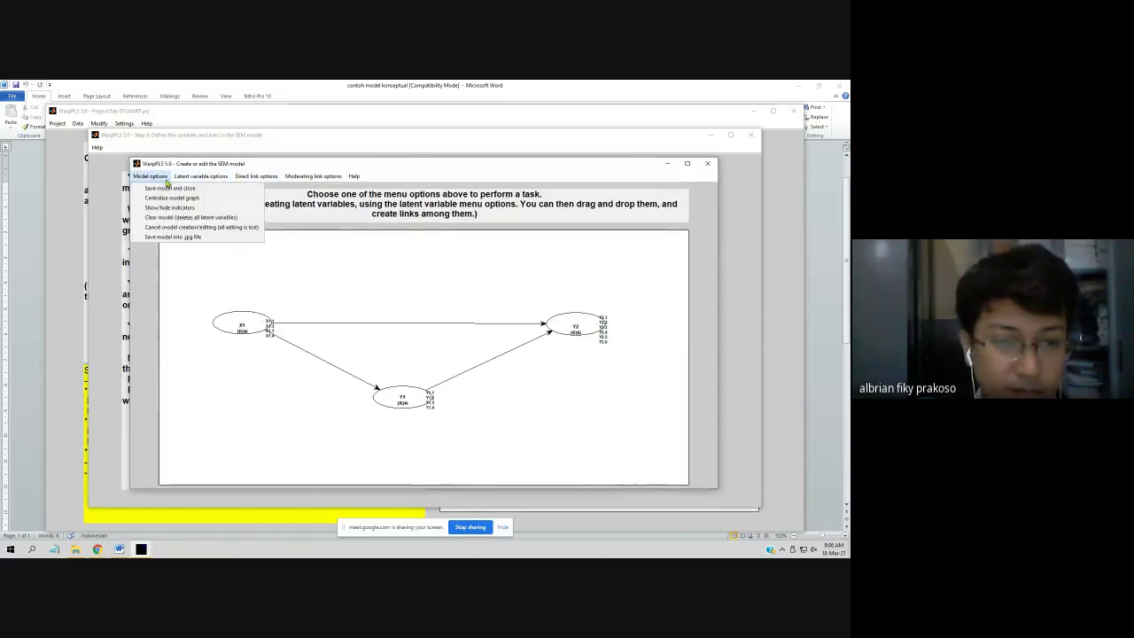
left_click(189, 236)
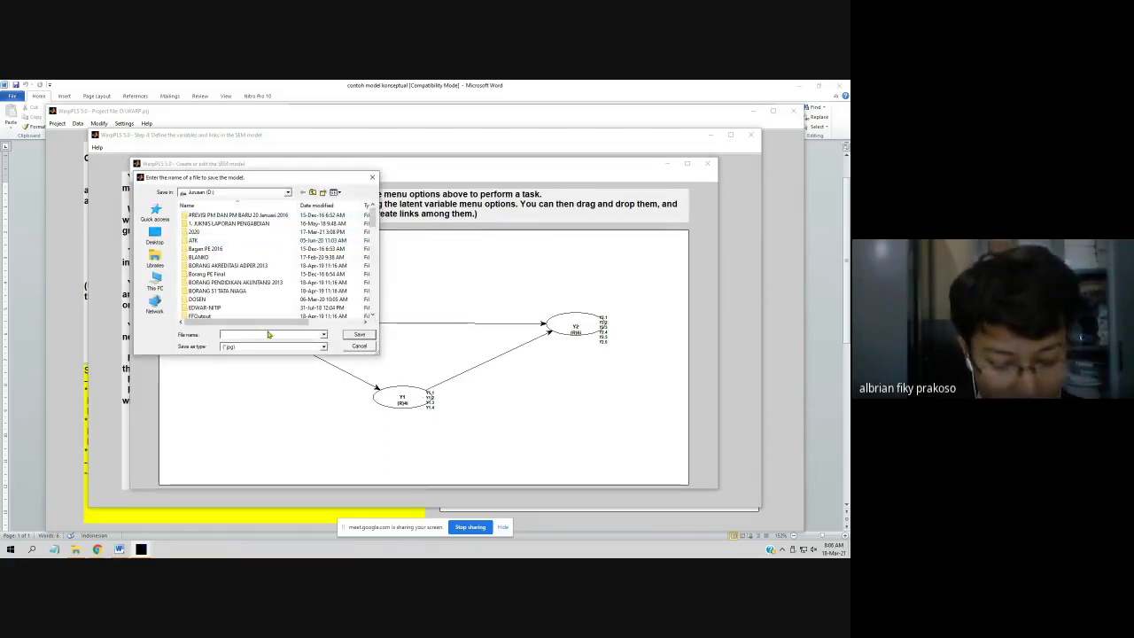
type("MODEL")
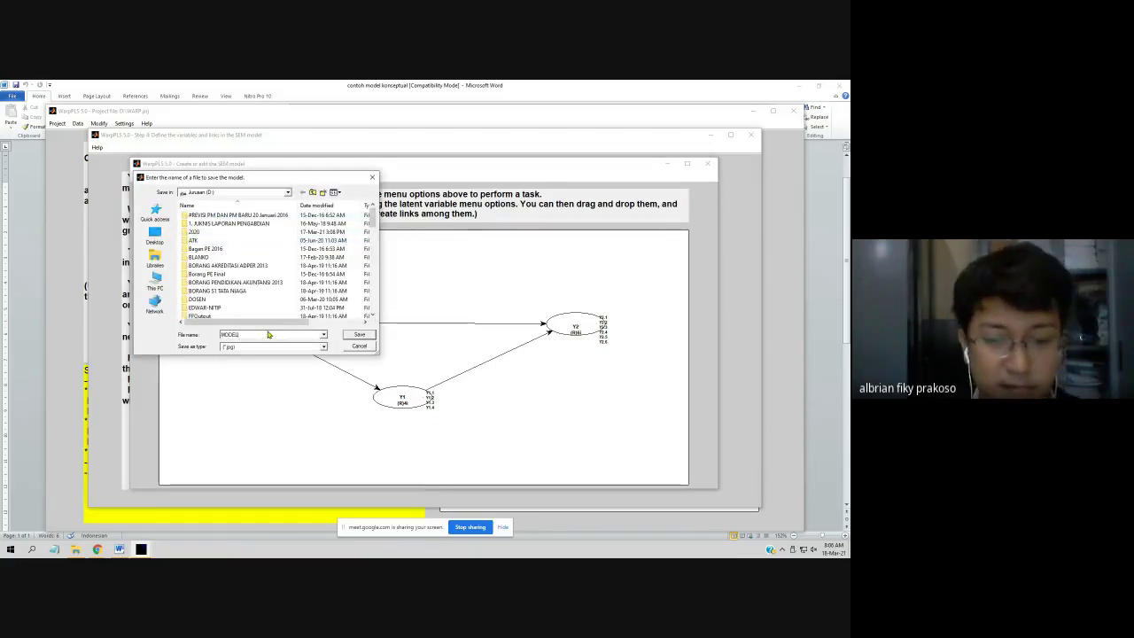
left_click(359, 336)
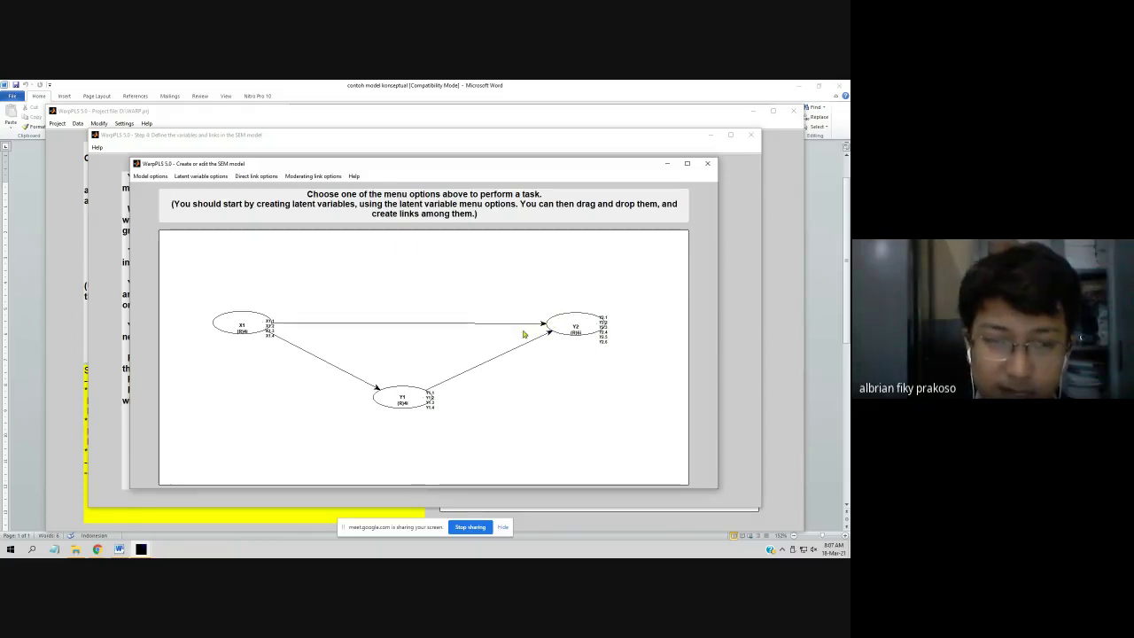
- Save the SEM model, close the model editor and accept the default inner model analysis settings
left_click(150, 177)
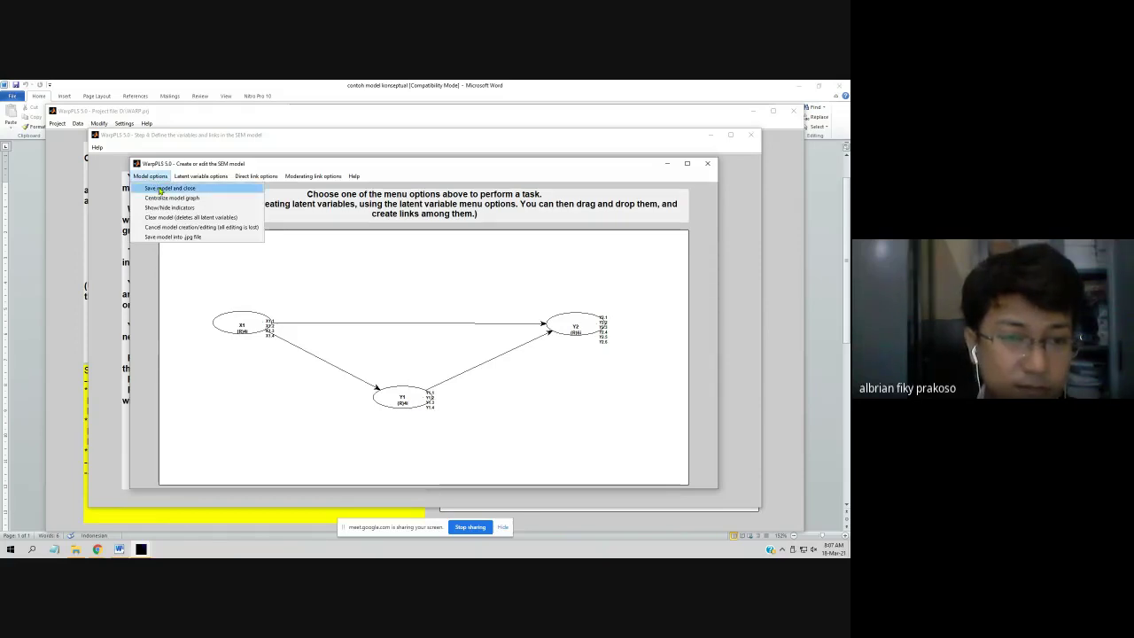
left_click(160, 188)
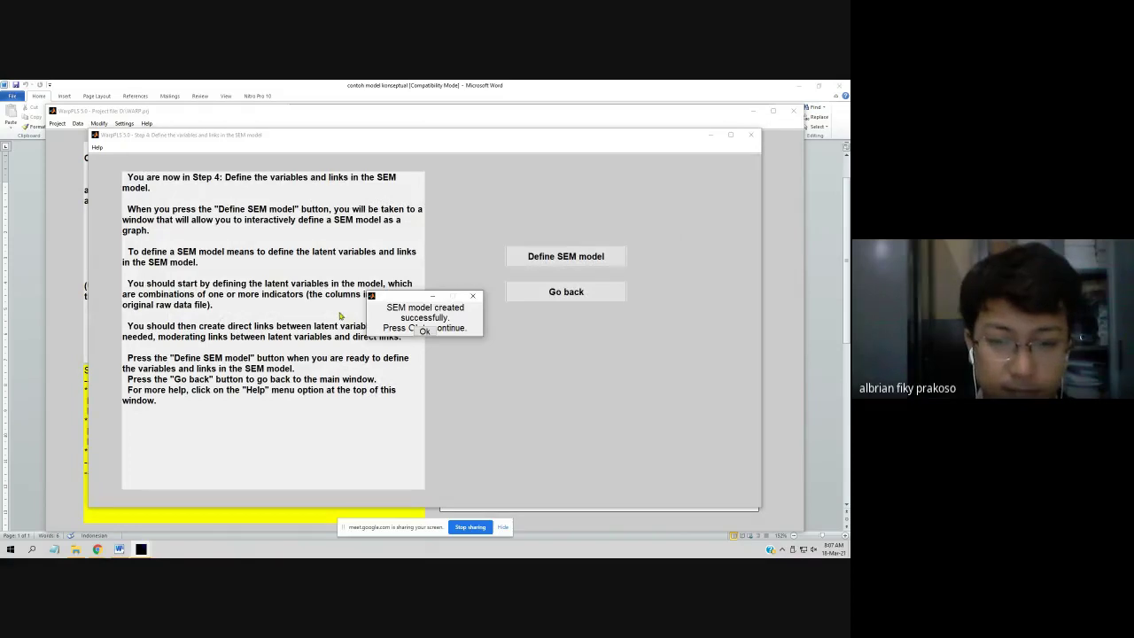
left_click(423, 333)
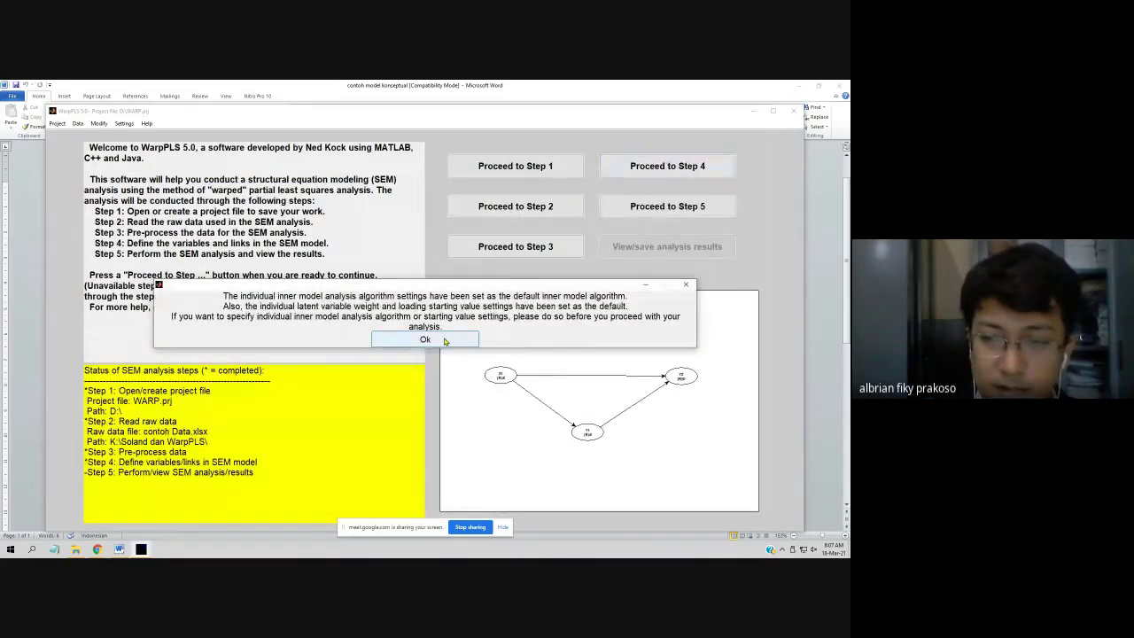
left_click(444, 340)
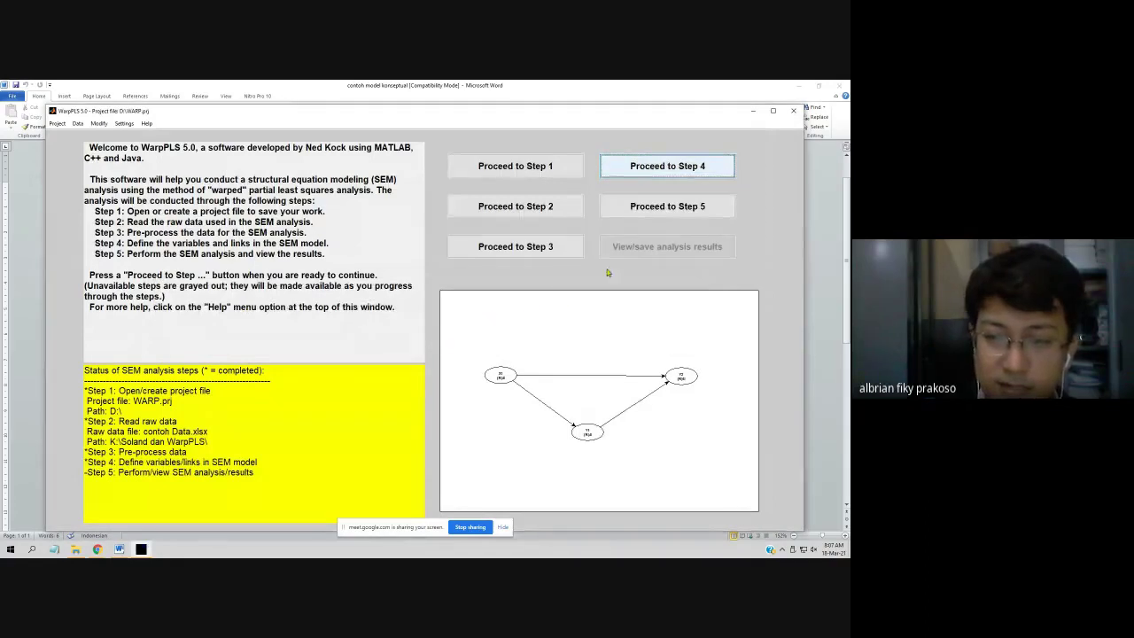
- Proceed to Step 5 and perform the SEM analysis
left_click(647, 210)
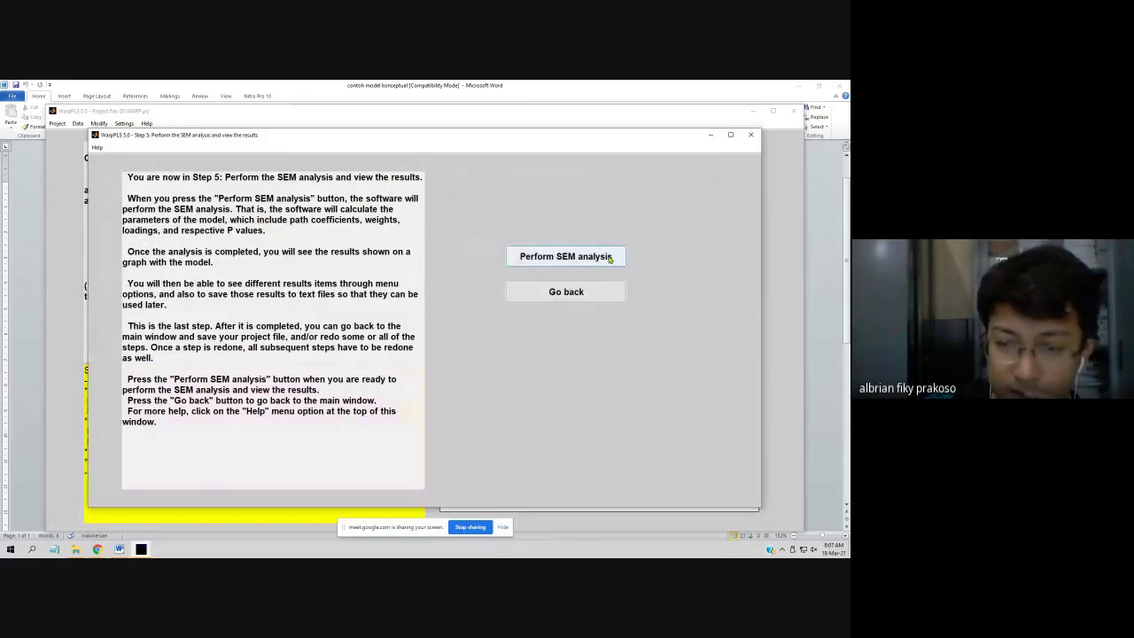
left_click(611, 258)
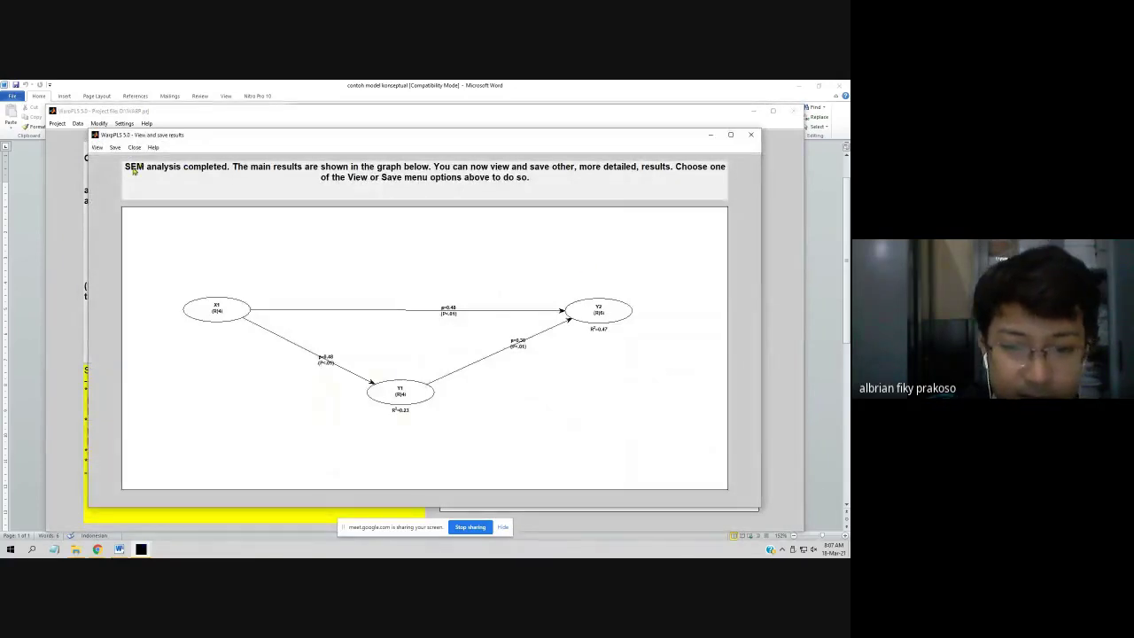
- Save the analysed model graph as a JPG file named HIPO on drive D
left_click(99, 148)
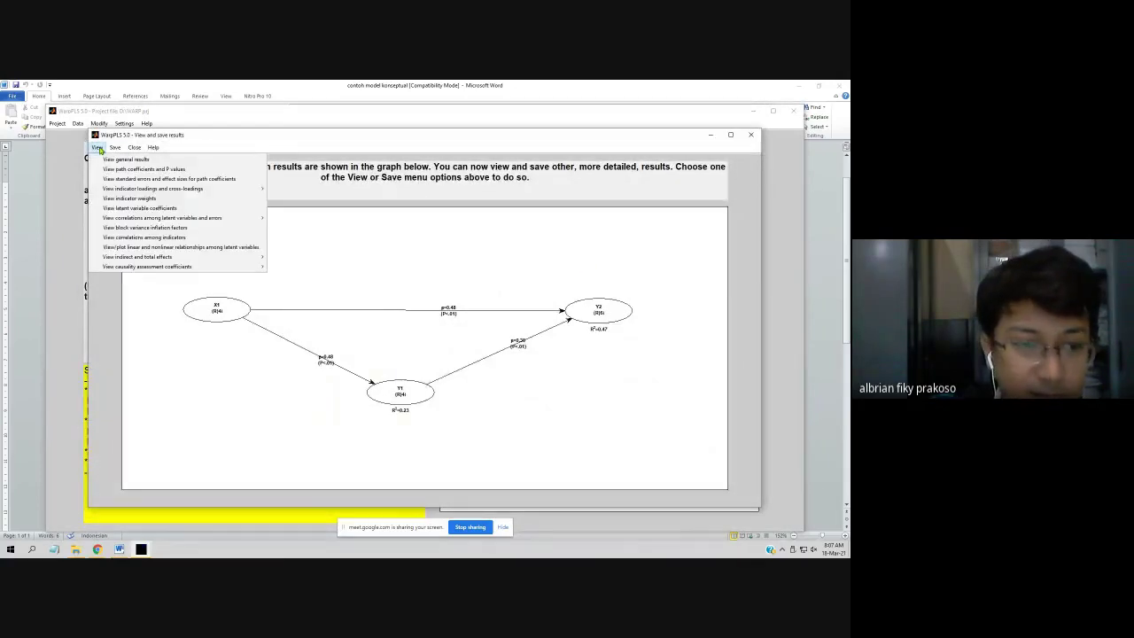
mouse_move(115, 149)
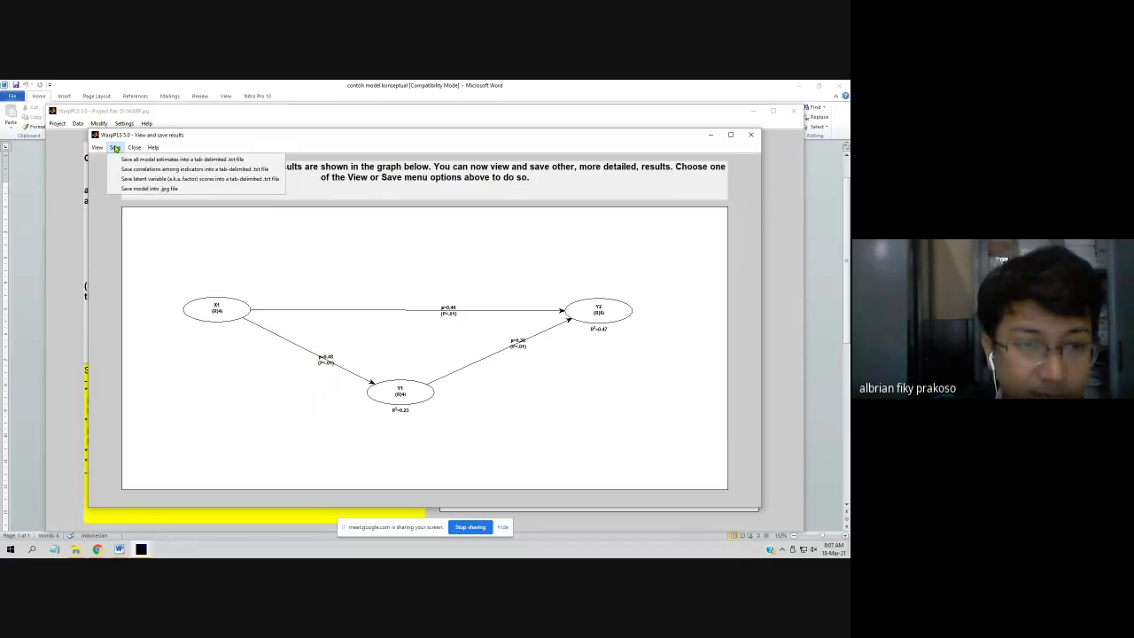
left_click(150, 189)
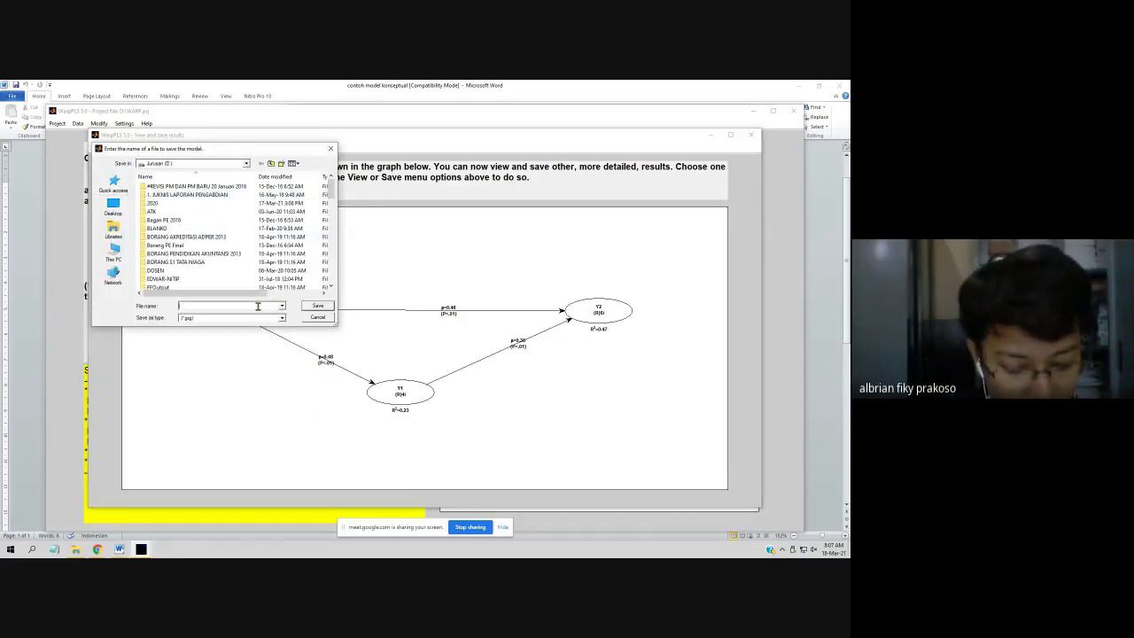
type("HIPO")
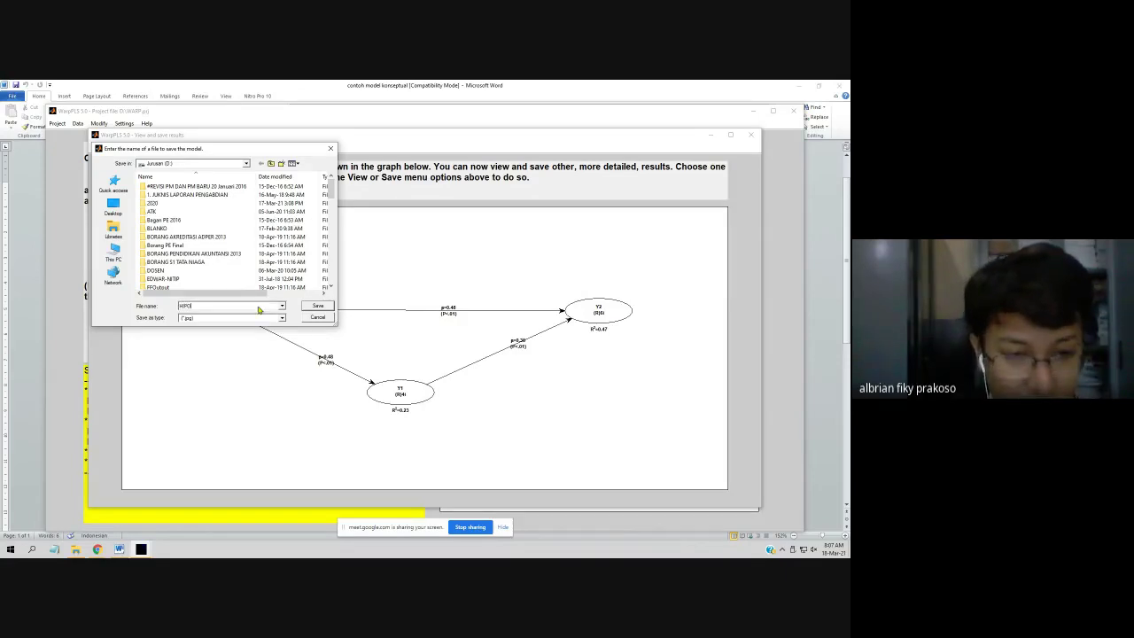
left_click(318, 306)
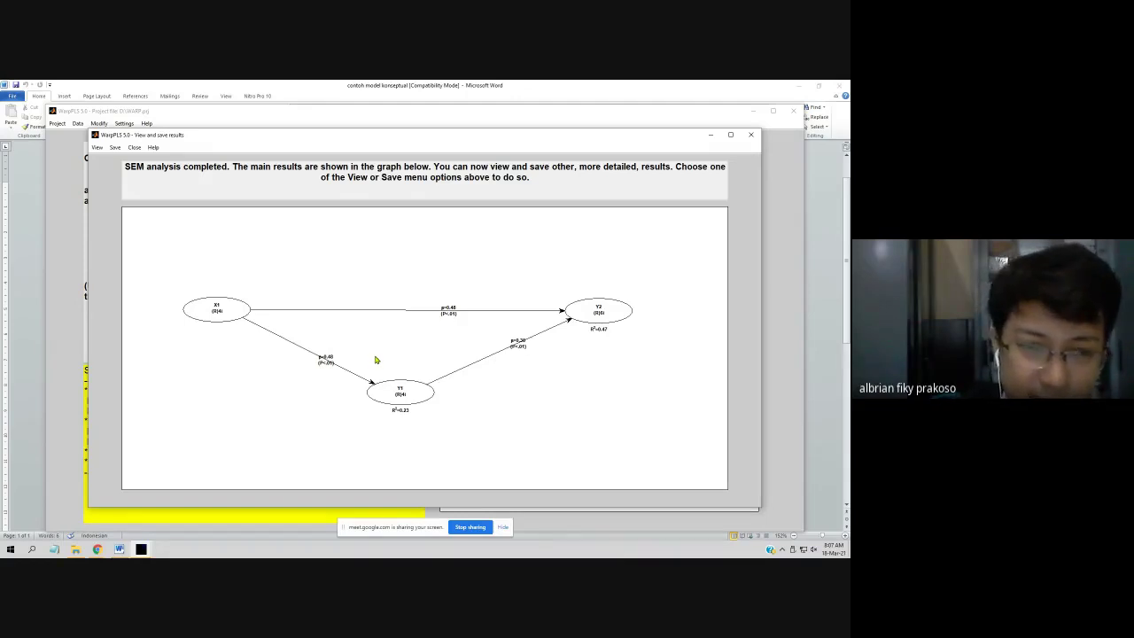
- Save all model estimates into a tab-delimited text file named OUTPUT on drive D
left_click(97, 147)
mouse_move(113, 151)
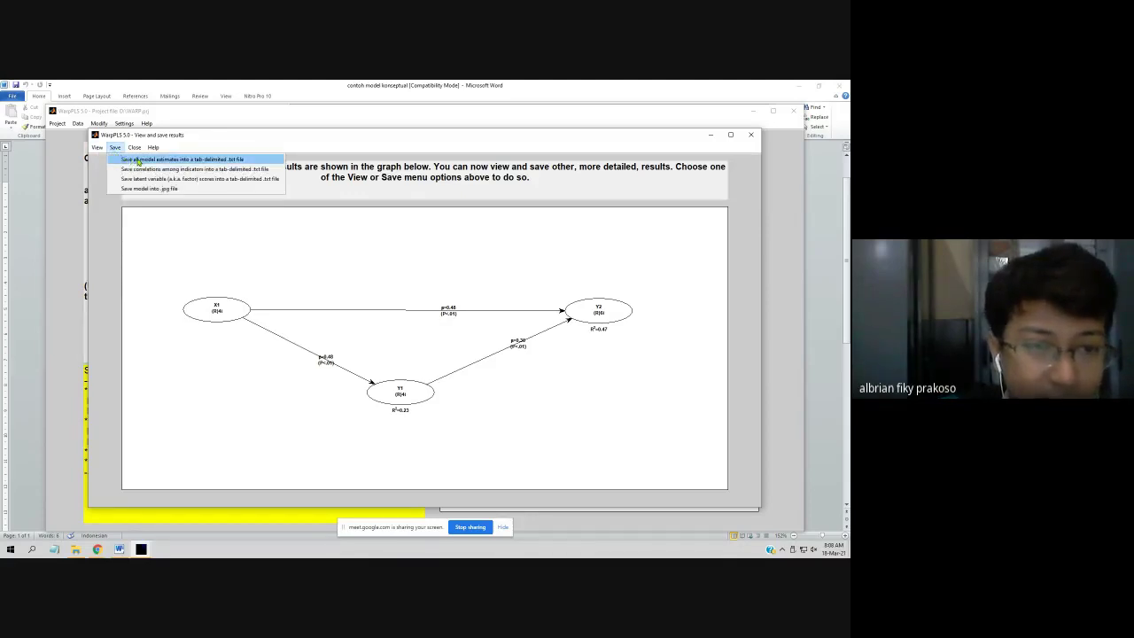
left_click(142, 161)
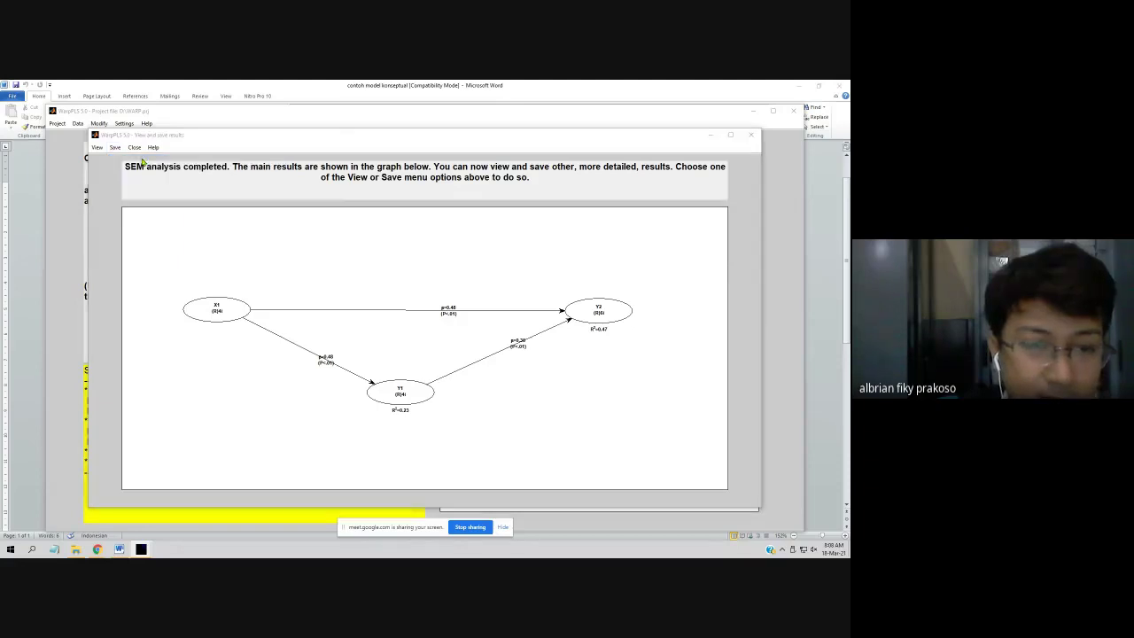
type("Ou")
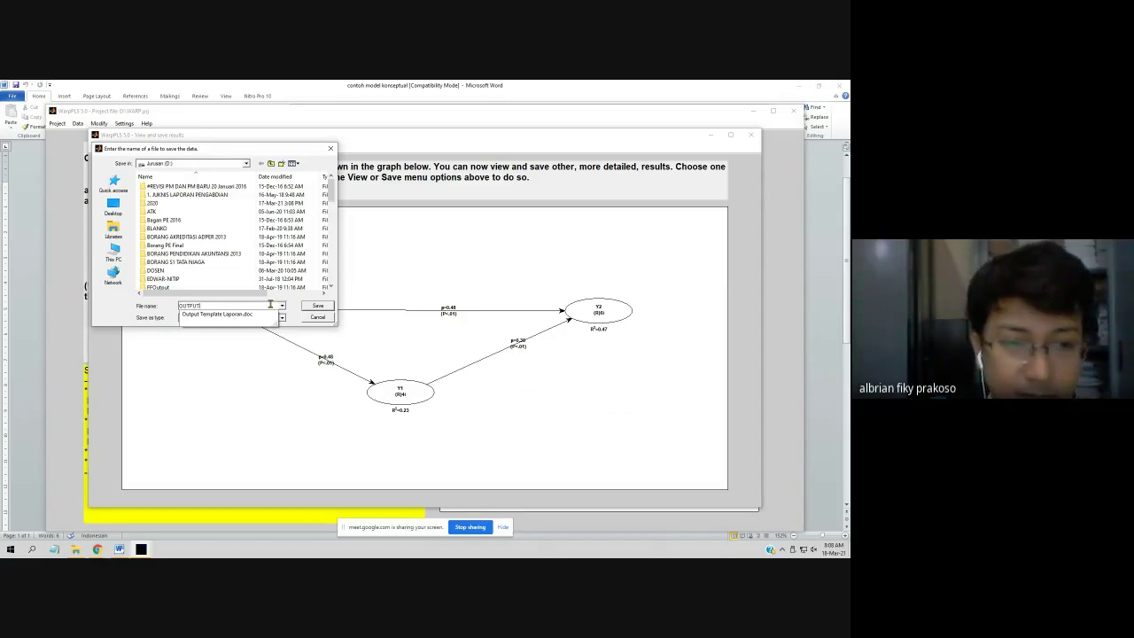
left_click(318, 305)
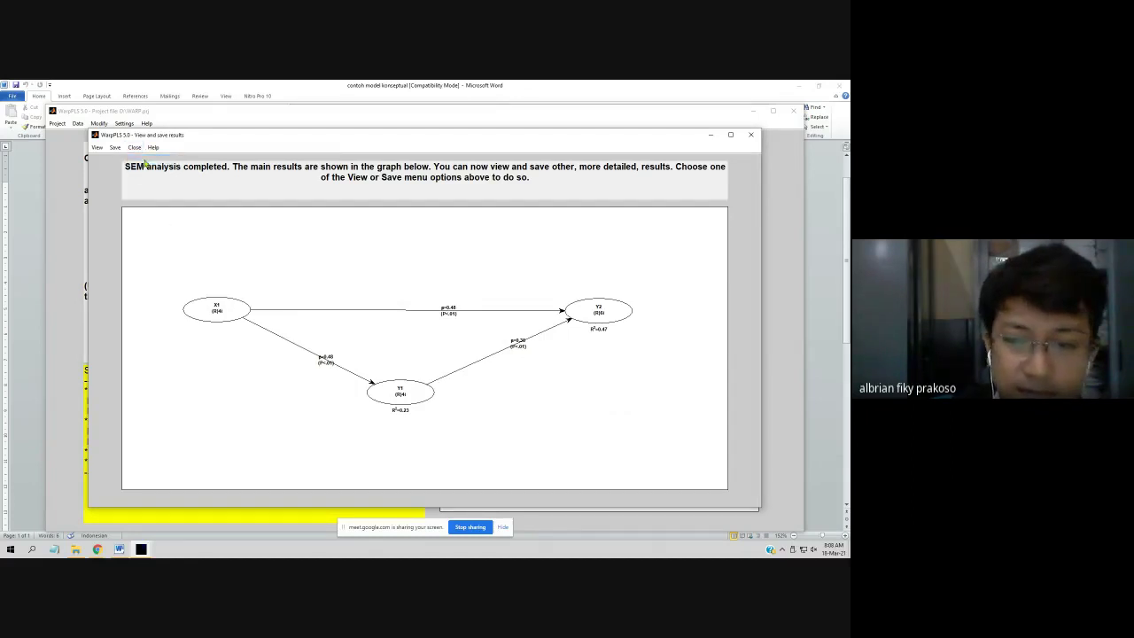
left_click(622, 252)
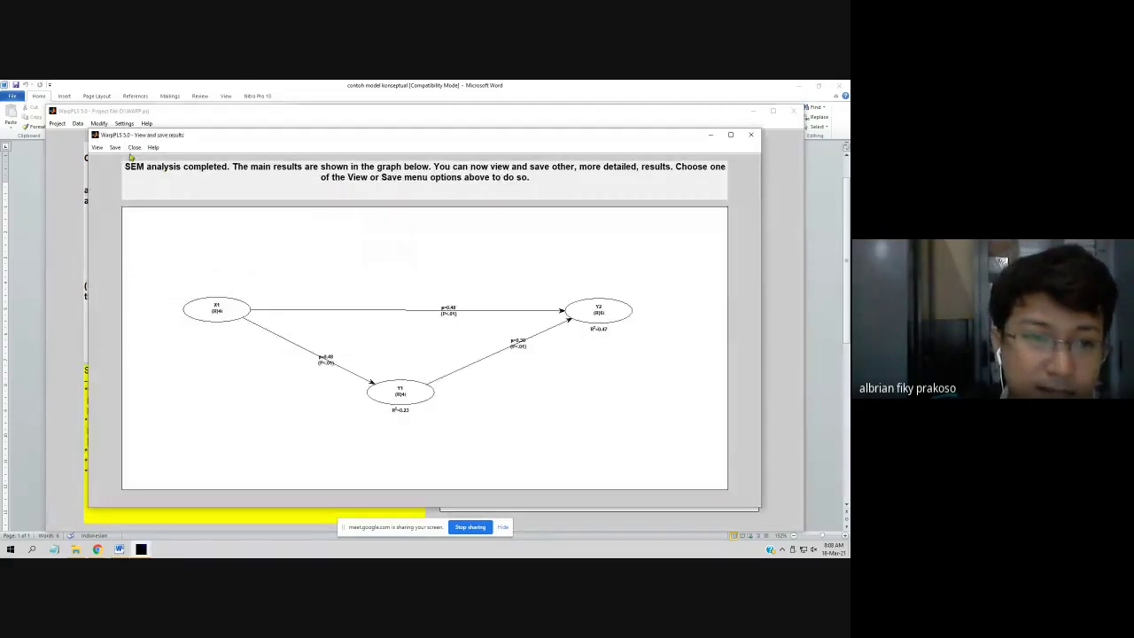
- Switch to File Explorer, find the OUTPUT text file on drive D and open it
left_click(75, 549)
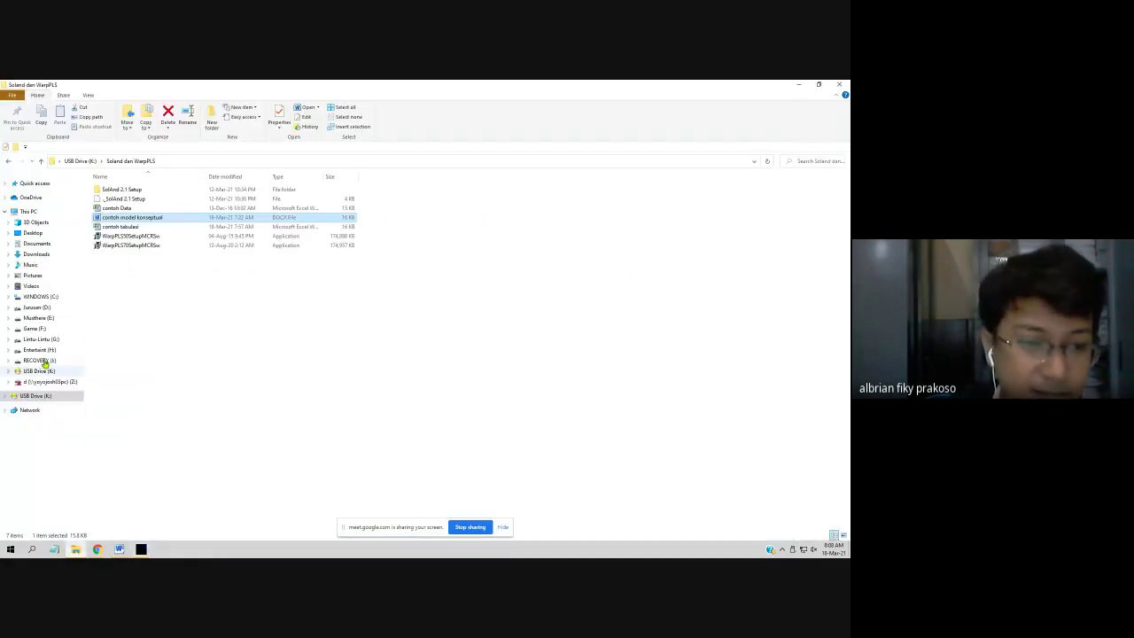
left_click(45, 307)
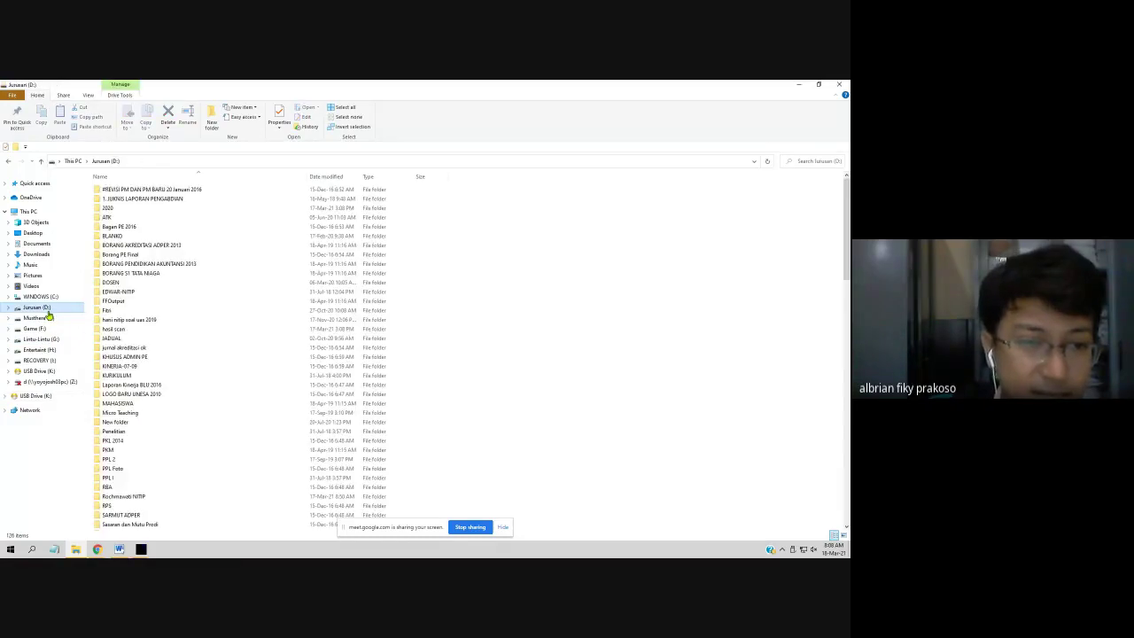
left_click(175, 345)
scroll(174, 345, "down", 15)
scroll(176, 345, "down", 8)
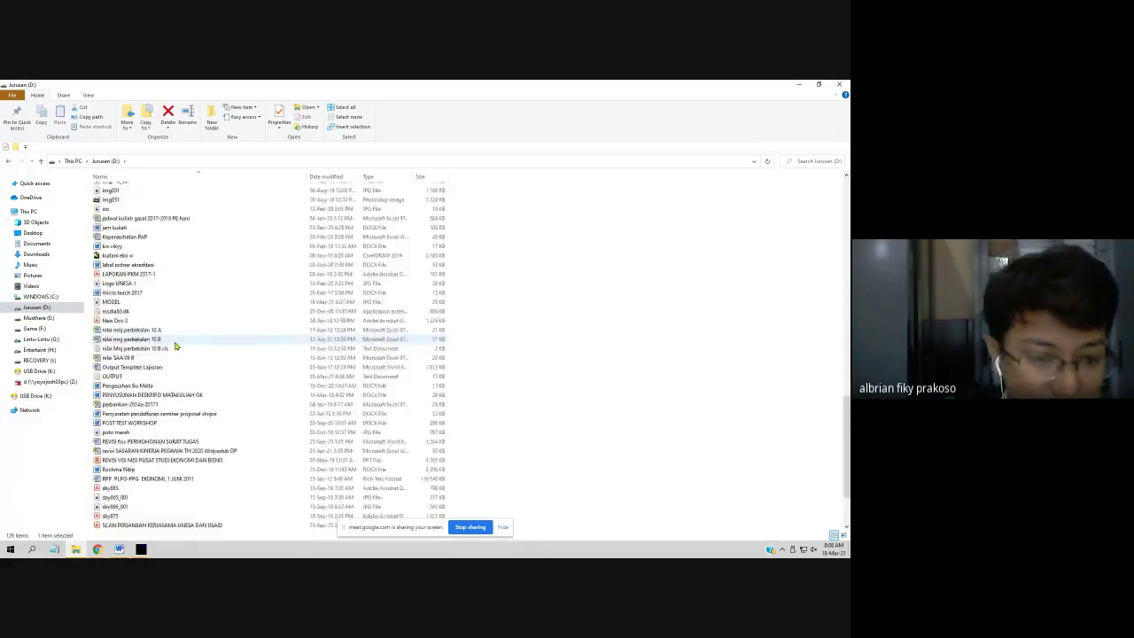
scroll(175, 378, "down", 3)
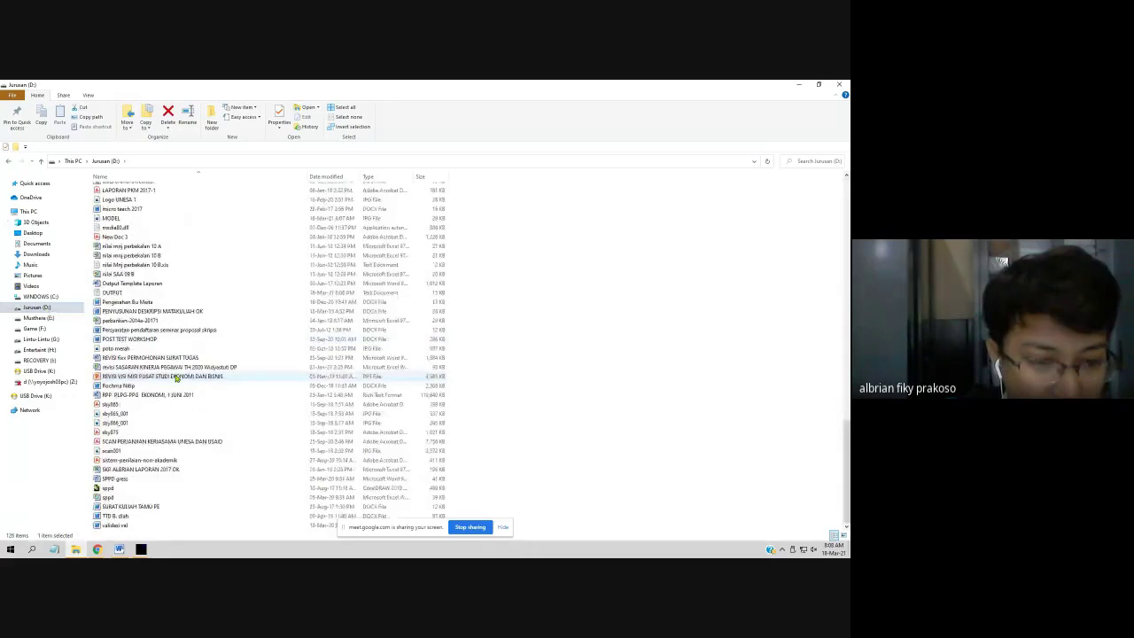
left_click(146, 300)
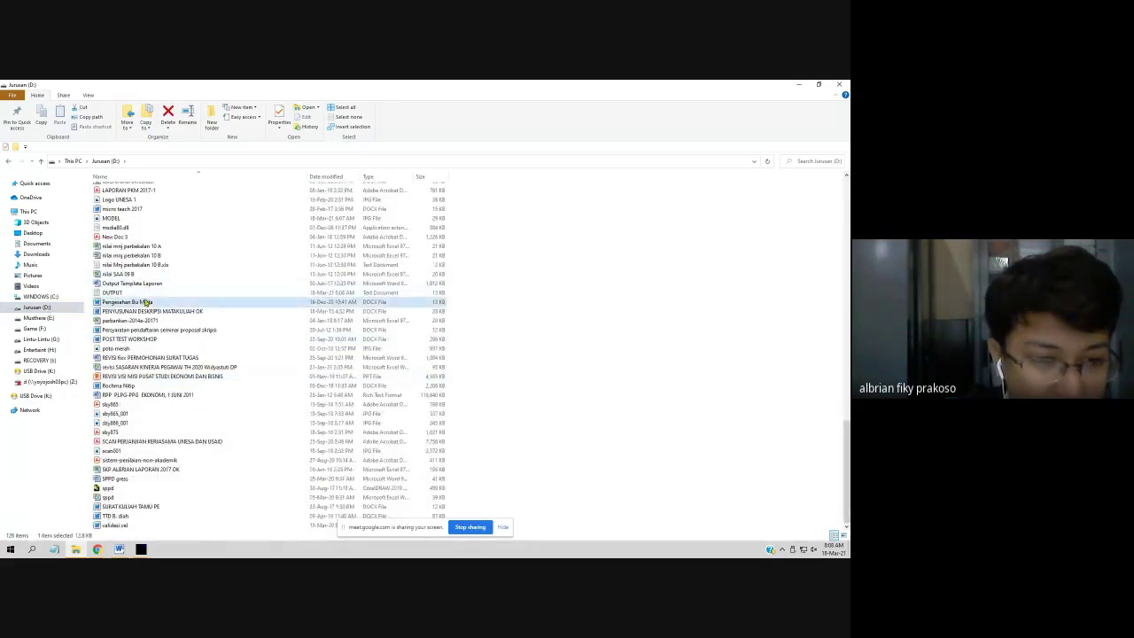
left_click(145, 293)
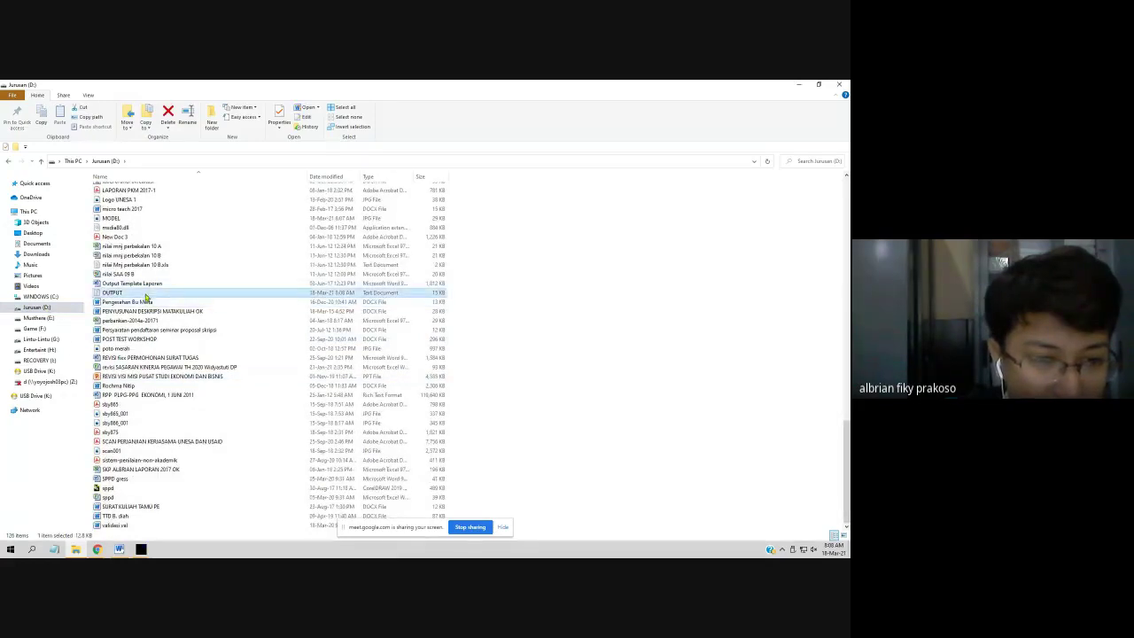
double_click(147, 293)
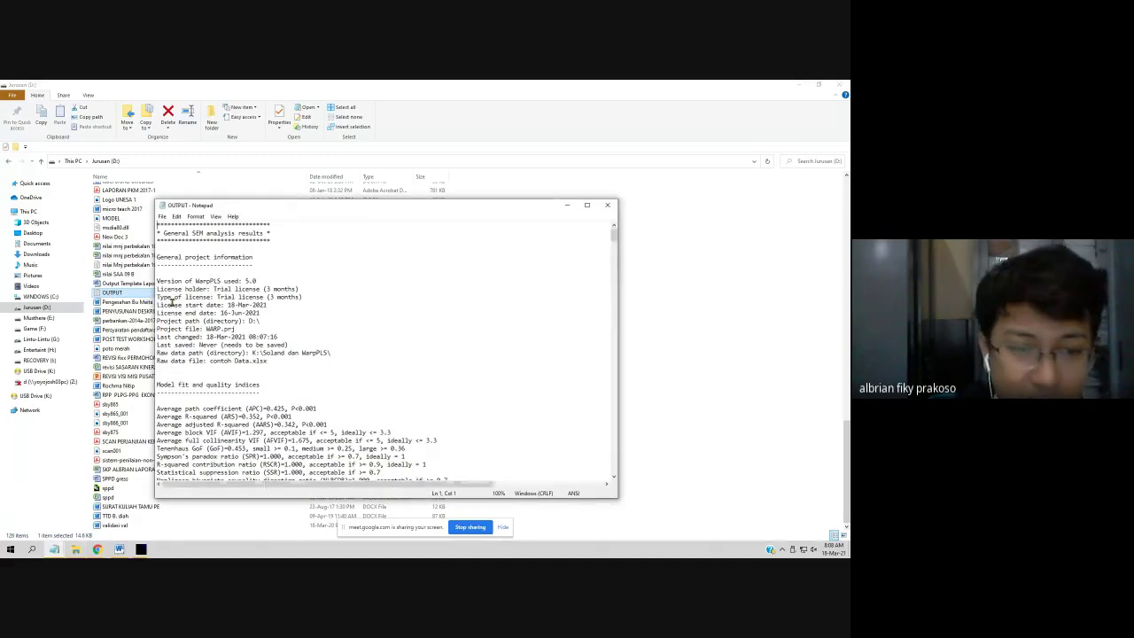
- Review the SEM results in the OUTPUT file, including model fit indices, path coefficients, loadings and latent variable coefficients
scroll(291, 359, "down", 20)
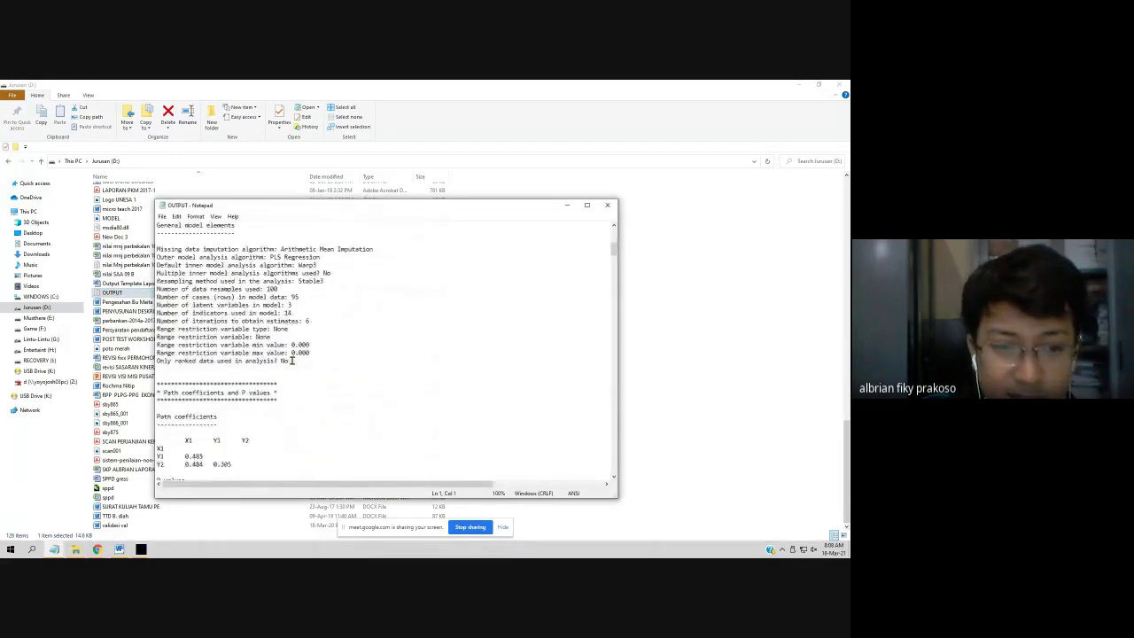
scroll(291, 360, "down", 15)
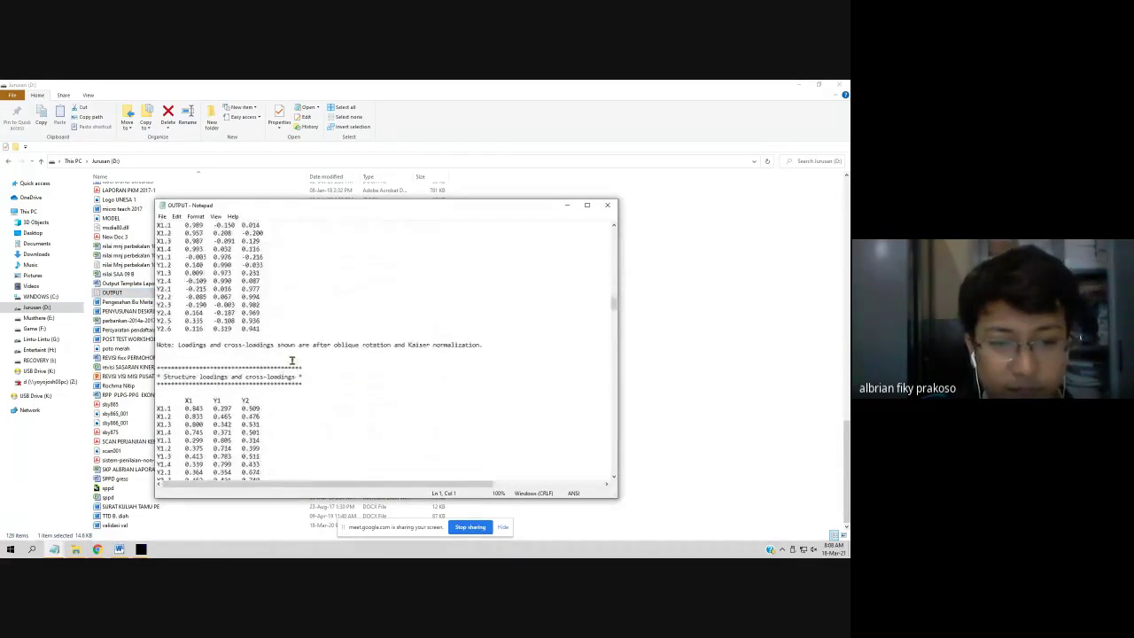
scroll(292, 360, "down", 10)
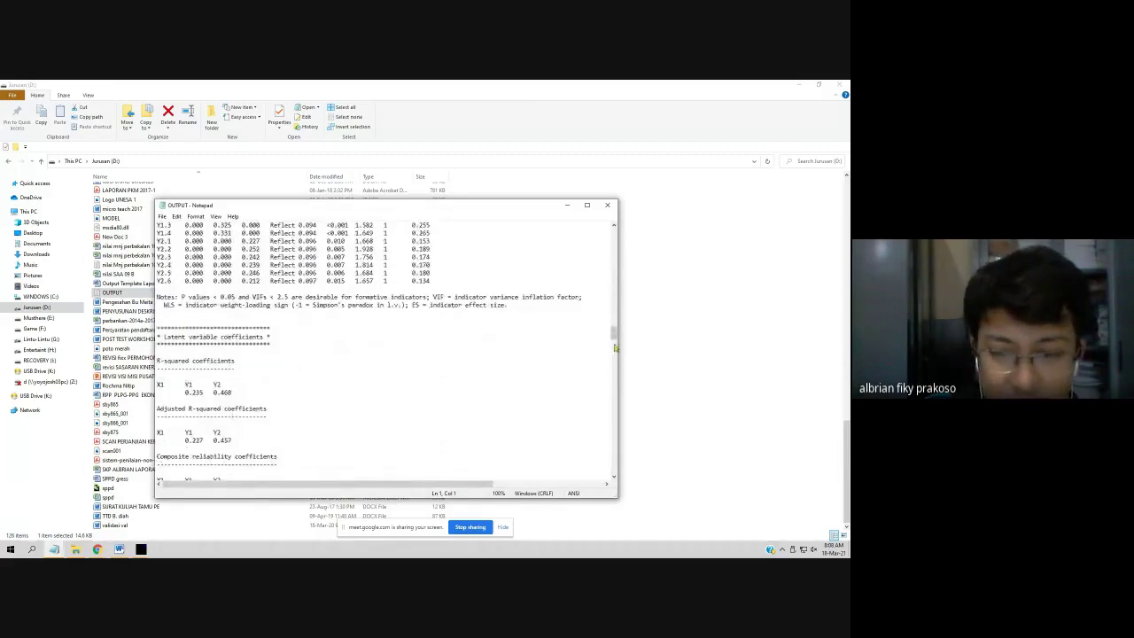
left_click_drag(614, 348, 613, 233)
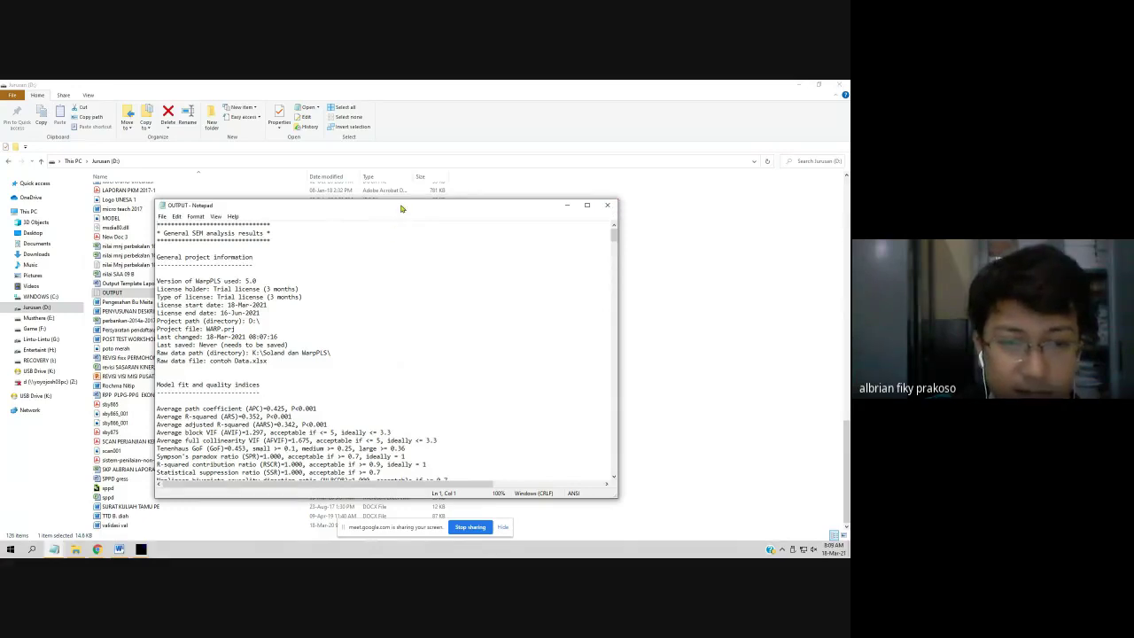
left_click_drag(401, 208, 409, 197)
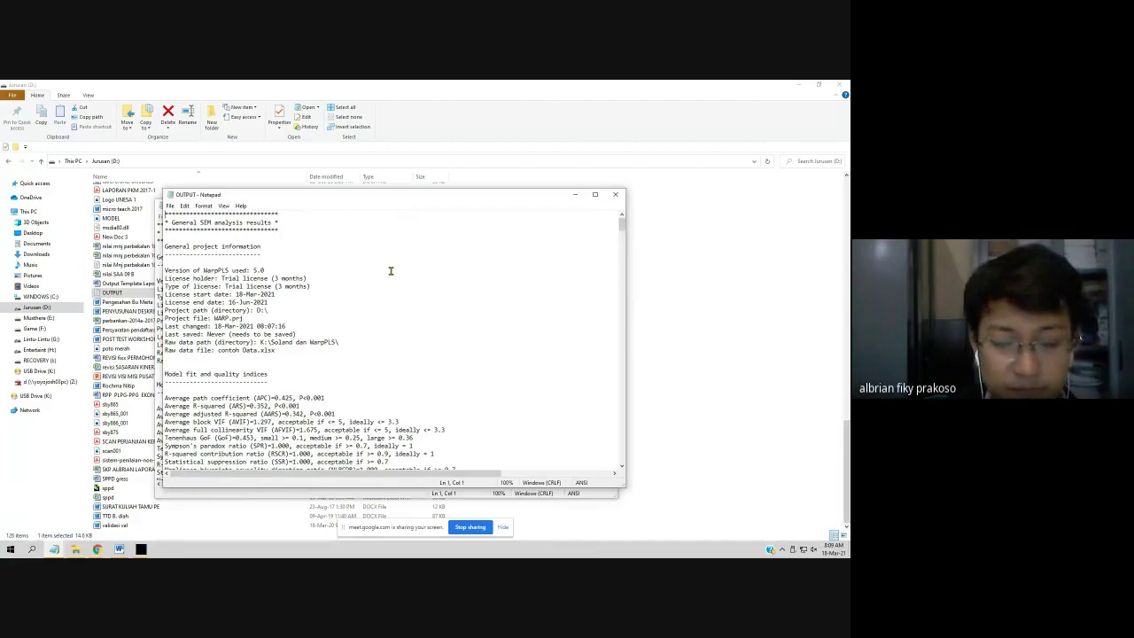
- Switch to the Google Meet call in Chrome and open the options for stopping the recording
left_click(98, 550)
left_click(103, 503)
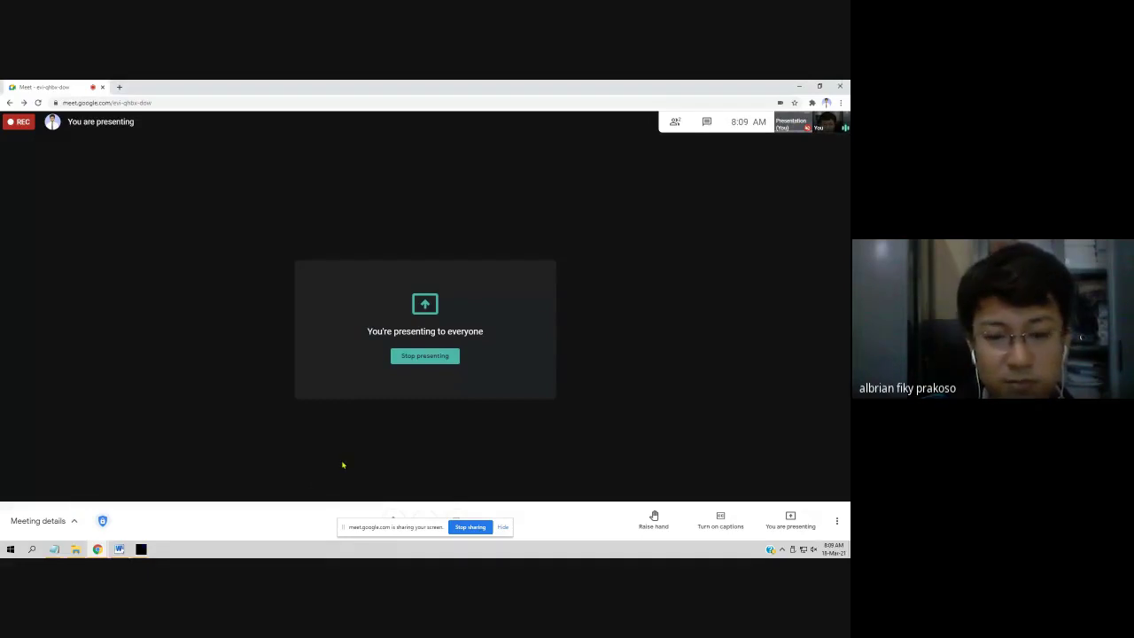
left_click(838, 526)
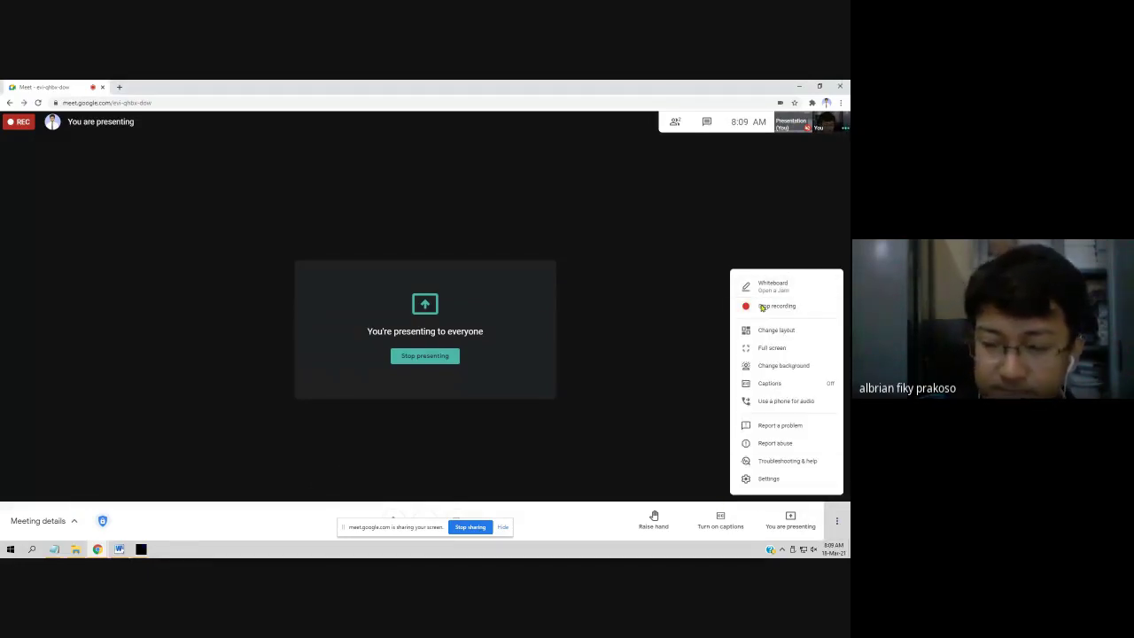